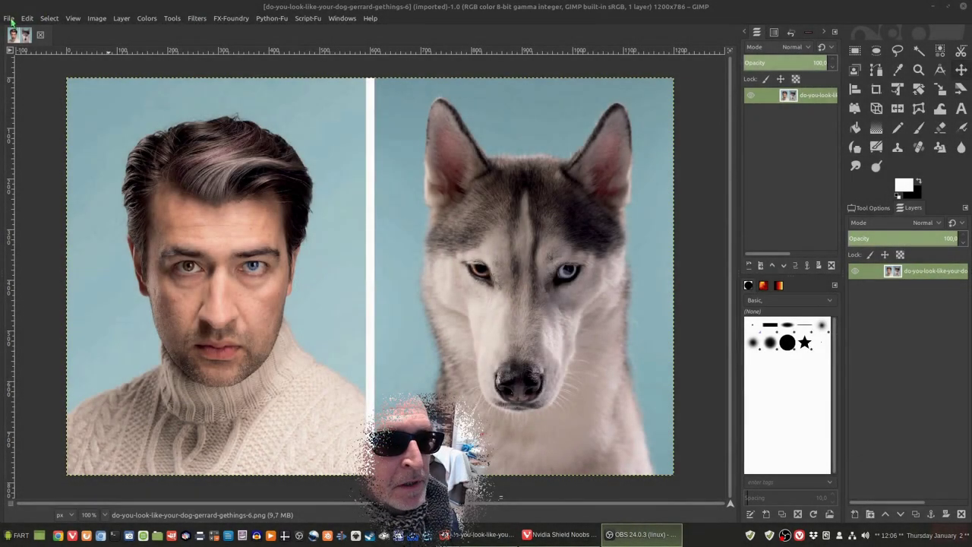
- Create a 1920×1080 image with Fill with set to Background color (black)
left_click(9, 18)
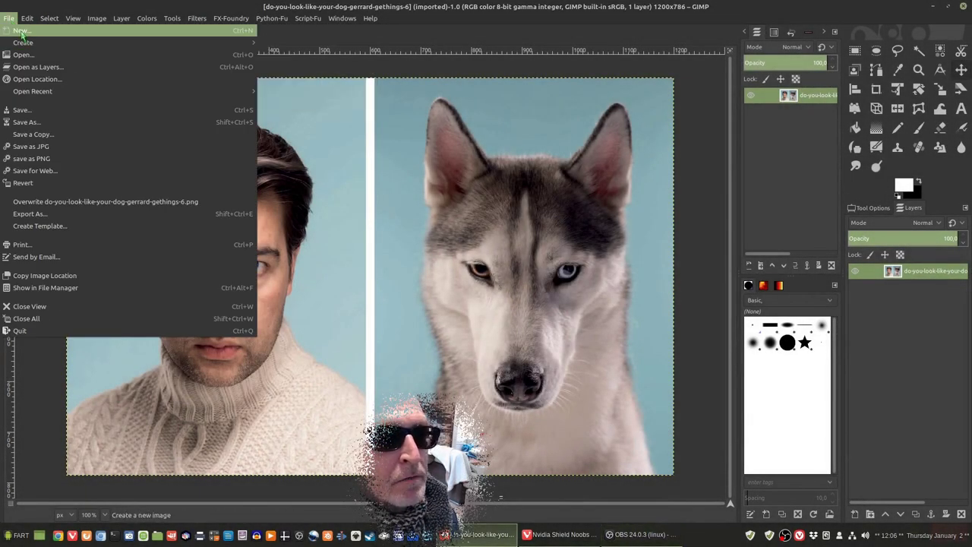
left_click(17, 34)
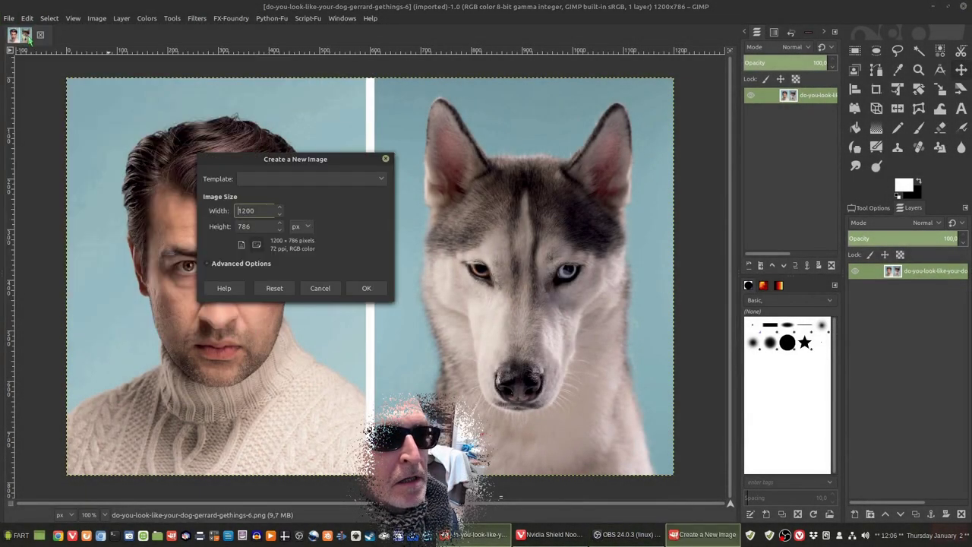
double_click(263, 210)
type("1")
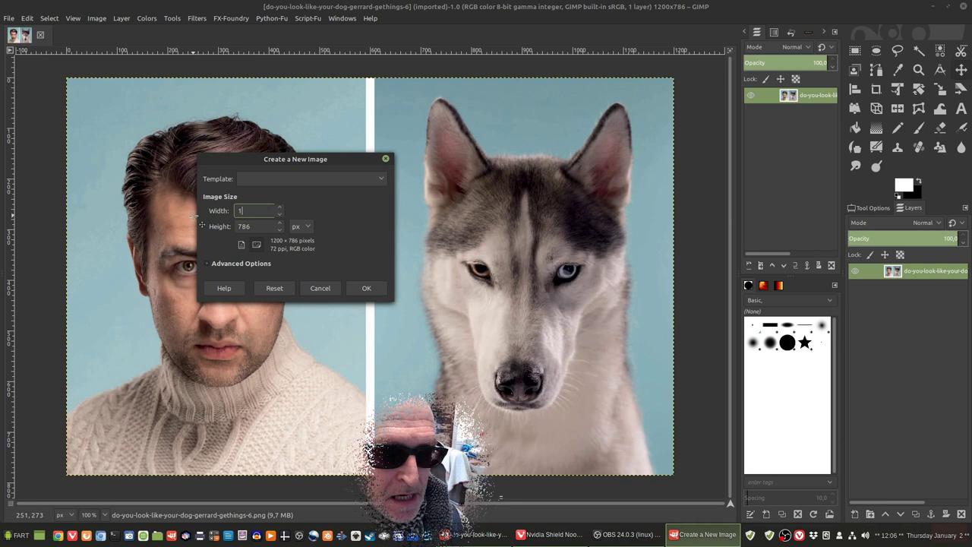
type("920")
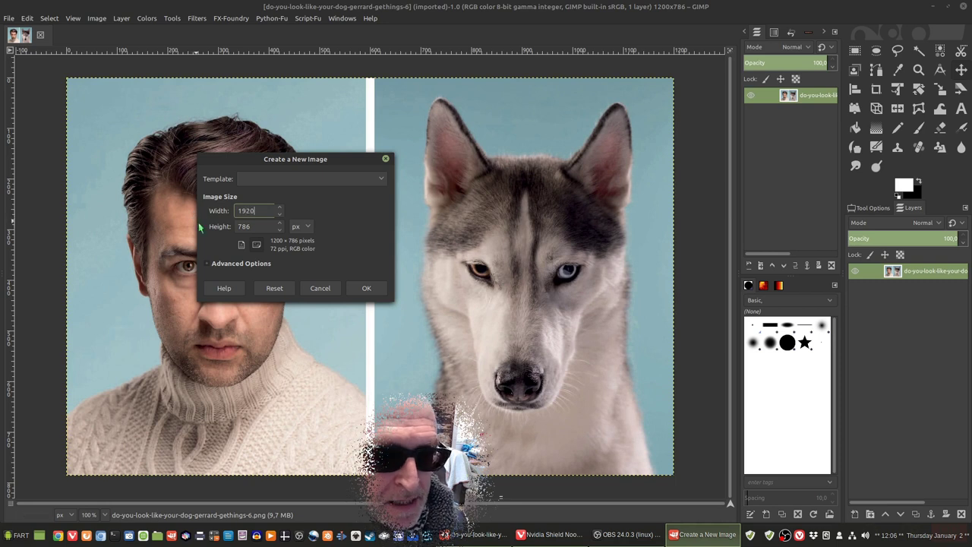
double_click(252, 226)
type("10")
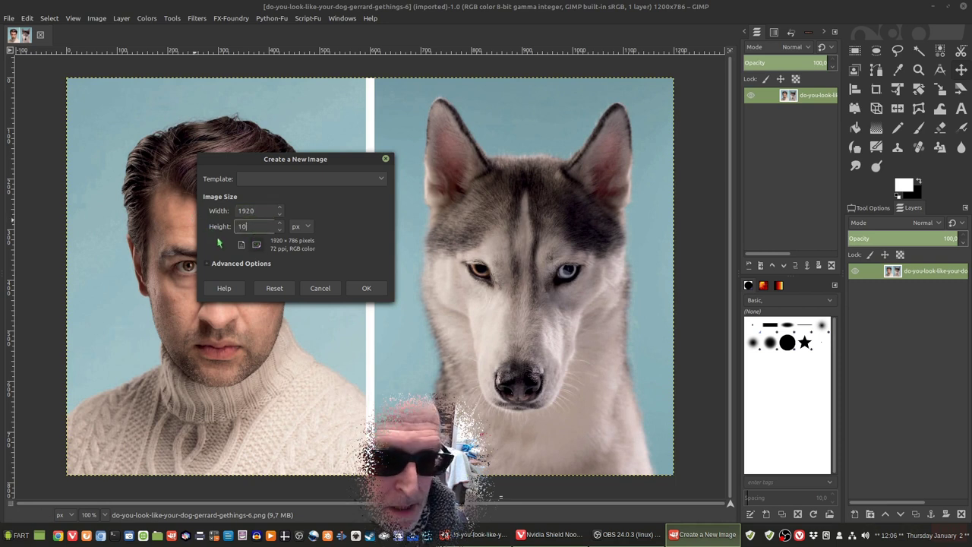
type("80")
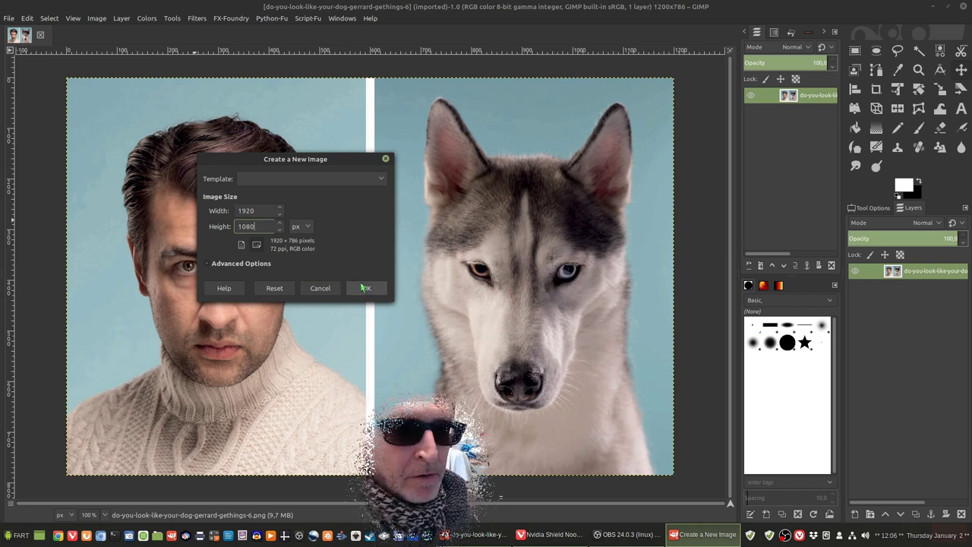
left_click(246, 263)
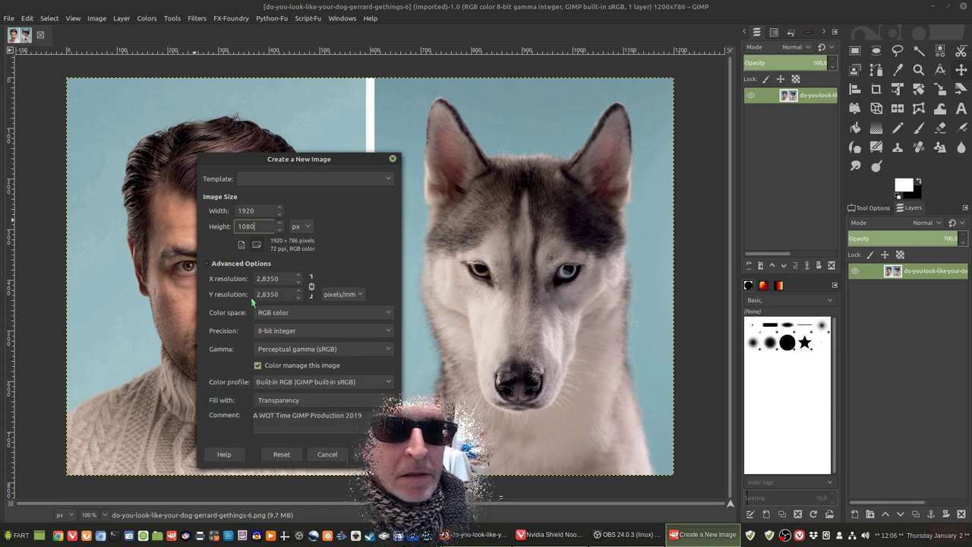
left_click(293, 402)
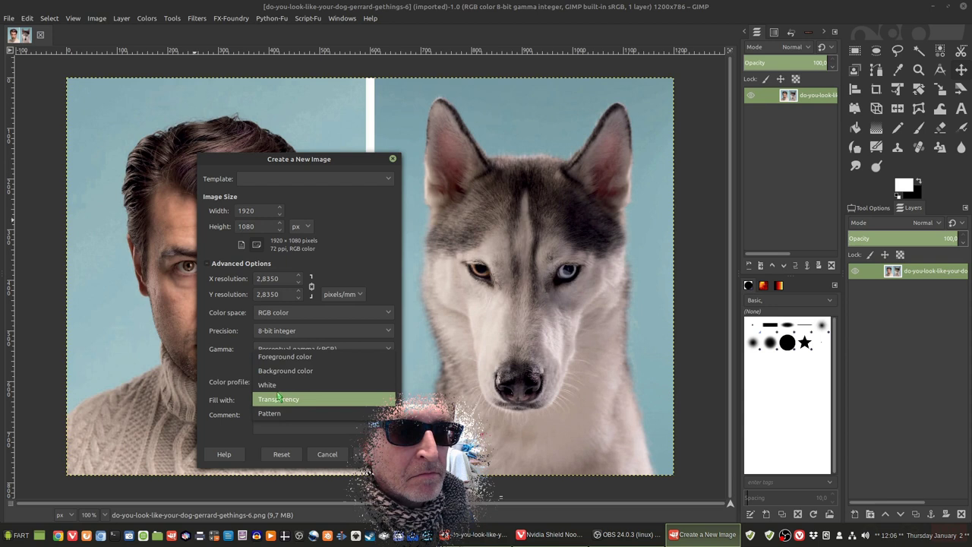
left_click(274, 375)
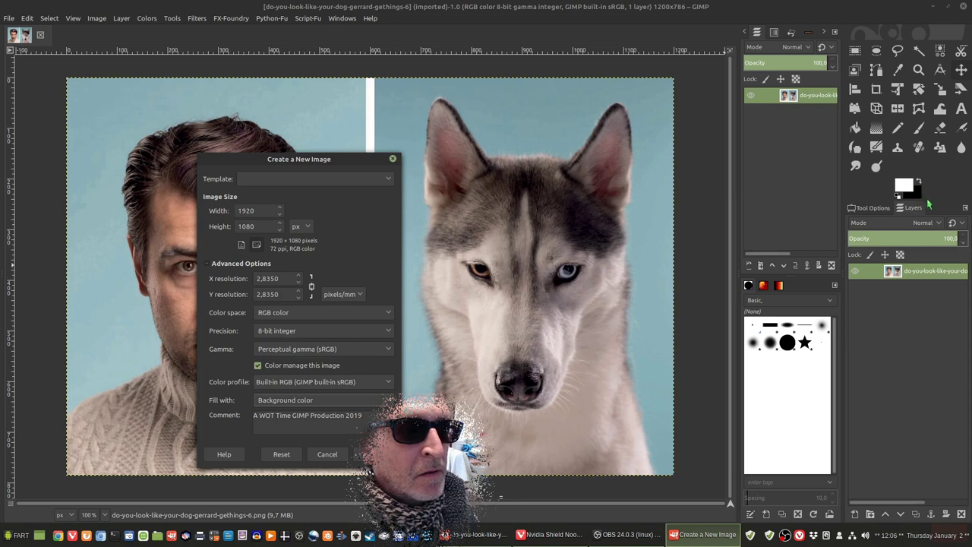
left_click(378, 454)
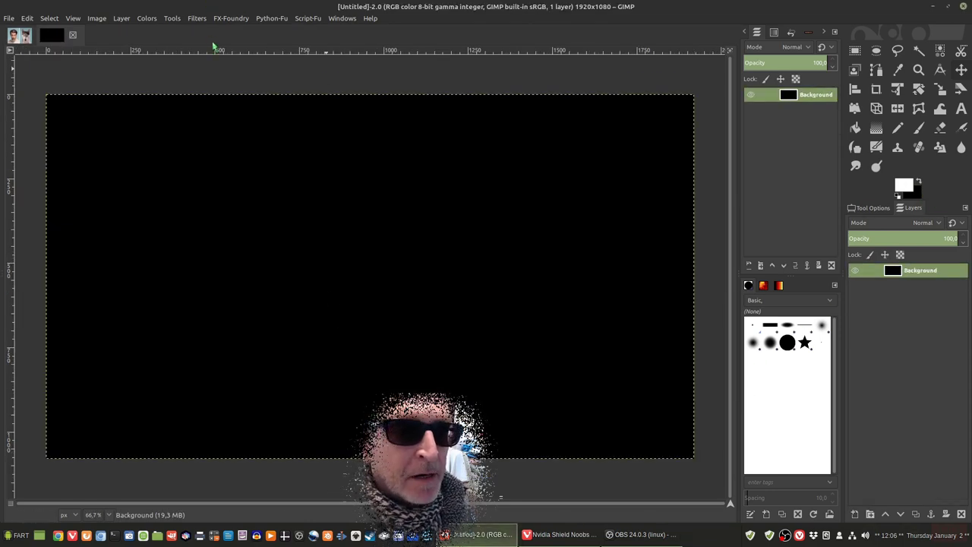
- Set the foreground swatch to bright orange ff6303 using the square and wheel selectors
left_click(908, 190)
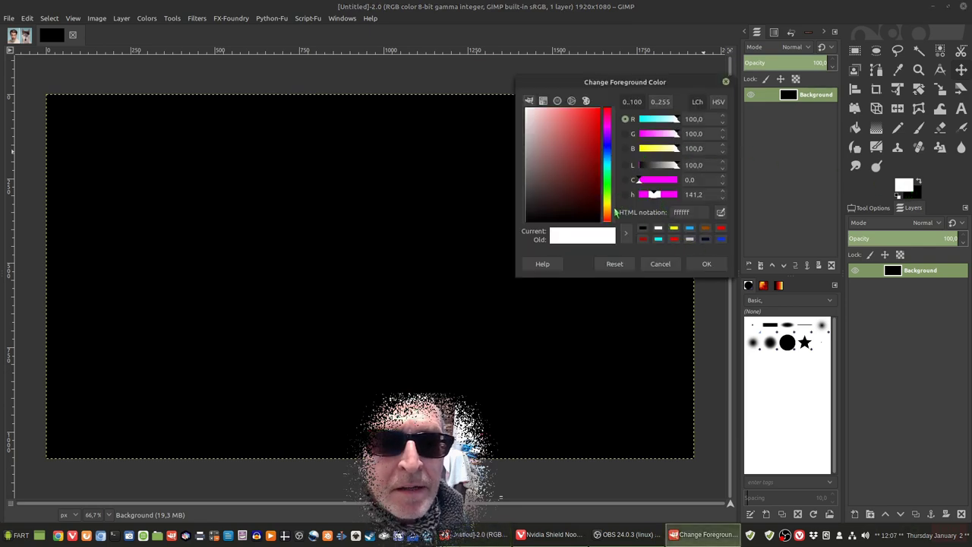
left_click(607, 215)
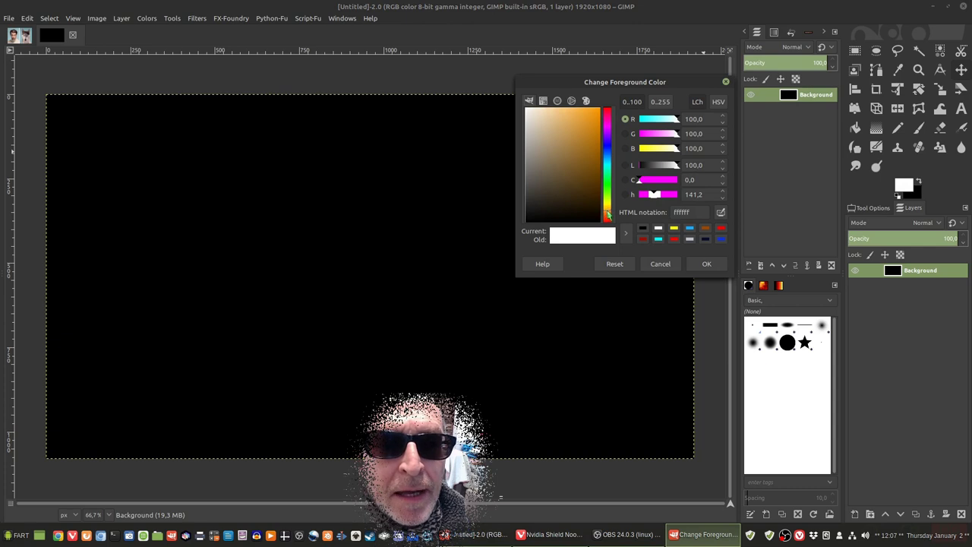
left_click(607, 216)
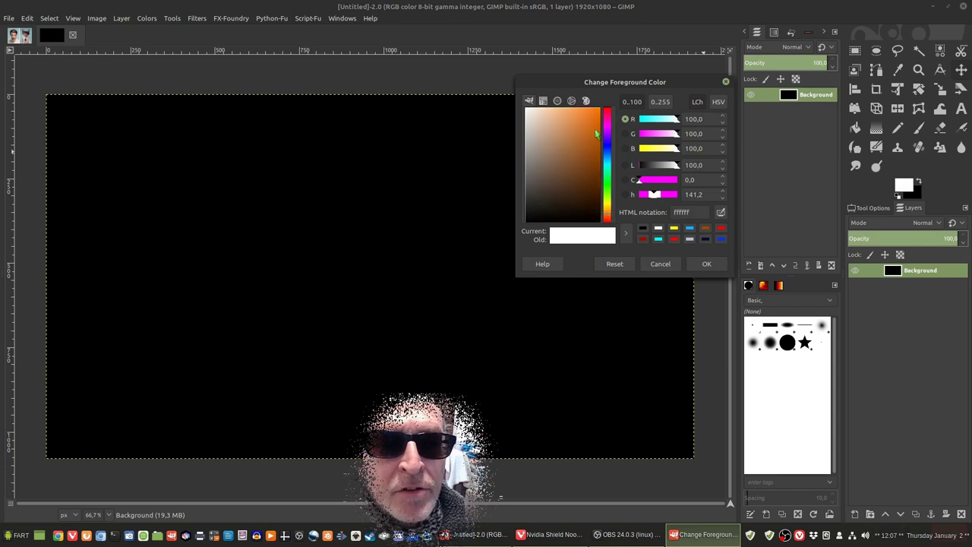
left_click_drag(596, 134, 604, 99)
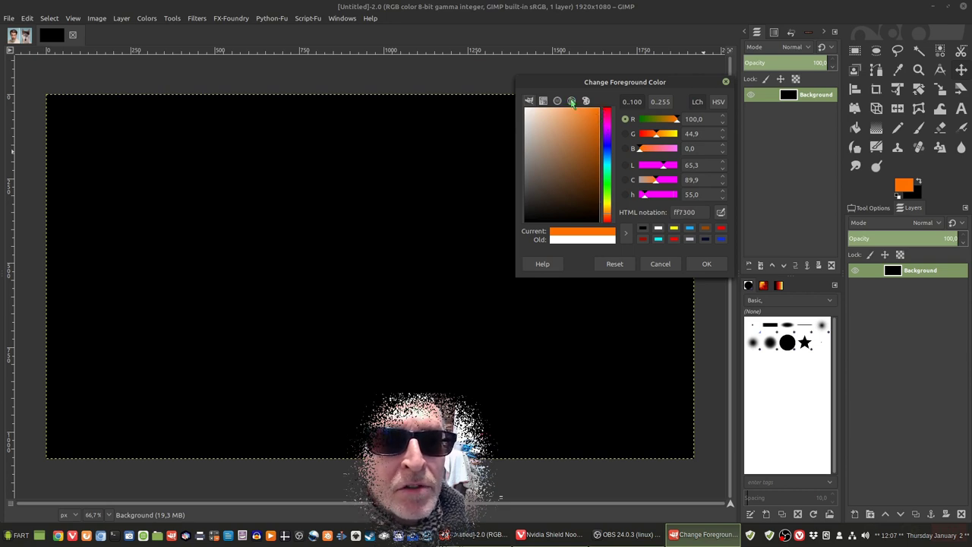
left_click(572, 101)
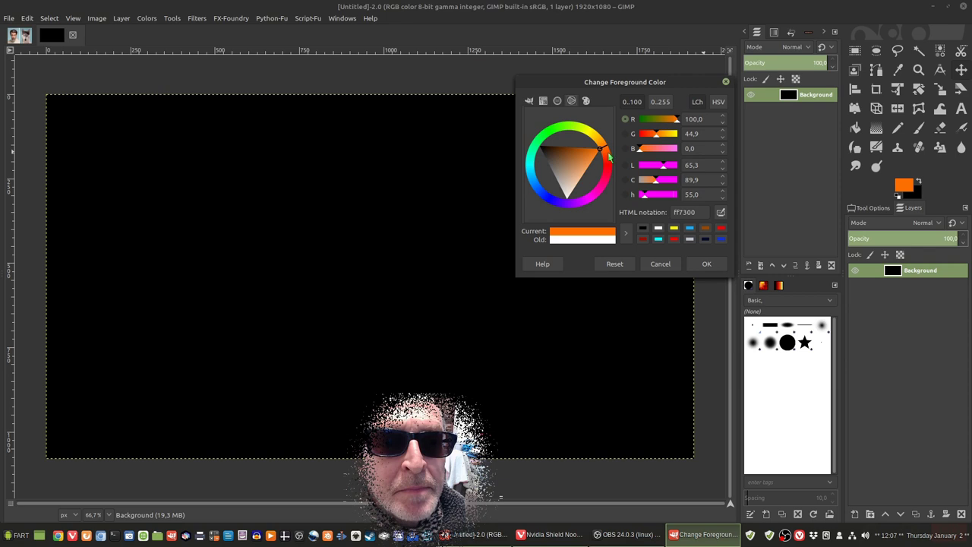
mouse_move(604, 150)
left_mouse_down()
mouse_move(604, 168)
mouse_move(606, 147)
mouse_move(566, 178)
mouse_move(581, 168)
left_mouse_up()
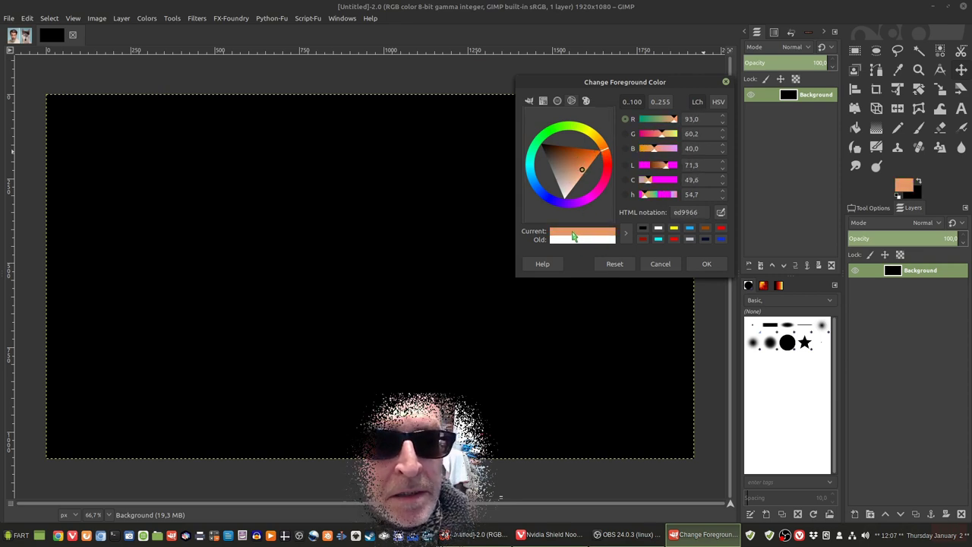
left_click_drag(582, 173, 600, 150)
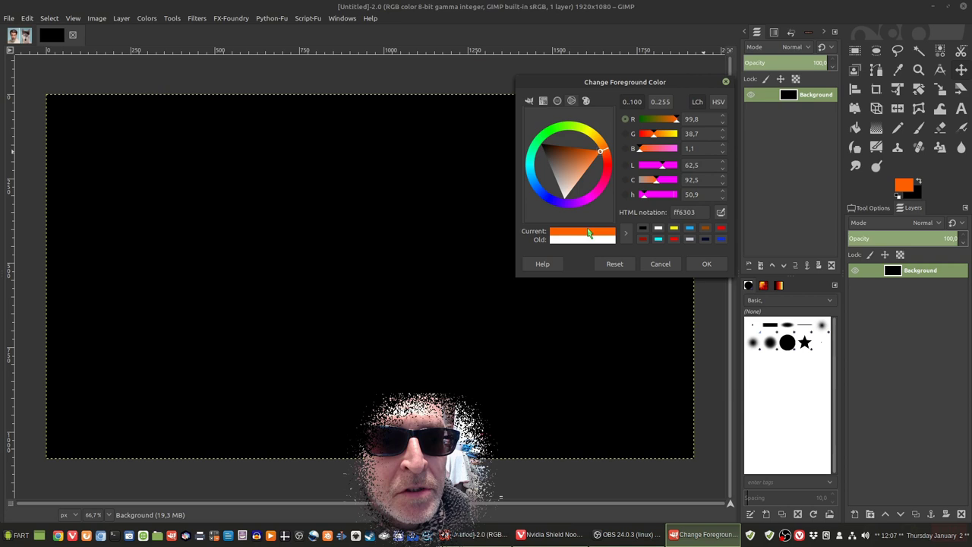
left_click(707, 264)
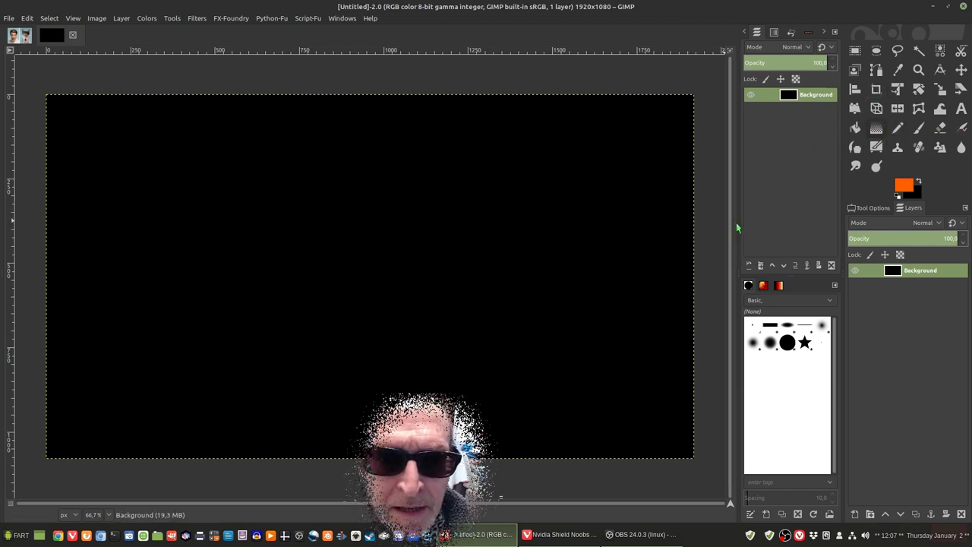
- In the gradient tool options, choose the FG to BG (RGB) gradient and a Radial shape
left_click_drag(741, 227, 624, 219)
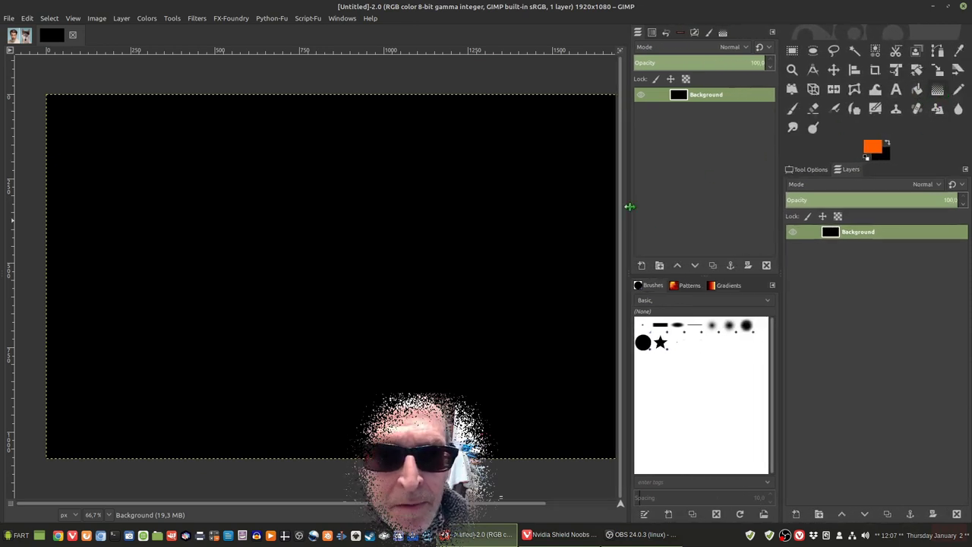
left_click_drag(630, 206, 738, 201)
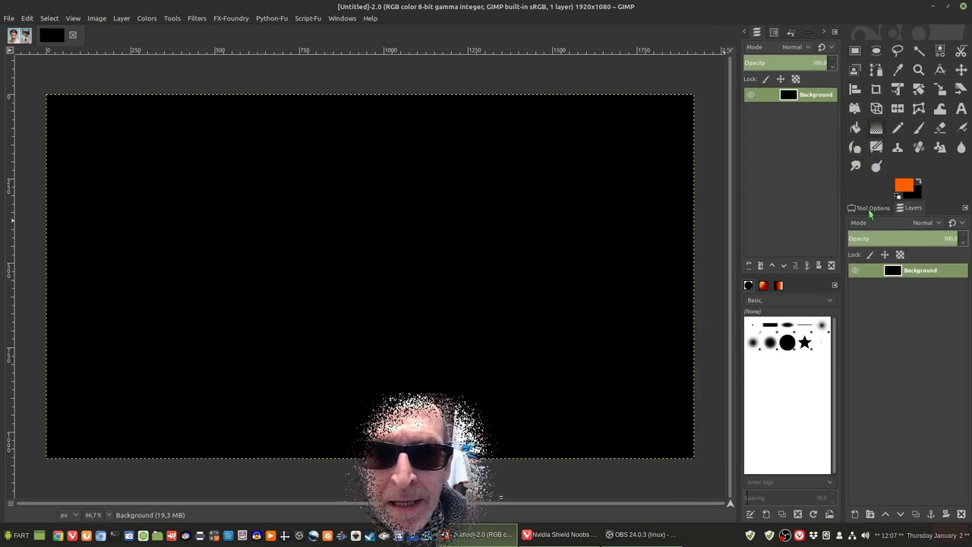
left_click(871, 211)
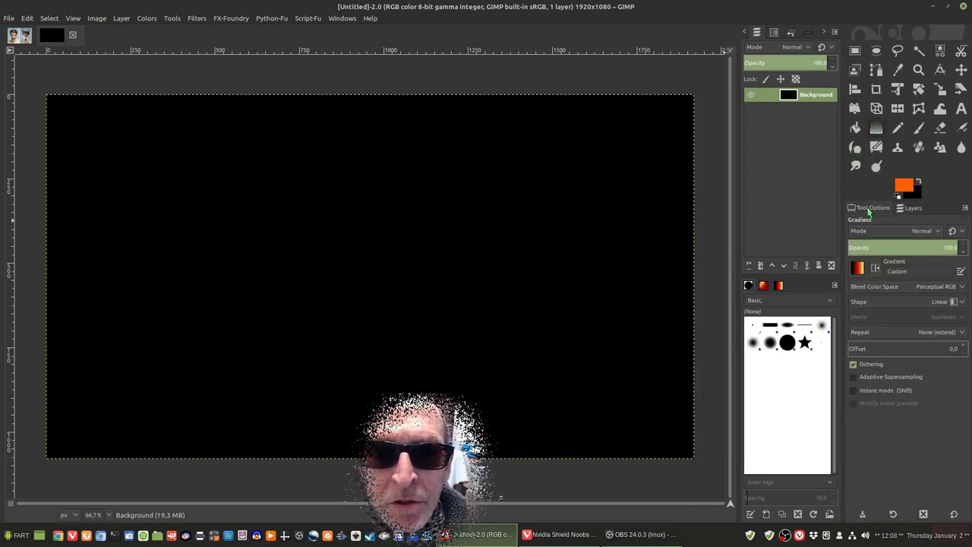
left_click(858, 269)
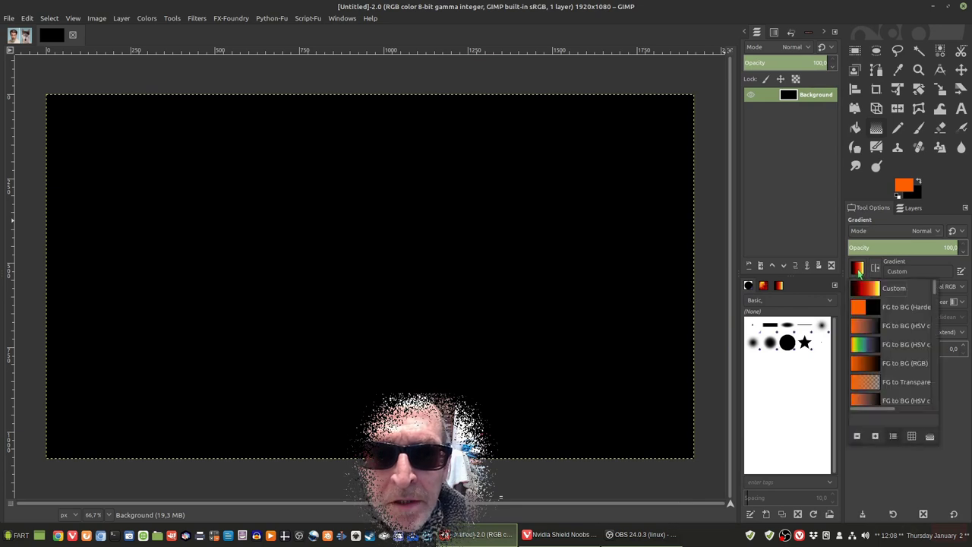
left_click(858, 366)
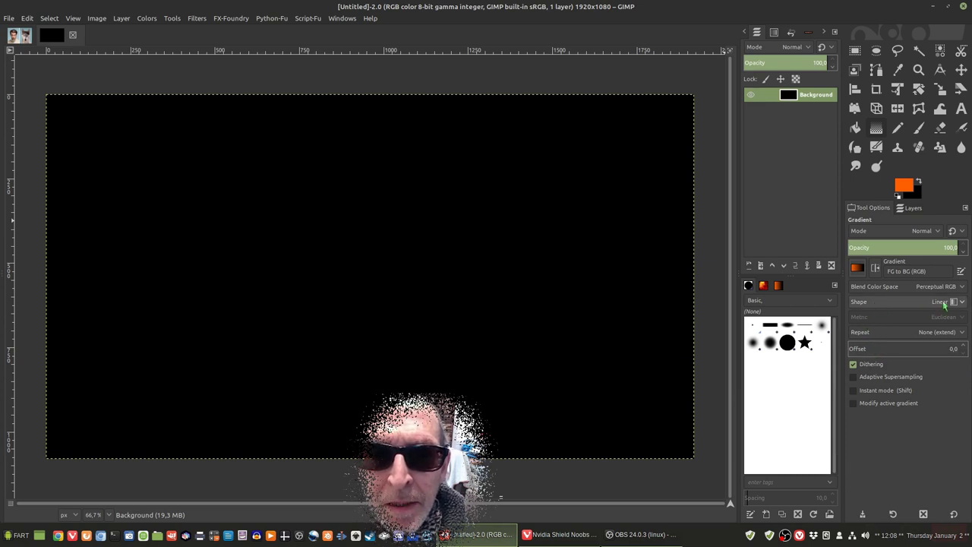
left_click(868, 303)
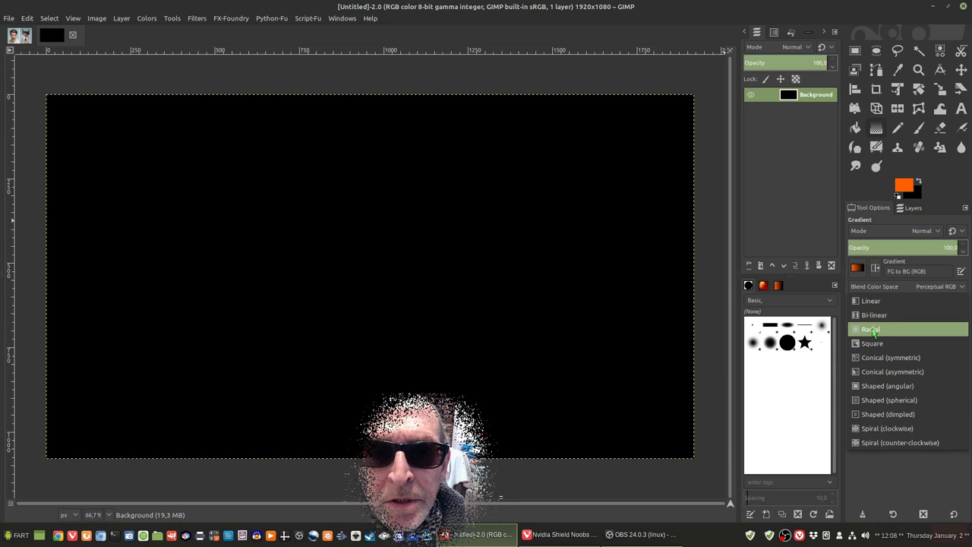
left_click(871, 329)
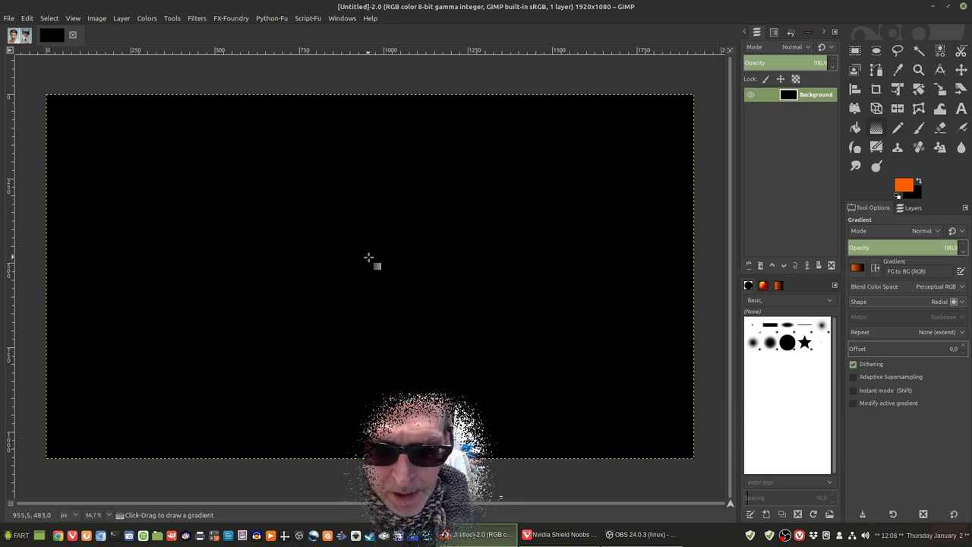
- Drag an orange radial glow from the canvas centre, raise its centre slightly, and commit it
left_click_drag(368, 258, 423, 101)
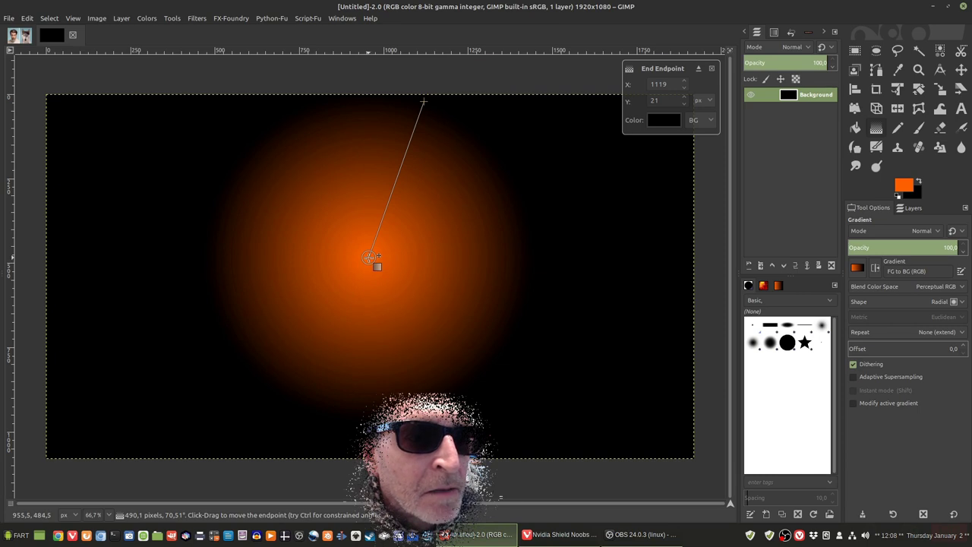
left_click_drag(370, 257, 380, 232)
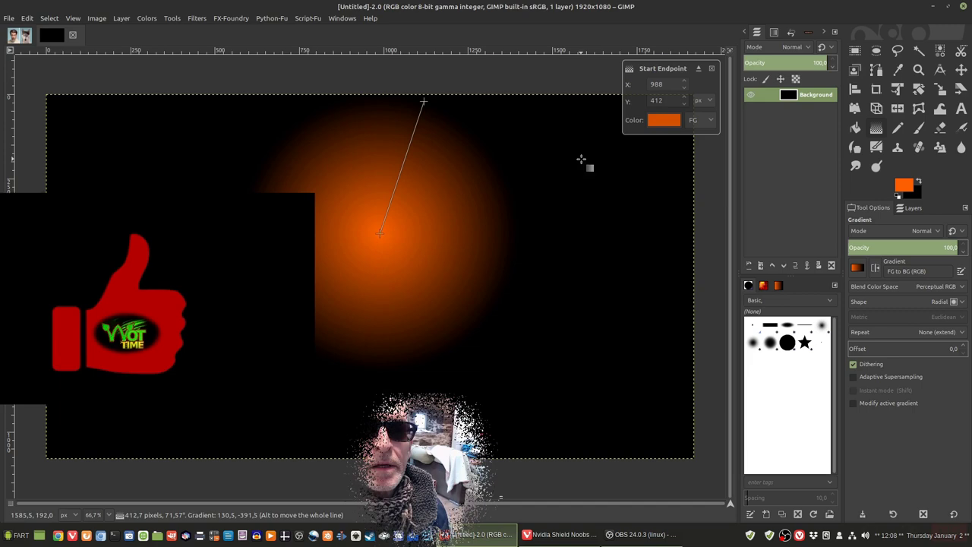
left_click(712, 69)
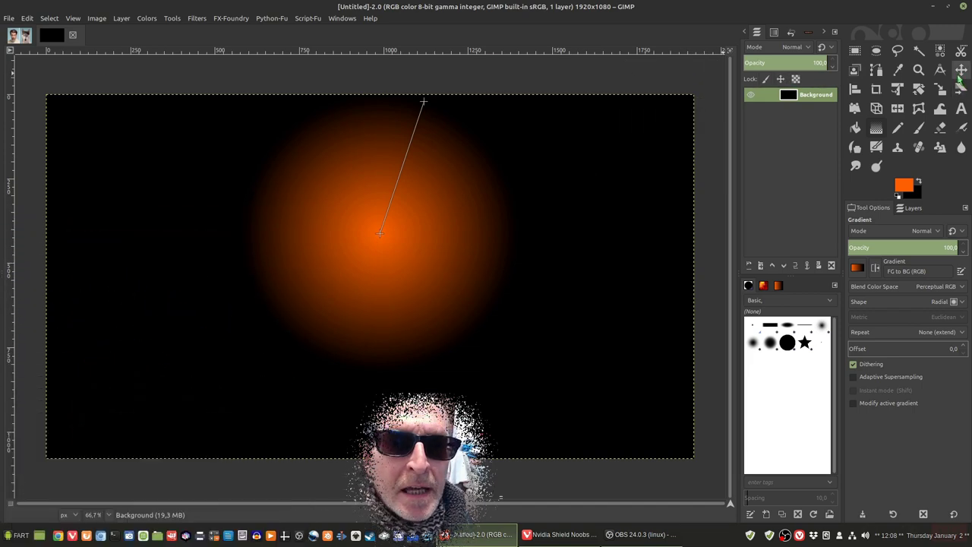
left_click(960, 70)
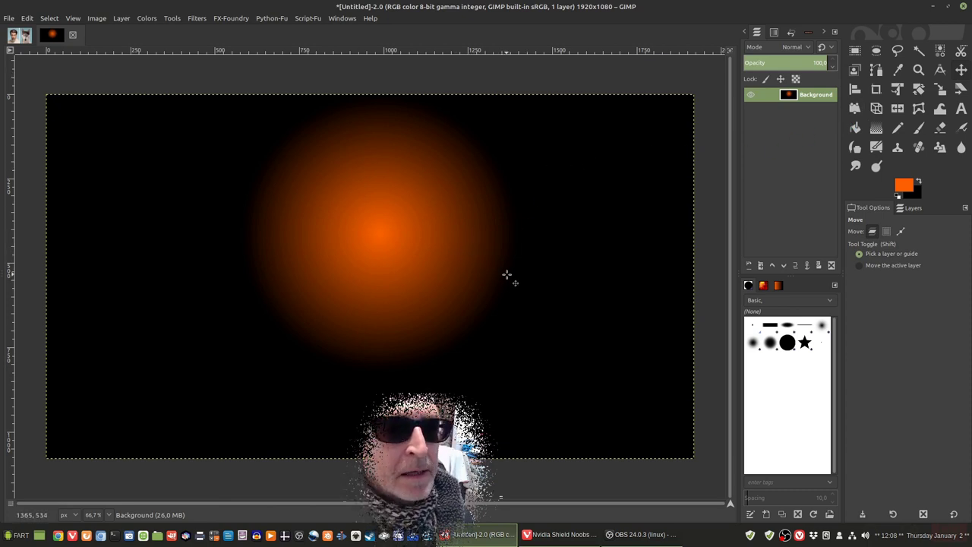
- Create another 1920×1080 image with Fill with set to Transparency
left_click(8, 18)
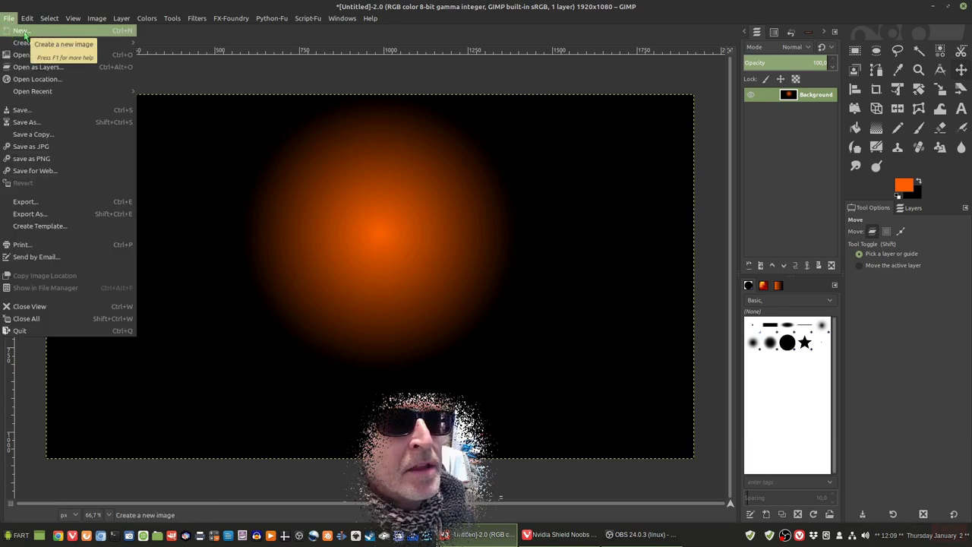
left_click(20, 31)
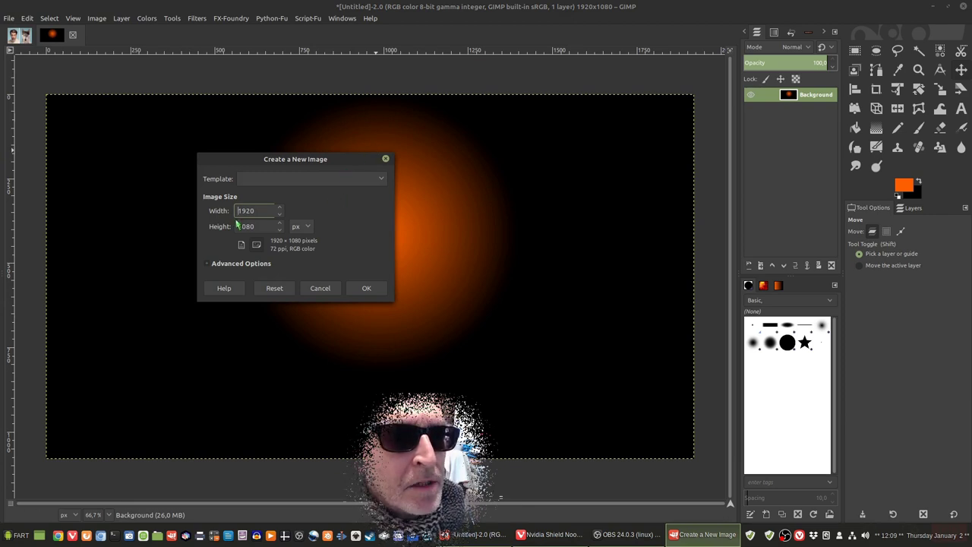
left_click(244, 263)
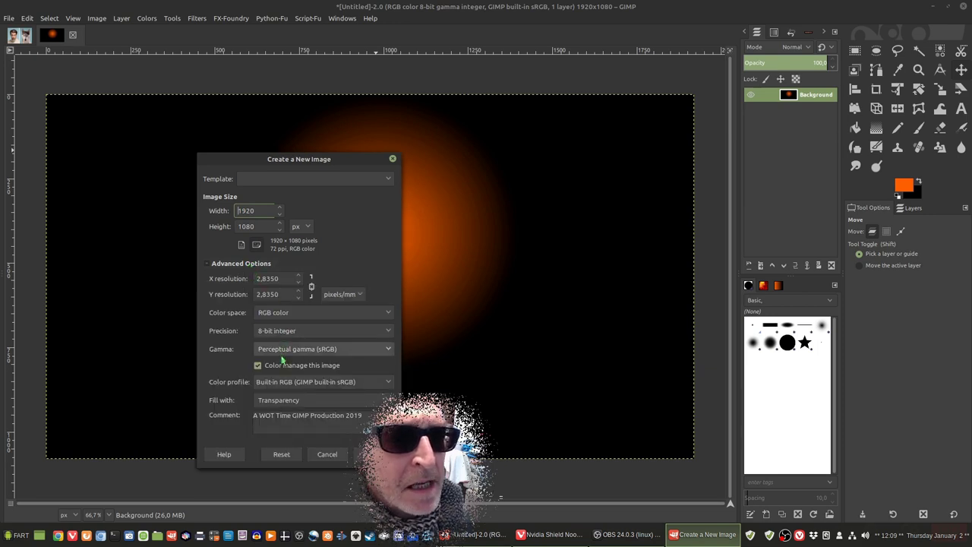
left_click(280, 401)
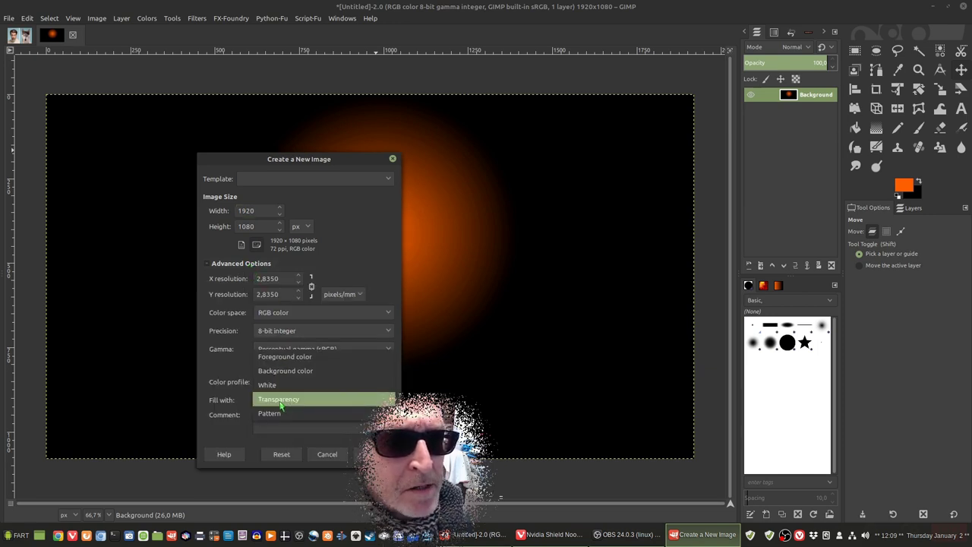
left_click(279, 402)
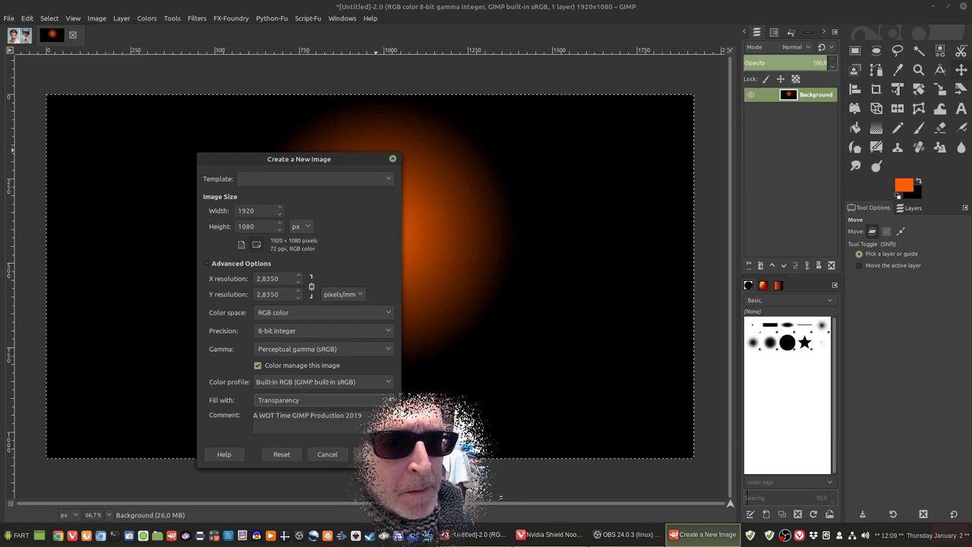
left_click(376, 454)
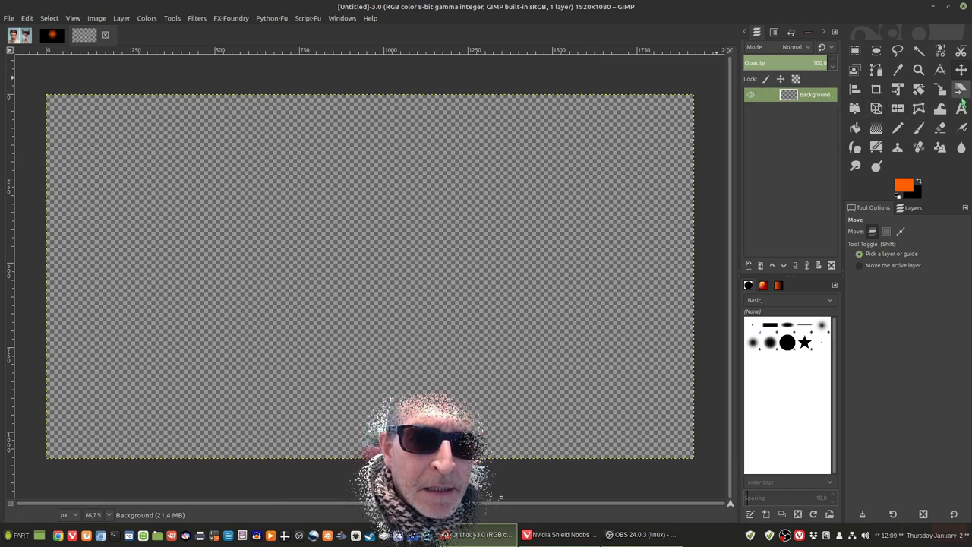
- Start a text box in the upper left and set the text colour to white ffffff
left_click(961, 109)
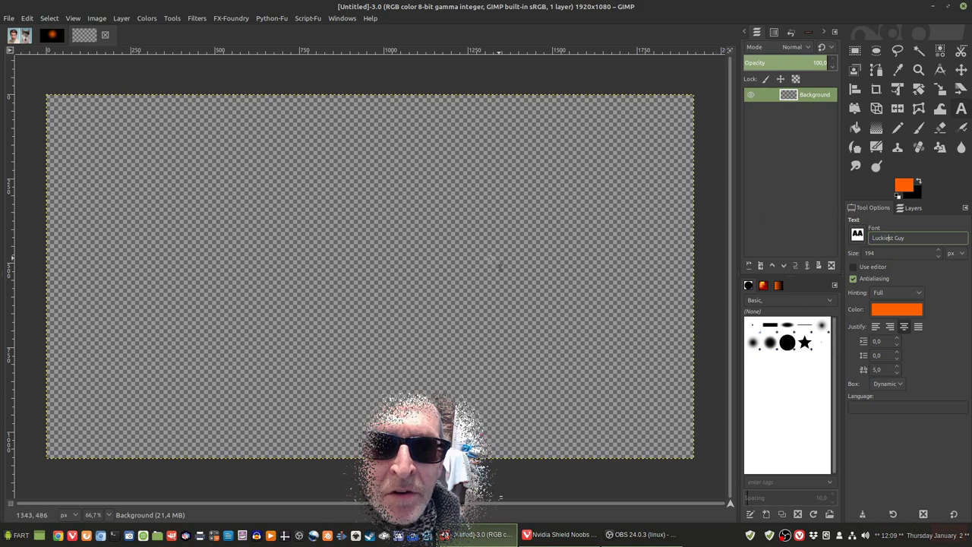
left_click(131, 216)
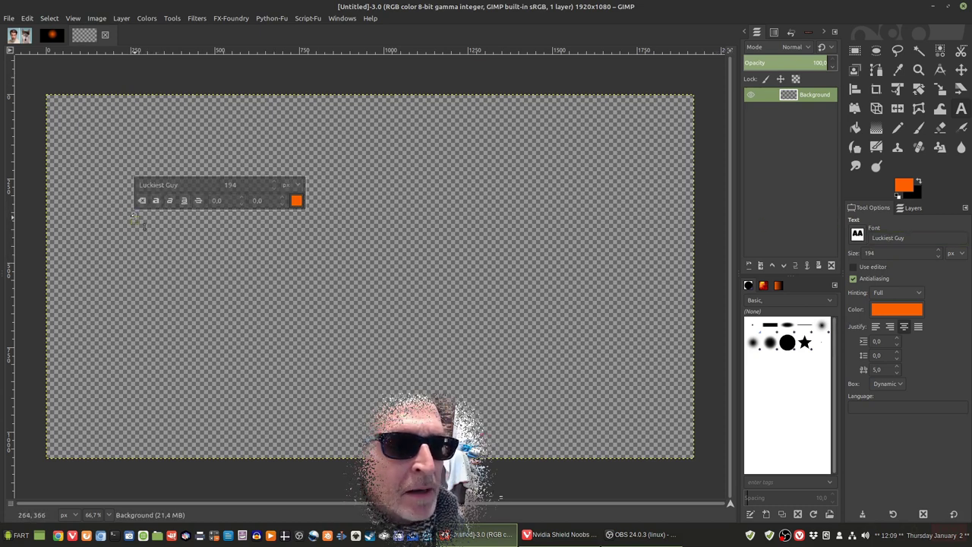
left_click(888, 310)
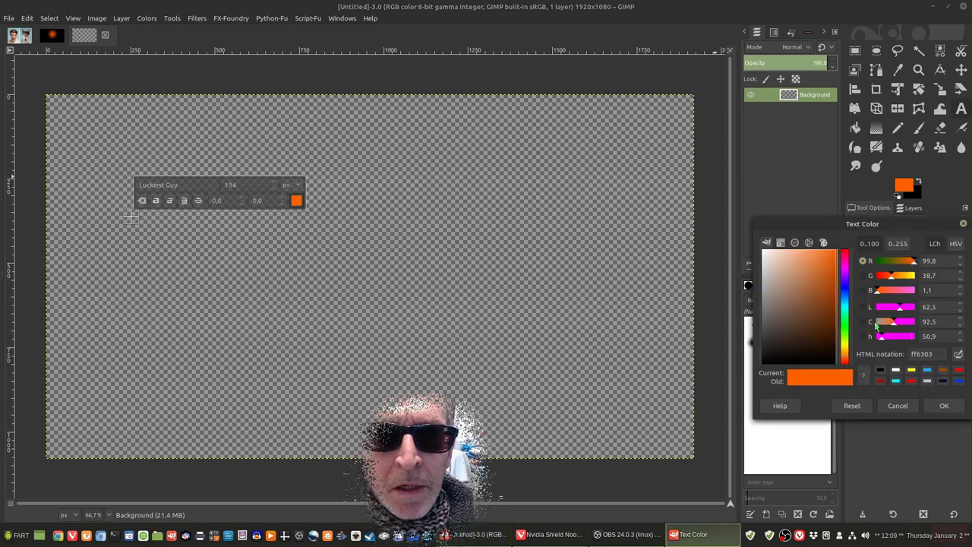
left_click(895, 371)
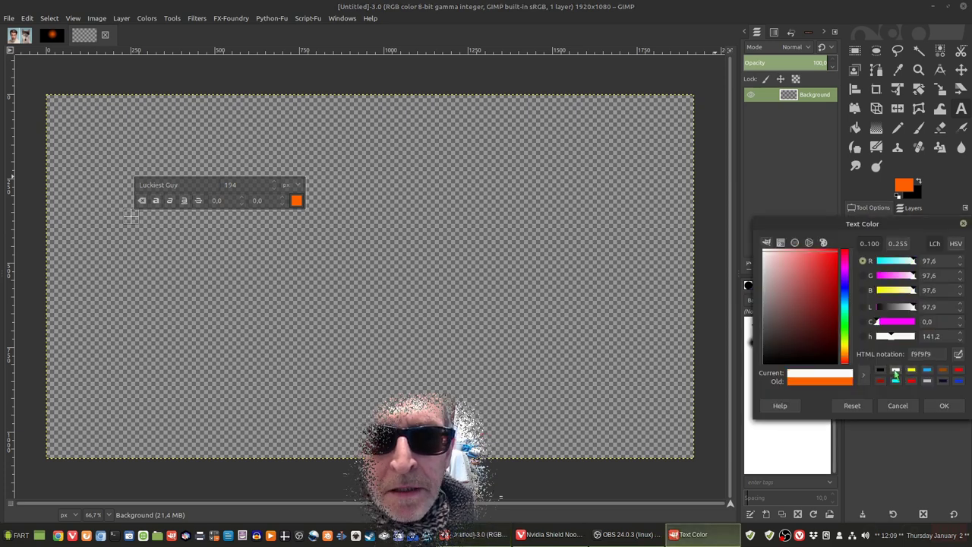
double_click(933, 354)
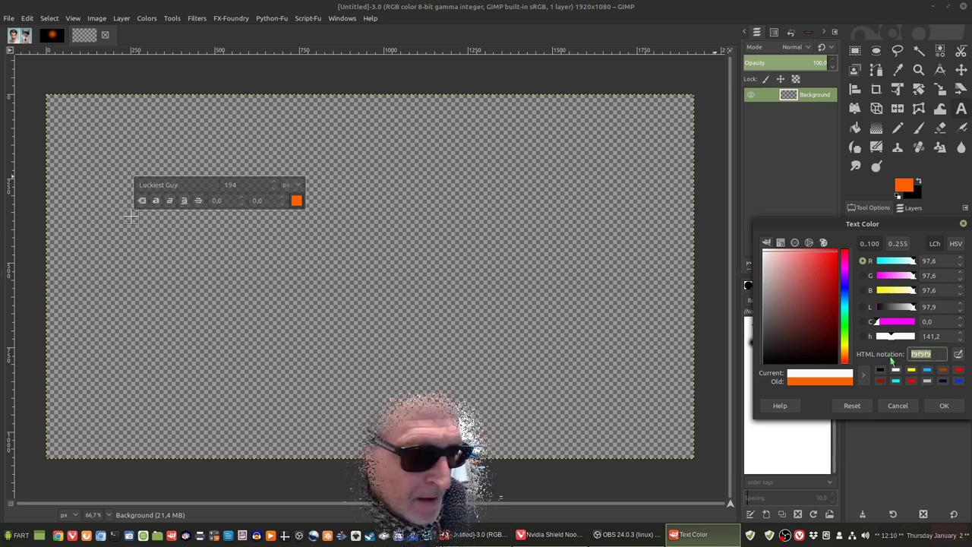
type("ffffff")
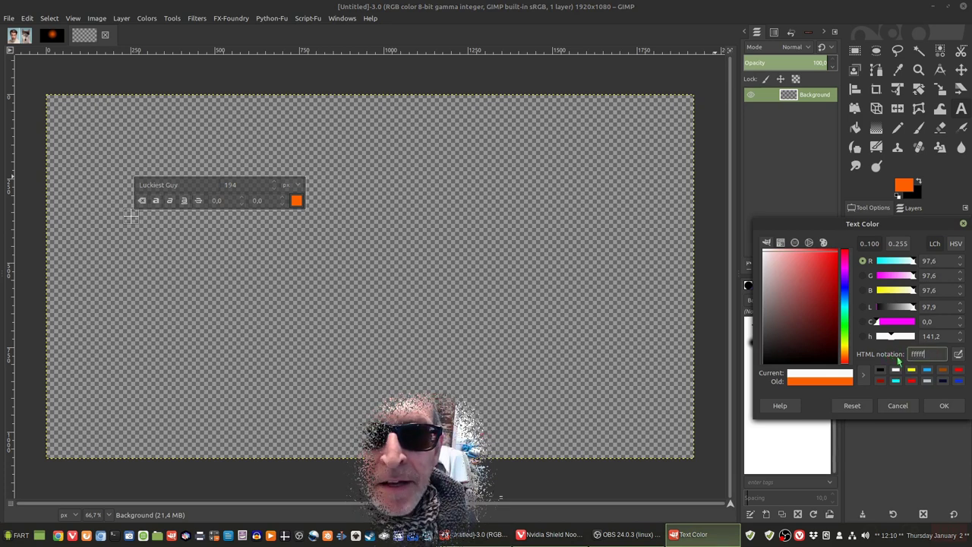
left_click(951, 407)
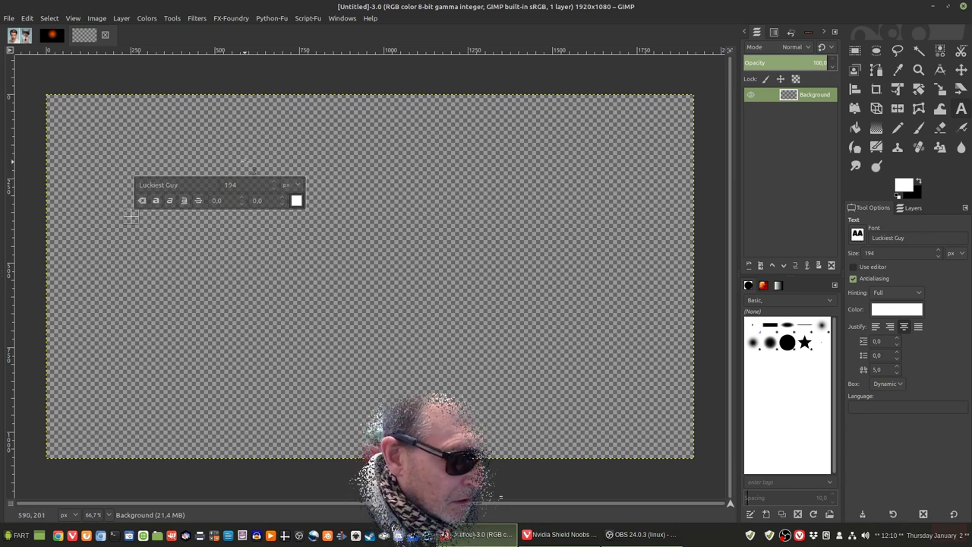
- Type 'MY CUTE DOG' and nudge the text layer slightly to the right
type("MY CUT")
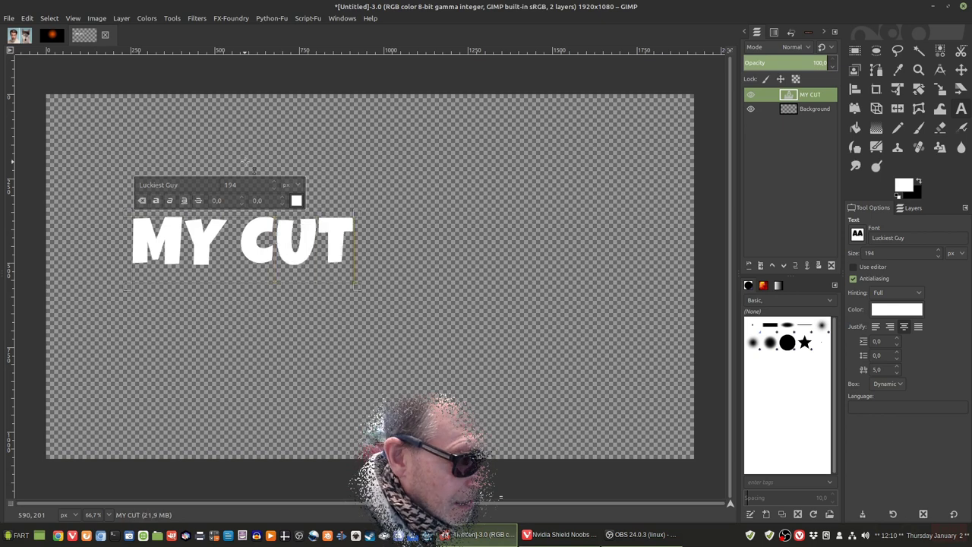
type("E DOG")
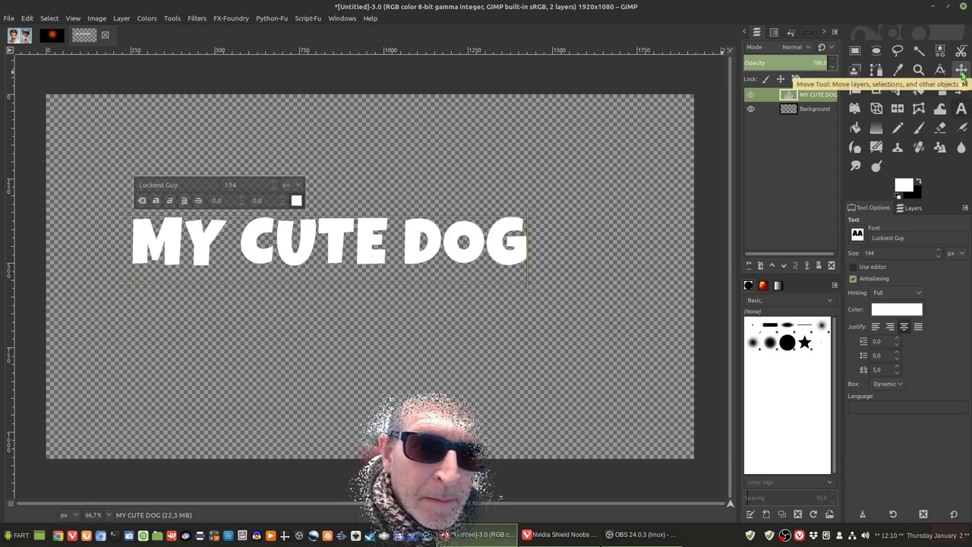
left_click(963, 70)
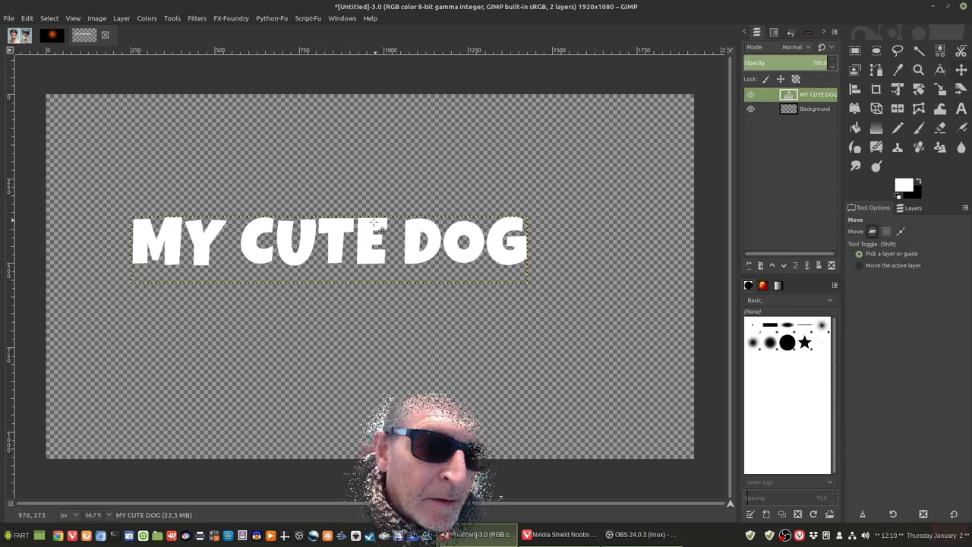
left_click_drag(333, 223, 360, 227)
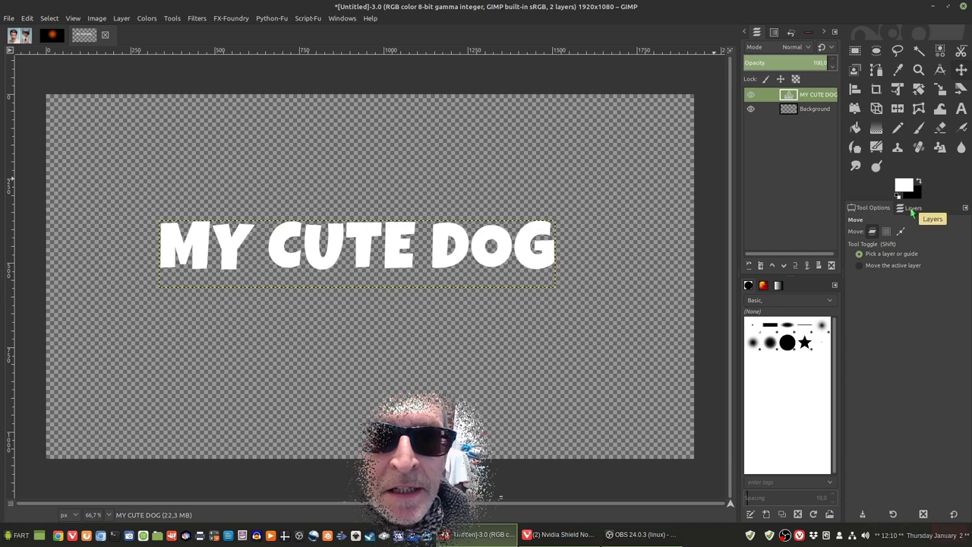
left_click(917, 215)
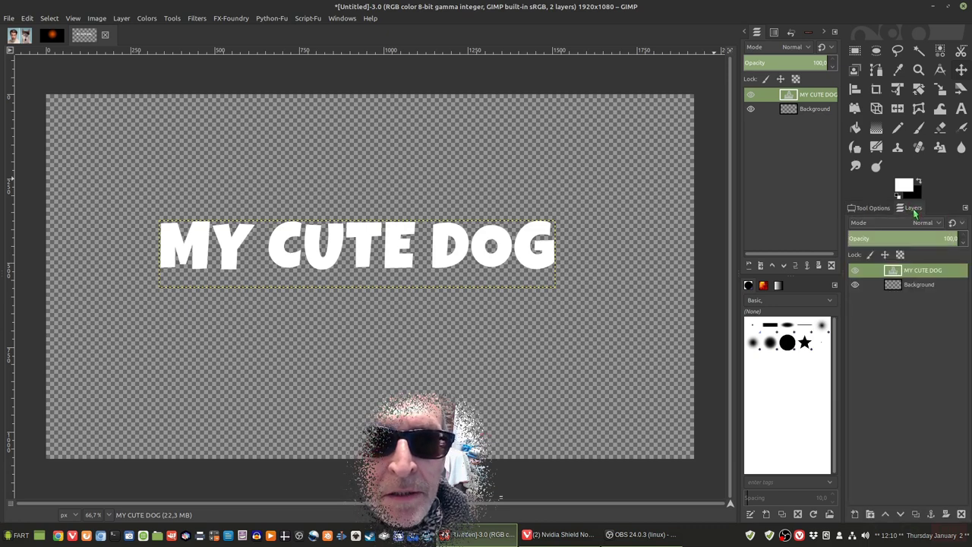
- Load the MY CUTE DOG letters via Alpha to Selection and add a new transparent layer
right_click(919, 270)
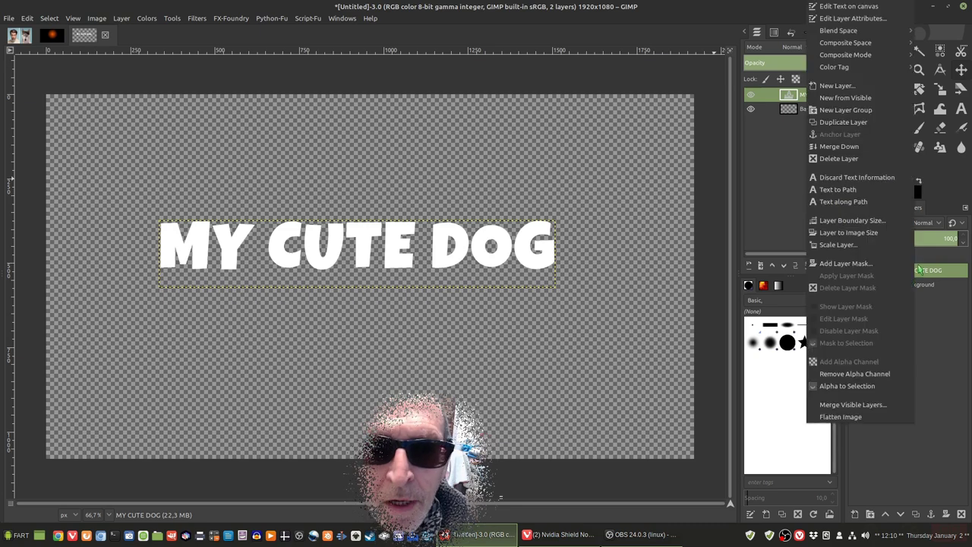
left_click(846, 387)
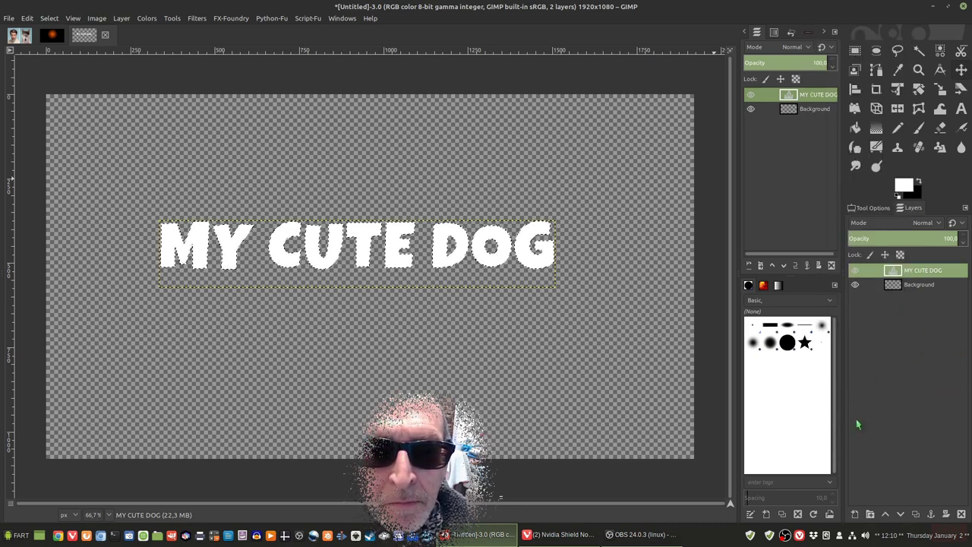
left_click(855, 517)
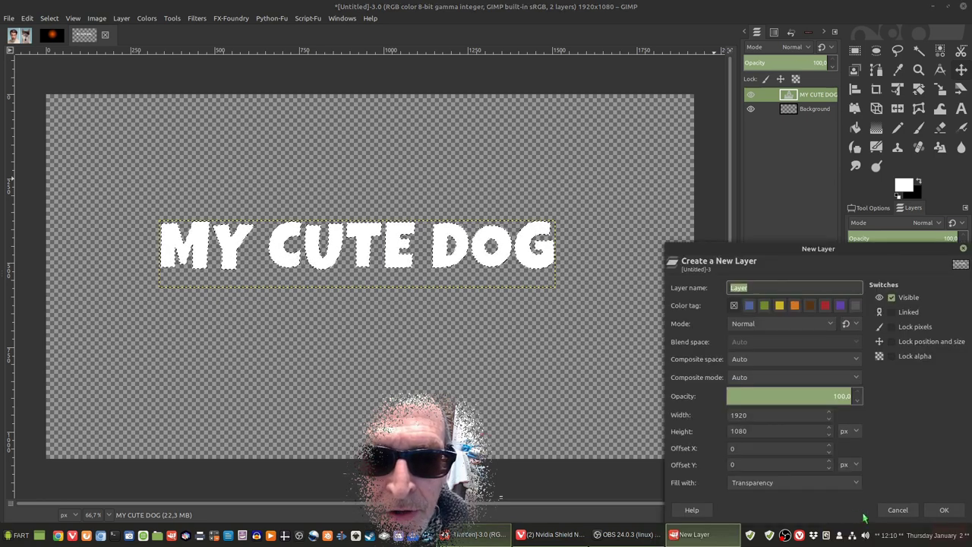
left_click(945, 515)
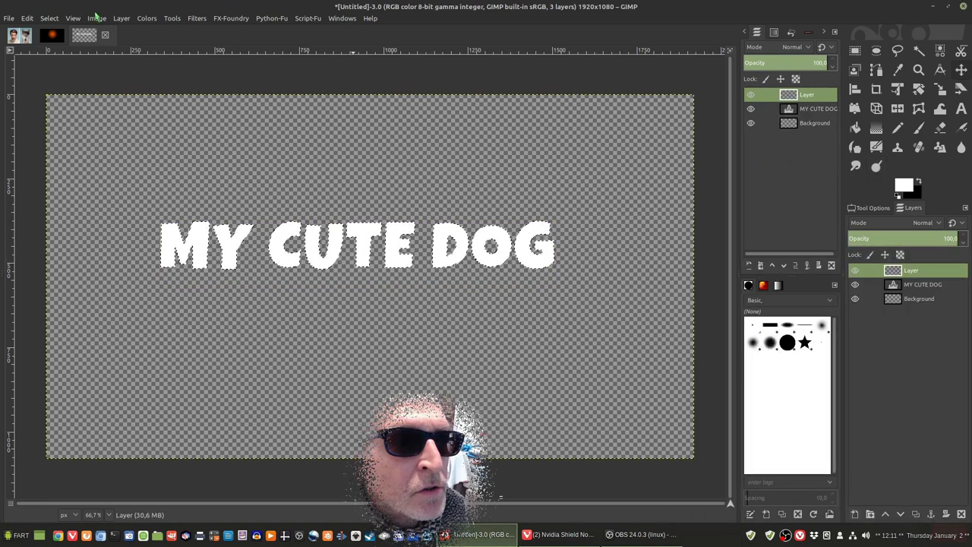
- Grow the letter selection by 8 px and bucket-fill it black on the new layer
left_click(49, 18)
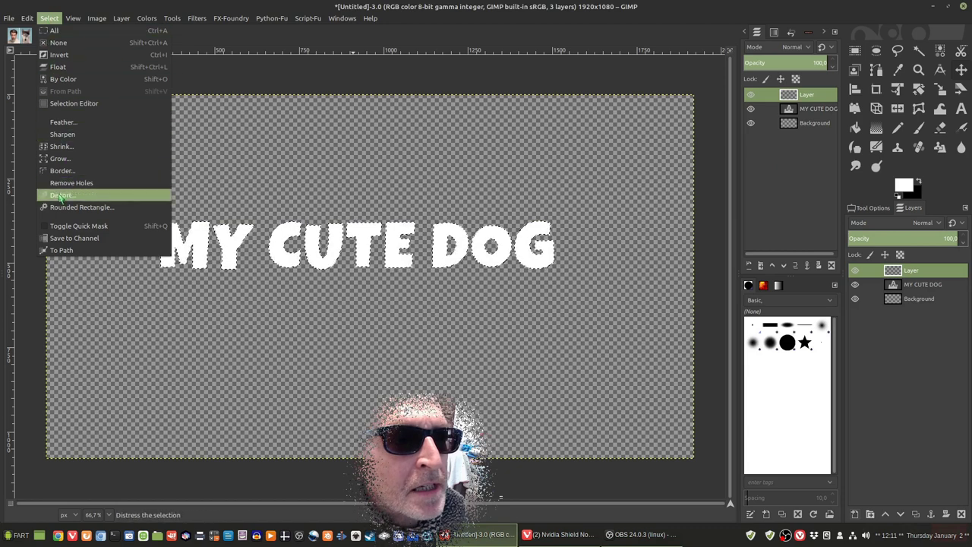
left_click(63, 161)
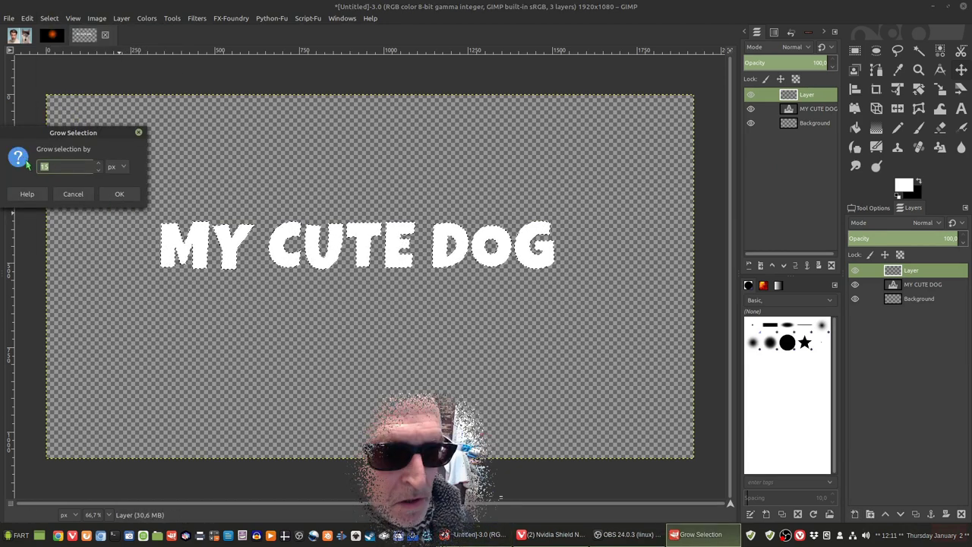
type("8")
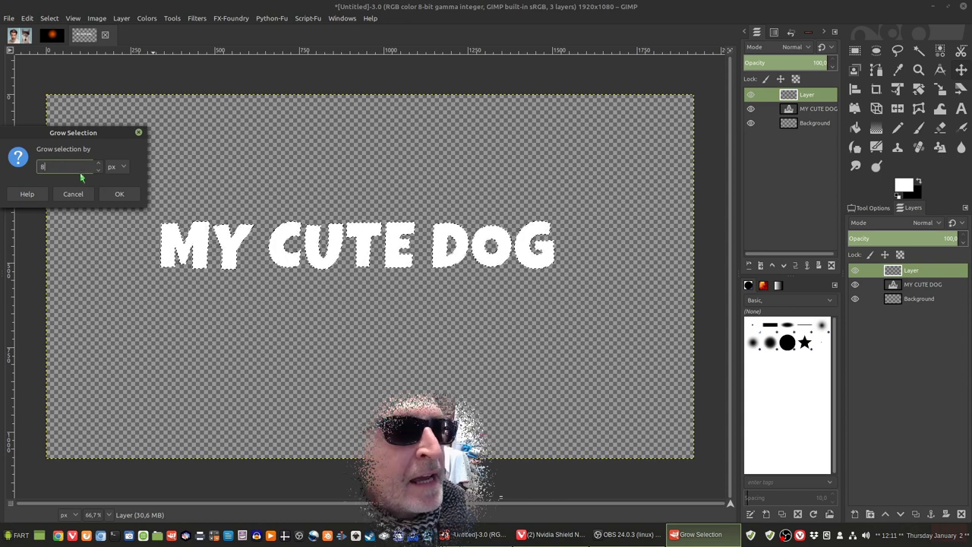
left_click(117, 194)
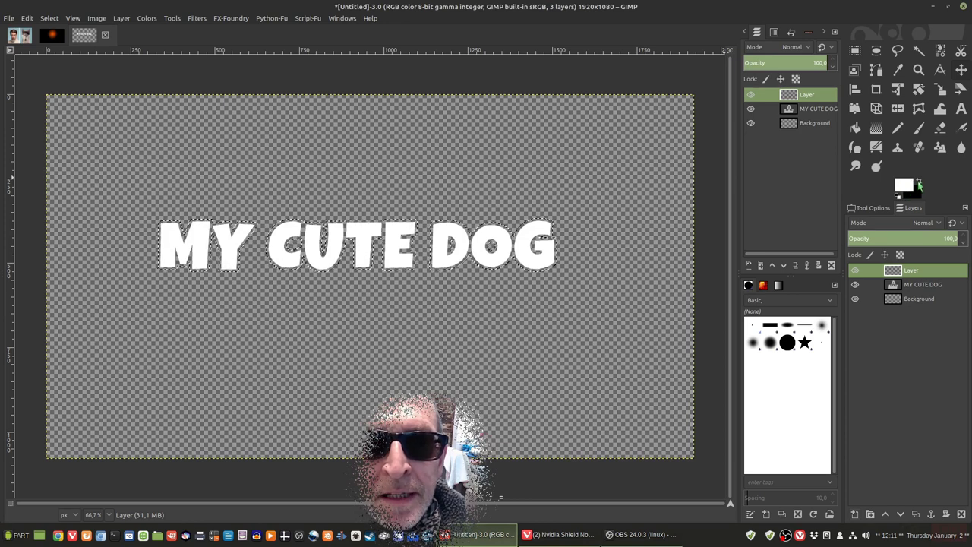
left_click(920, 183)
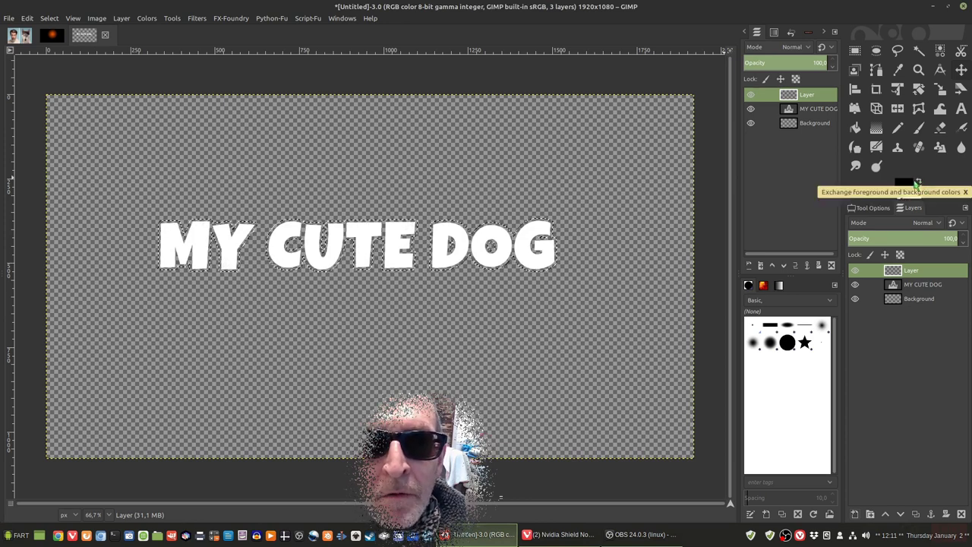
left_click(855, 128)
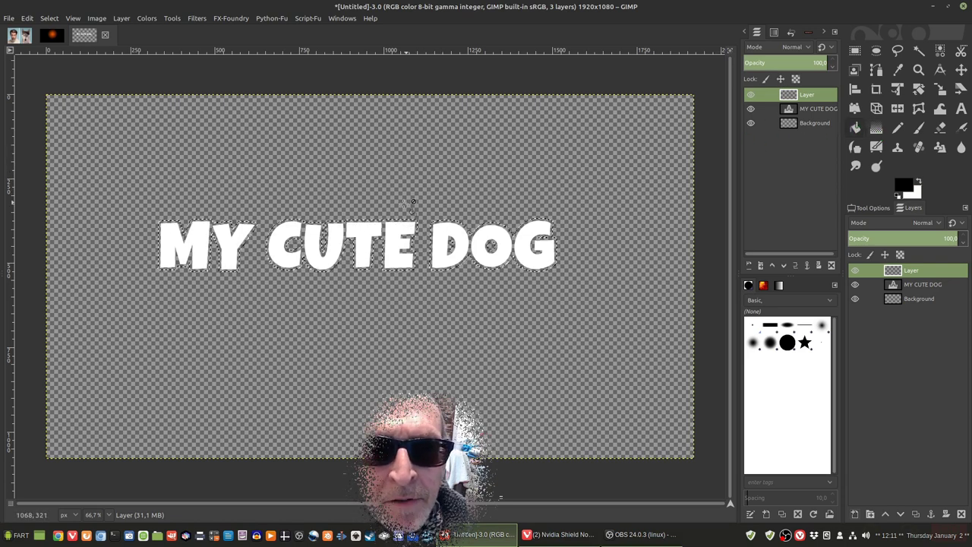
left_click(368, 232)
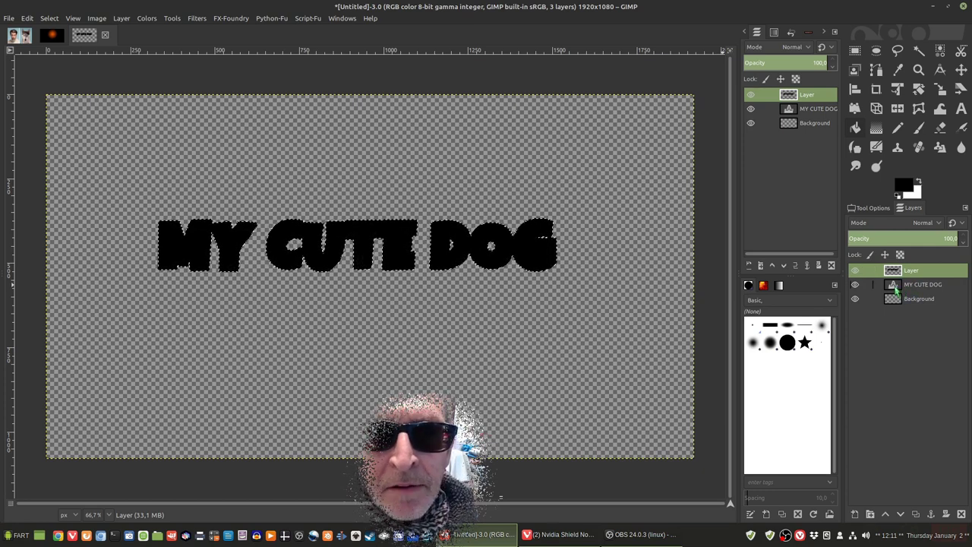
- Move MY CUTE DOG above the black outline layer, then merge both down into Background
left_click_drag(897, 287, 896, 272)
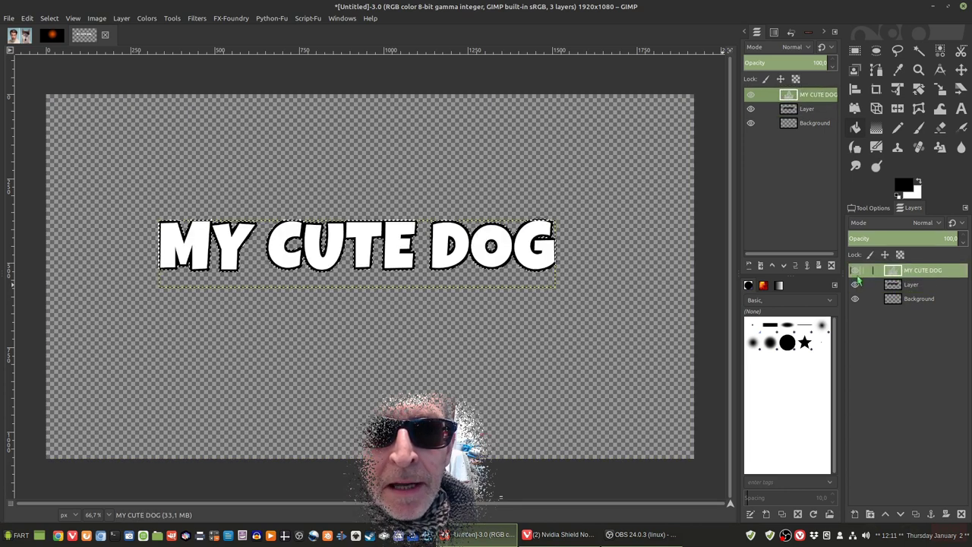
right_click(900, 273)
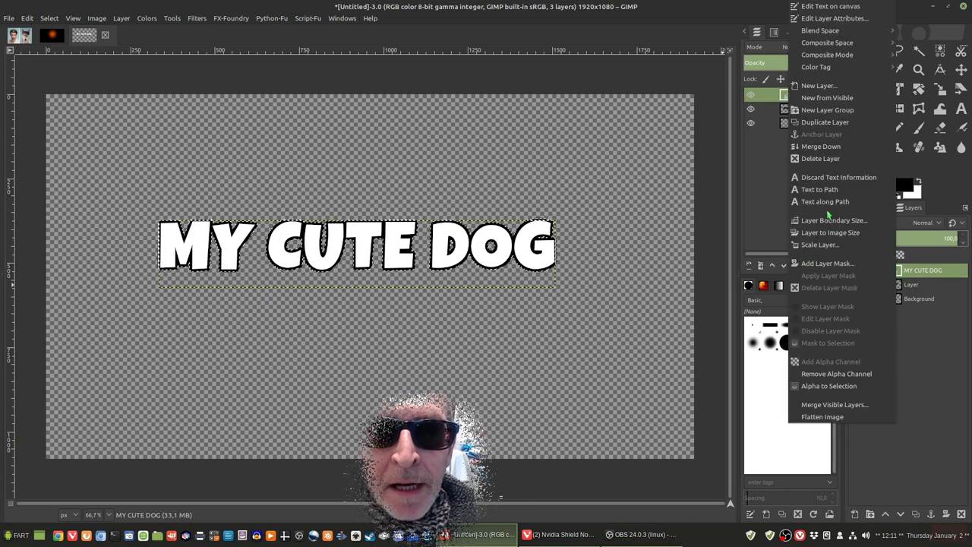
left_click(815, 149)
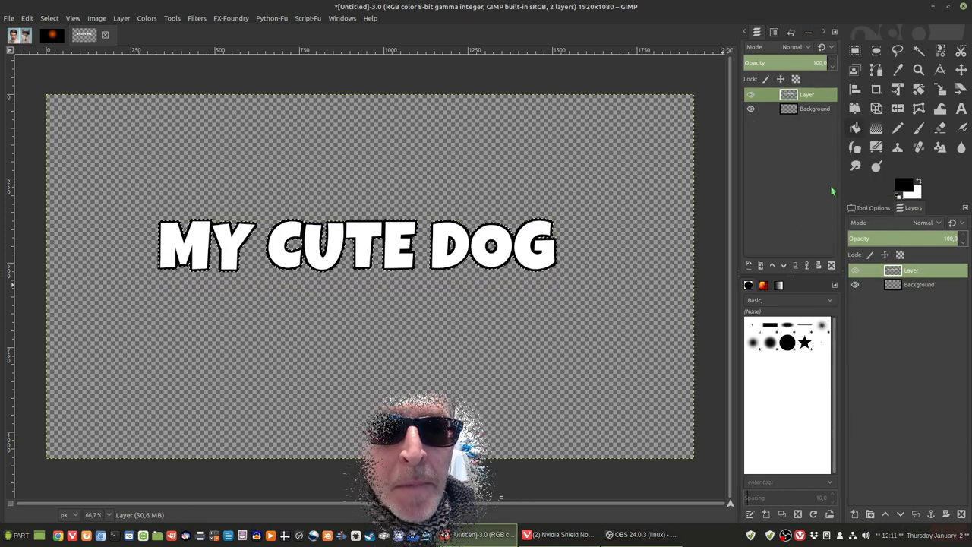
right_click(893, 276)
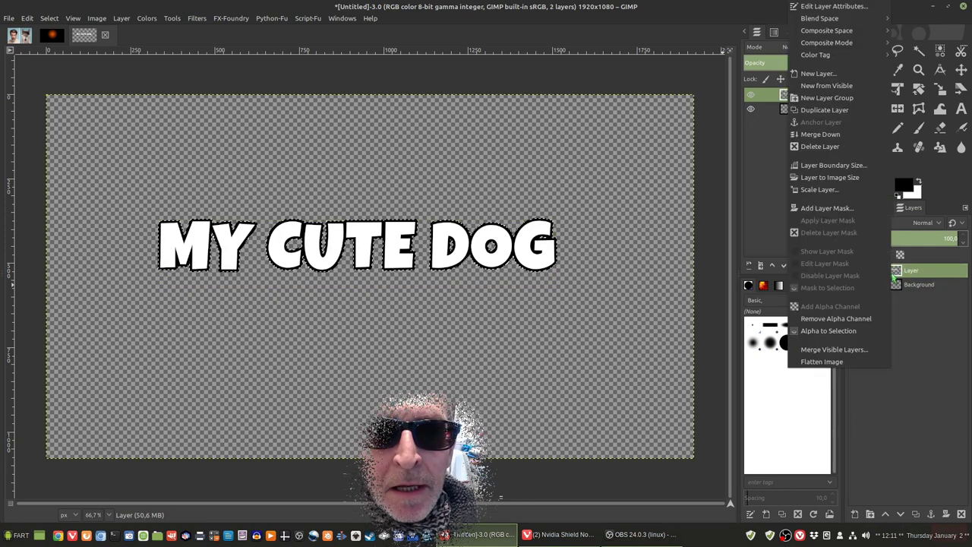
left_click(817, 136)
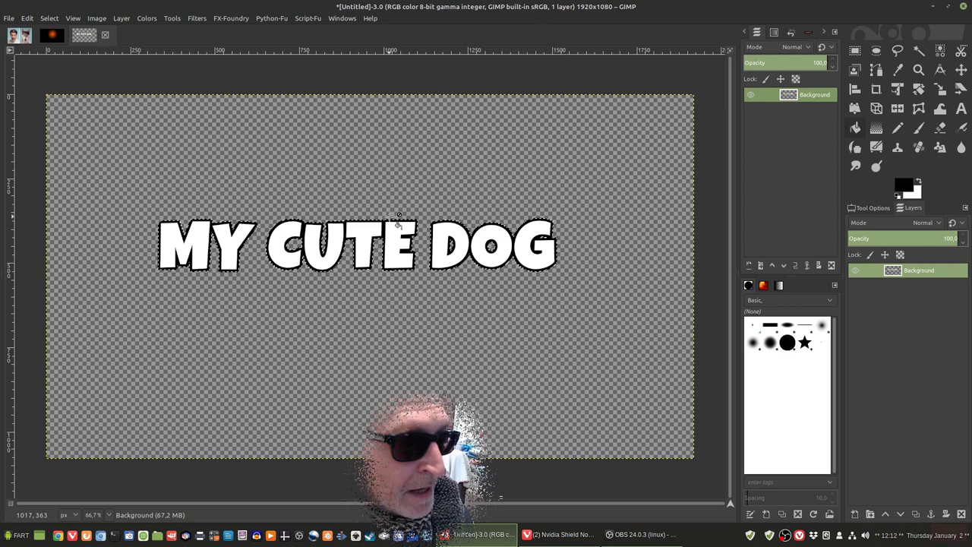
- Duplicate the MY CUTE DOG text image and select the lettering's shape with Alpha to Selection
key("ctrl+d")
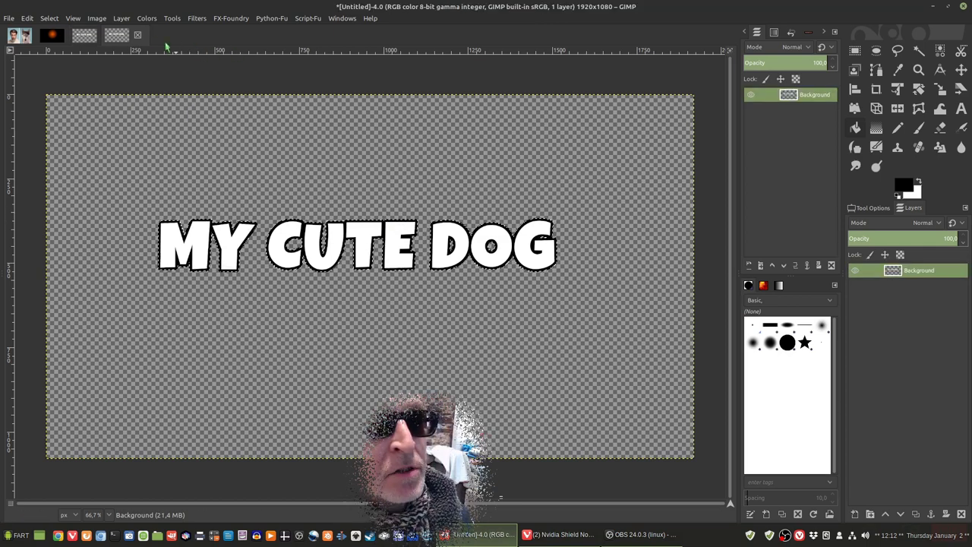
left_click_drag(118, 35, 92, 44)
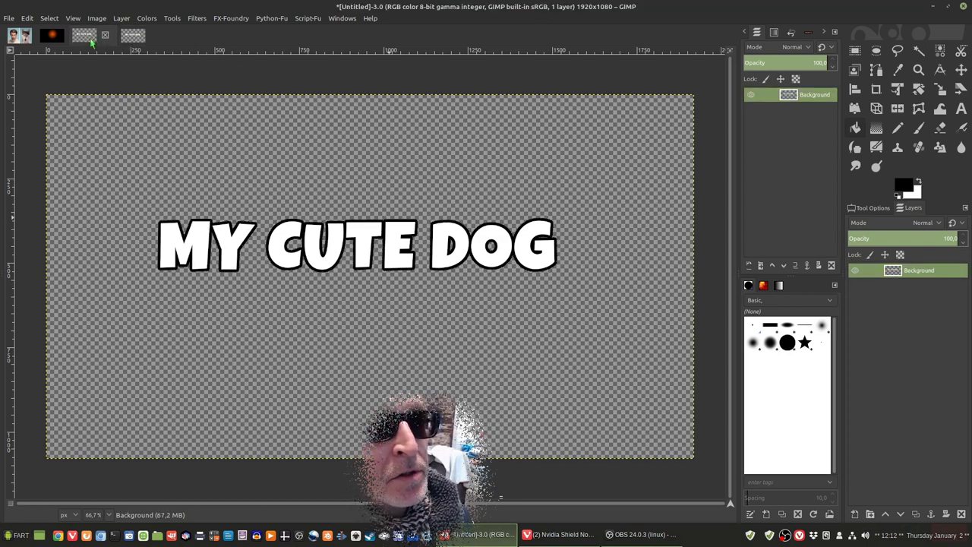
left_click(131, 36)
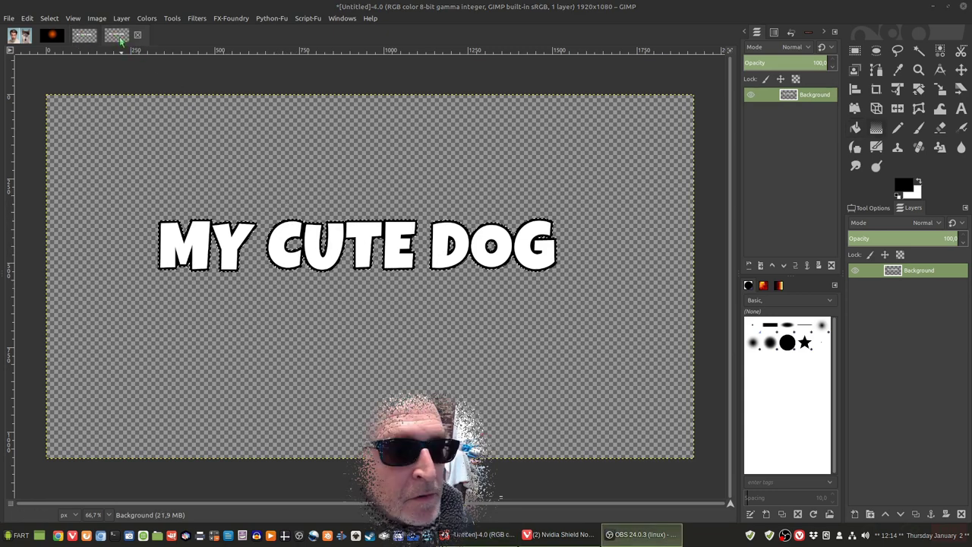
left_click(115, 42)
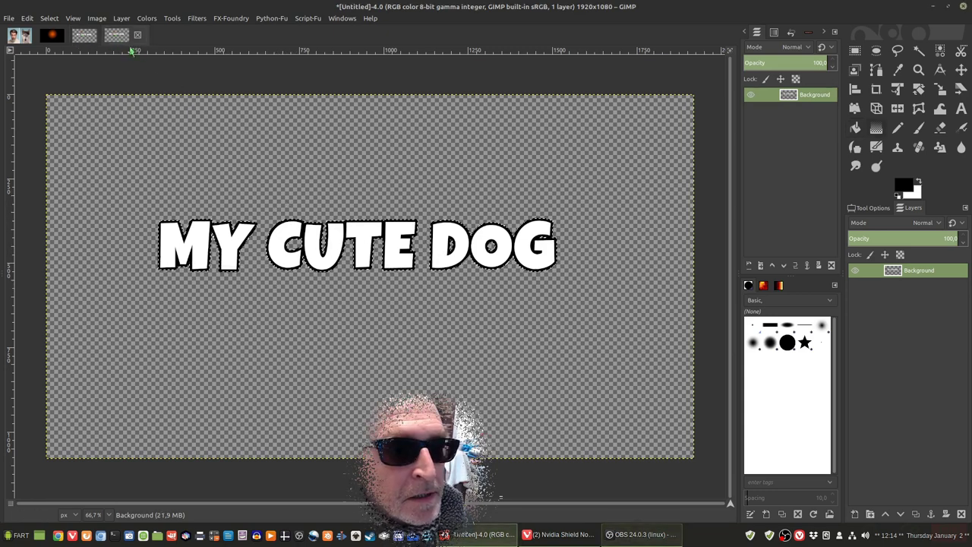
right_click(901, 275)
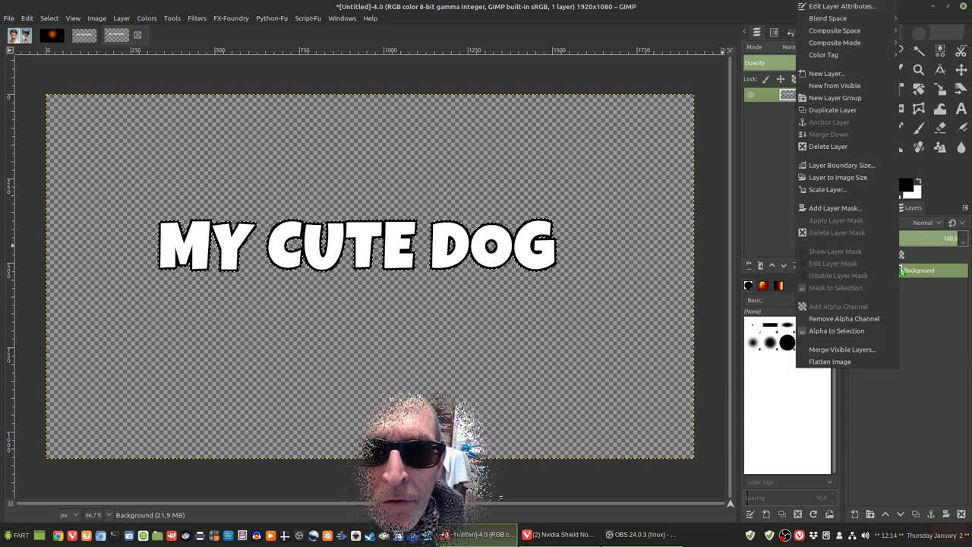
left_click(840, 332)
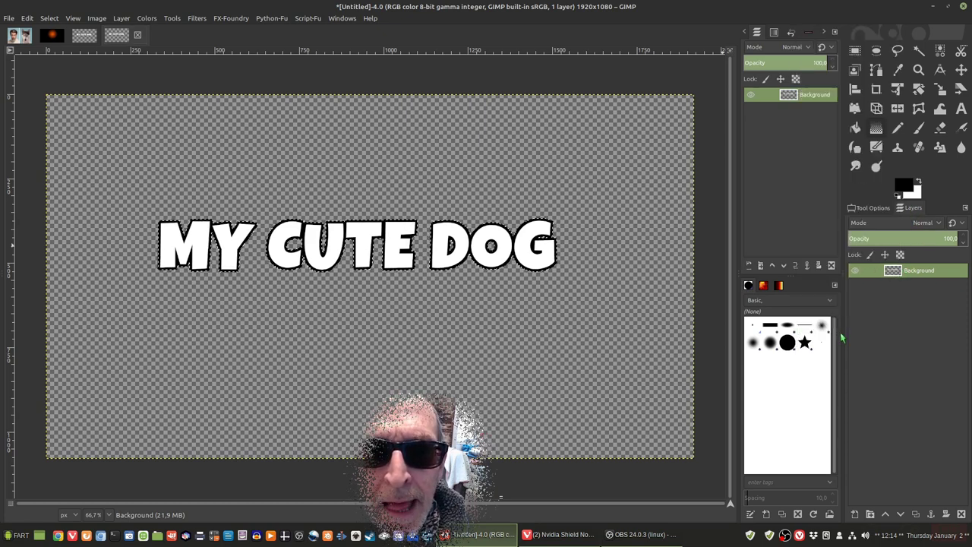
- Set the Gradient tool to the Incandescent preset with a Linear shape
left_click(866, 212)
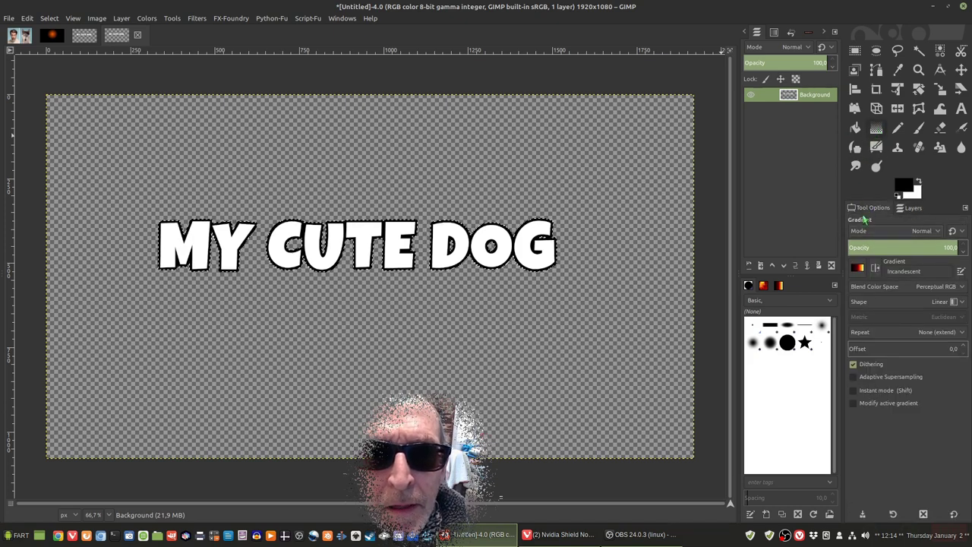
left_click(857, 267)
scroll(881, 311, "up", 4)
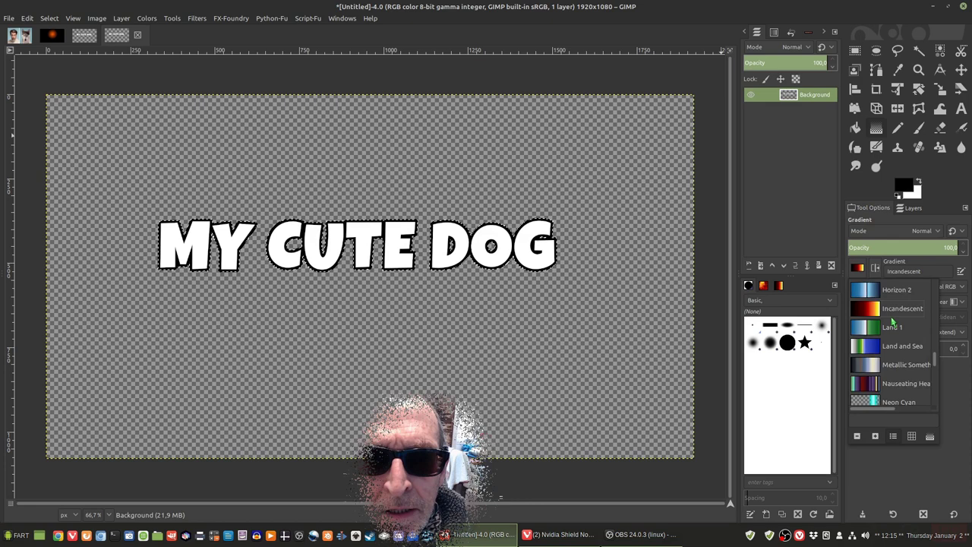
scroll(895, 322, "down", 2)
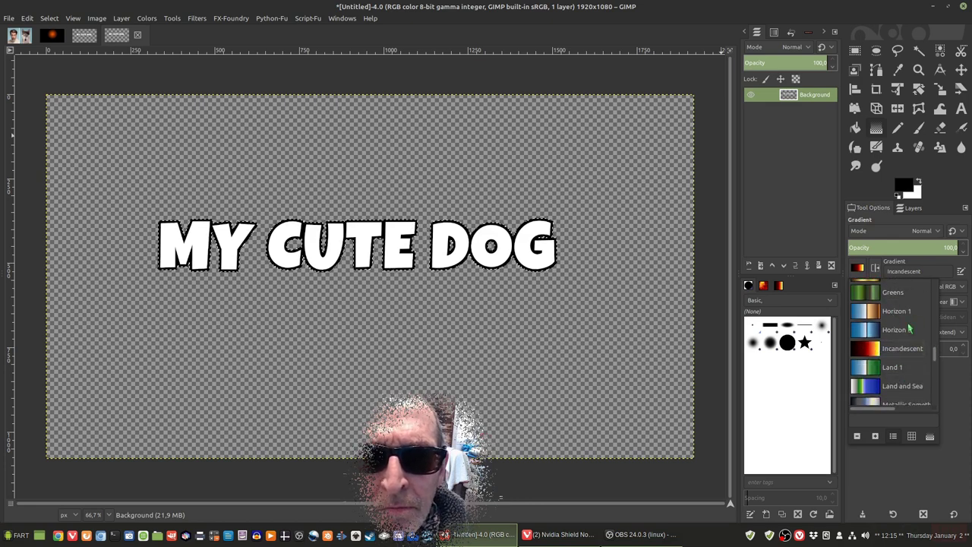
scroll(910, 328, "up", 5)
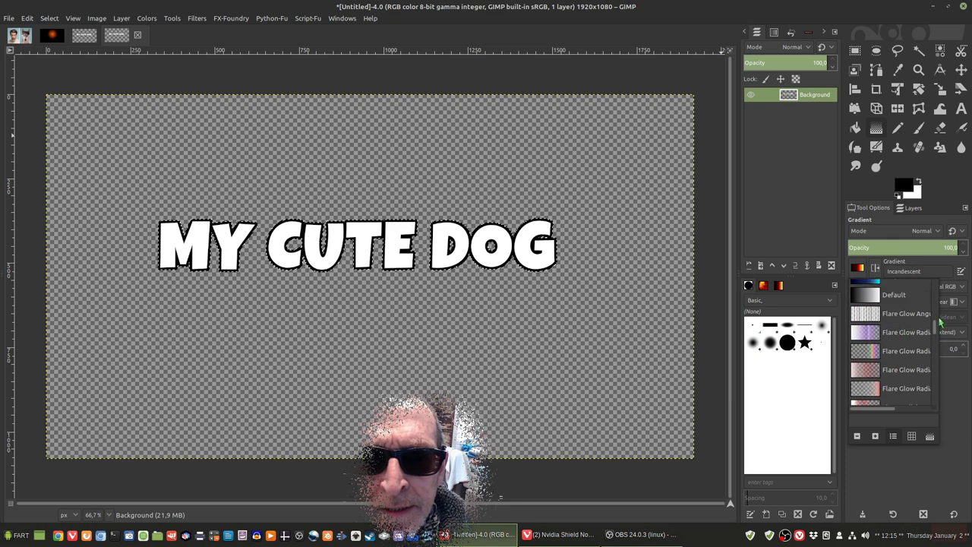
scroll(941, 341, "up", 7)
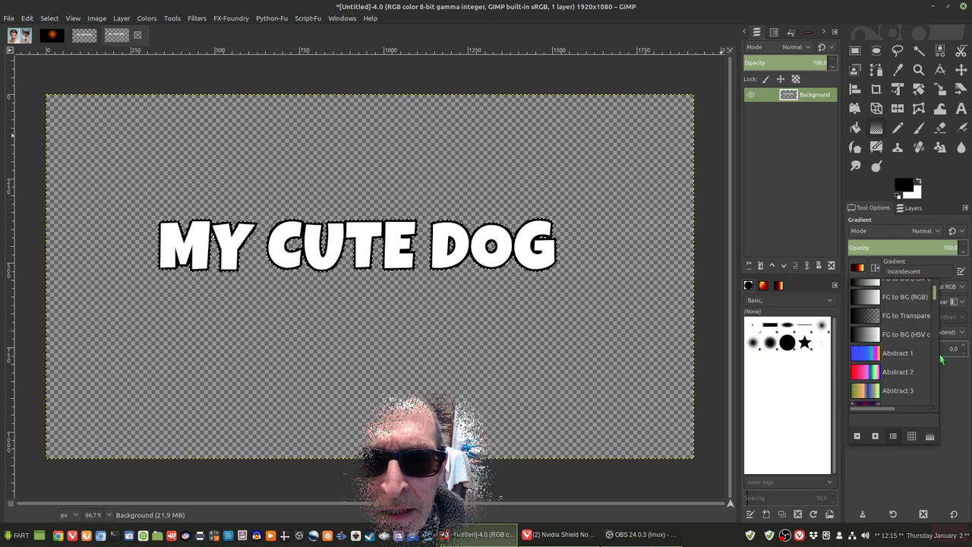
scroll(941, 359, "down", 10)
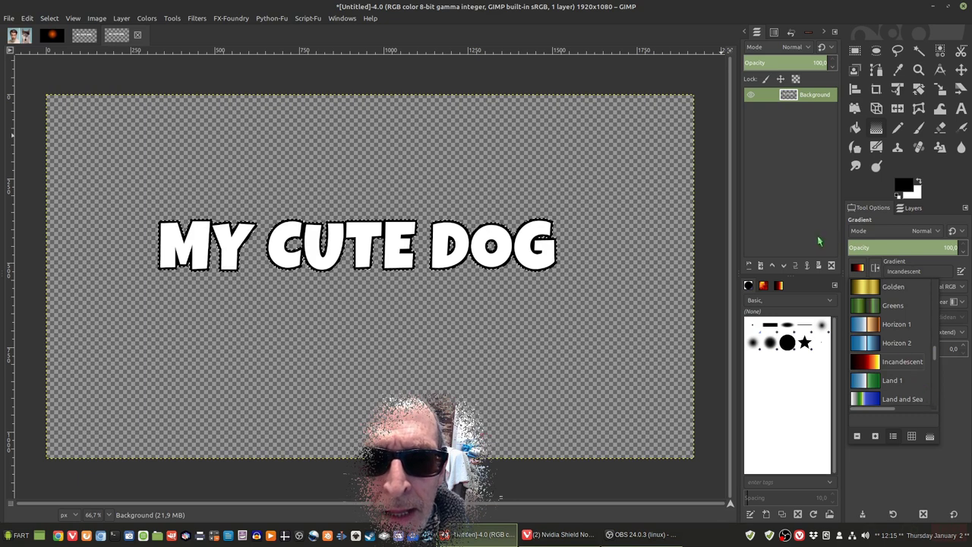
left_click(840, 238)
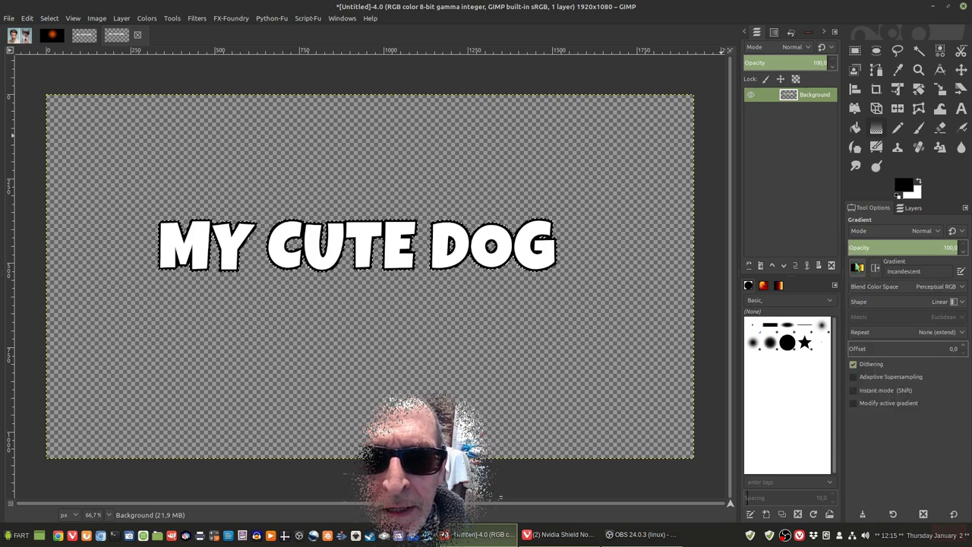
left_click(872, 304)
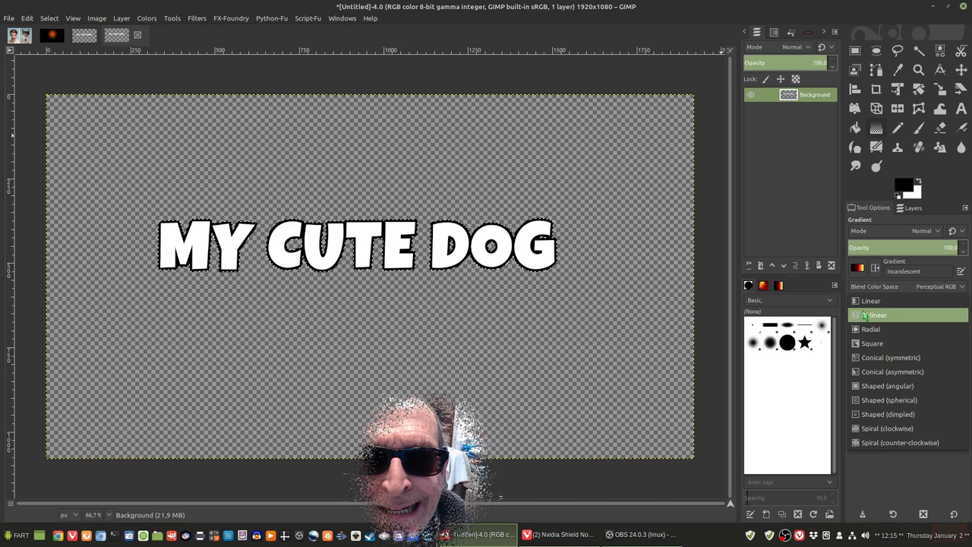
left_click(871, 302)
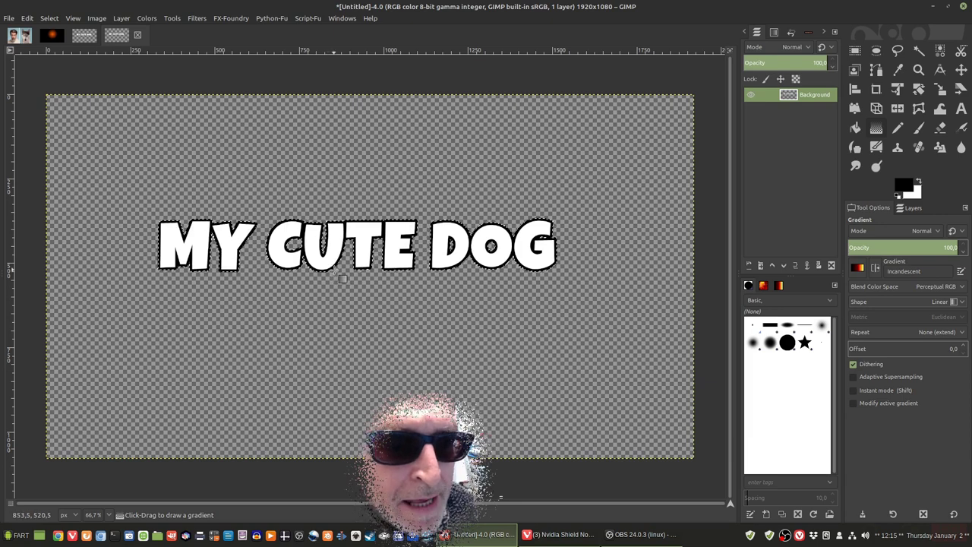
- Fill the selected lettering with the gradient, dragging upward from the T's bottom
scroll(342, 279, "up", 4)
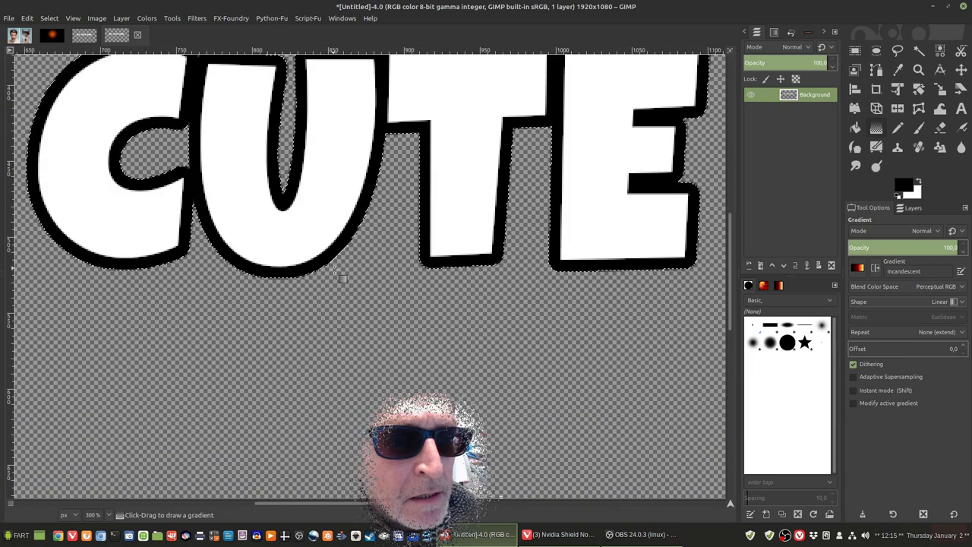
scroll(334, 269, "down", 1)
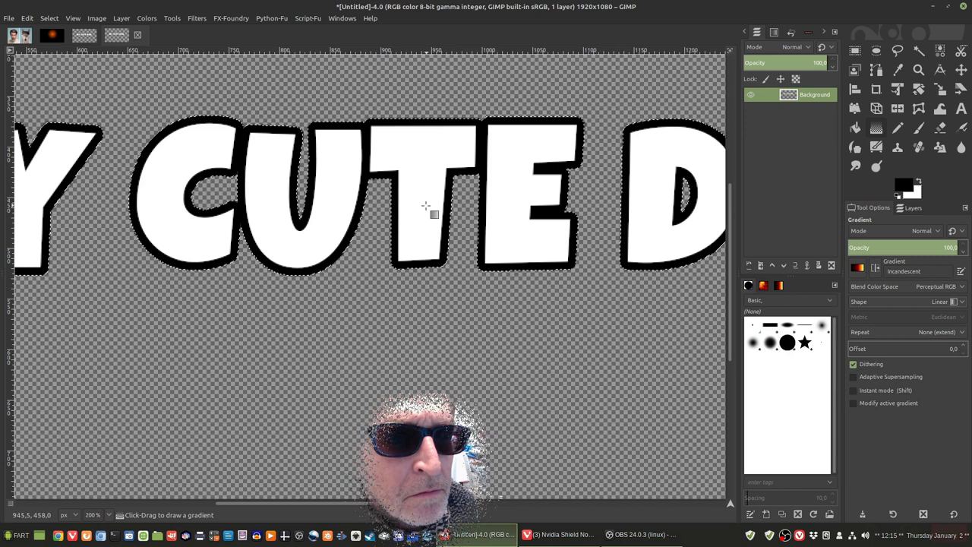
scroll(430, 164, "up", 1)
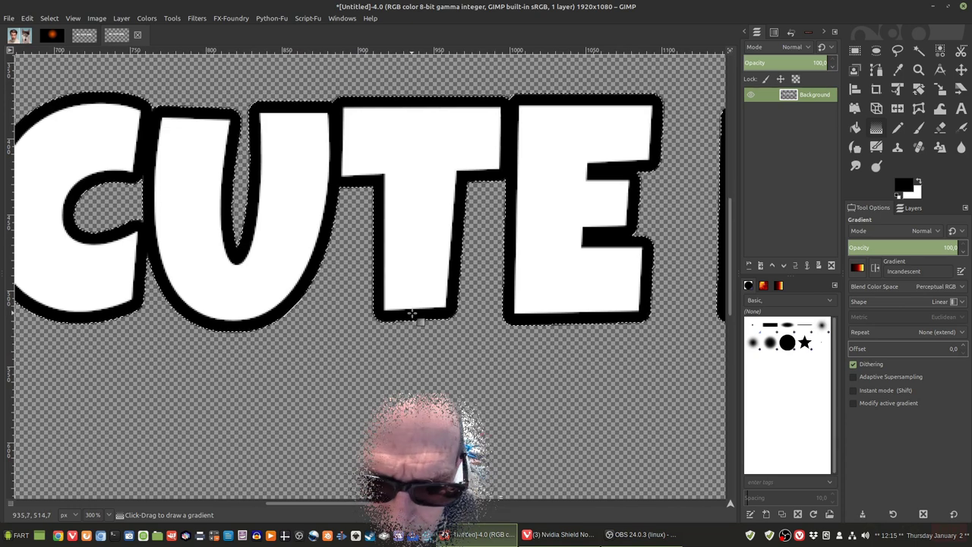
left_click_drag(411, 313, 415, 103)
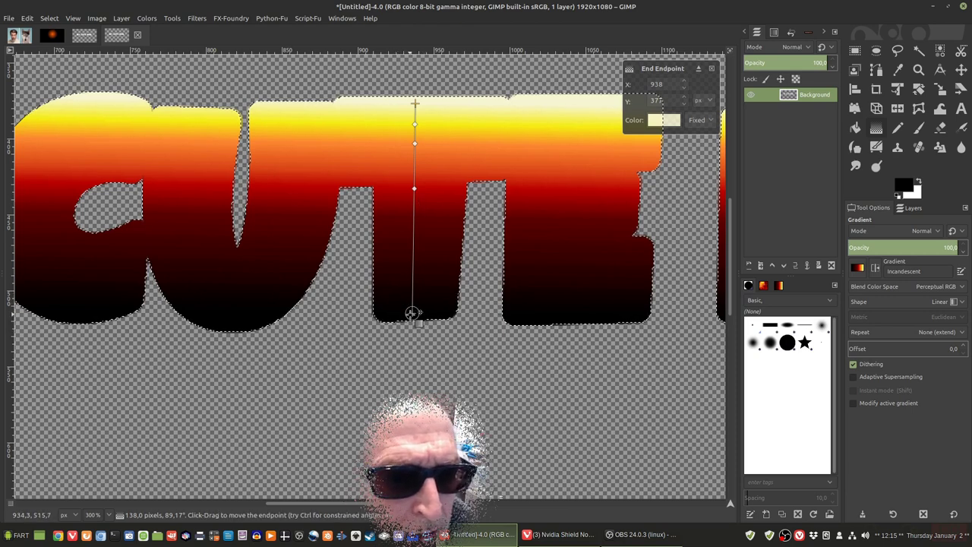
- Adjust the gradient start and red band position so it runs black-red-orange-pale yellow, then close the stop editor
mouse_move(412, 313)
left_mouse_down()
mouse_move(416, 508)
mouse_move(418, 324)
left_mouse_up()
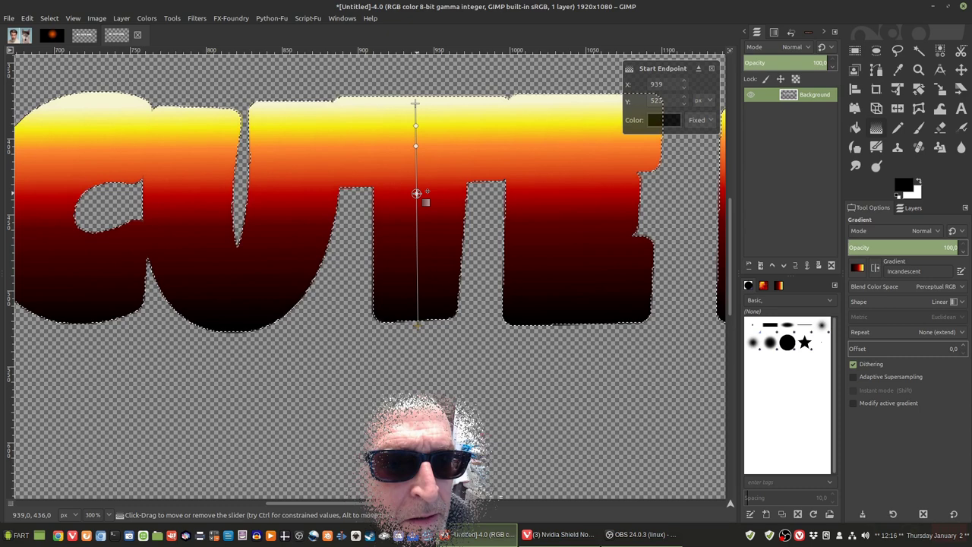
left_click_drag(416, 193, 417, 281)
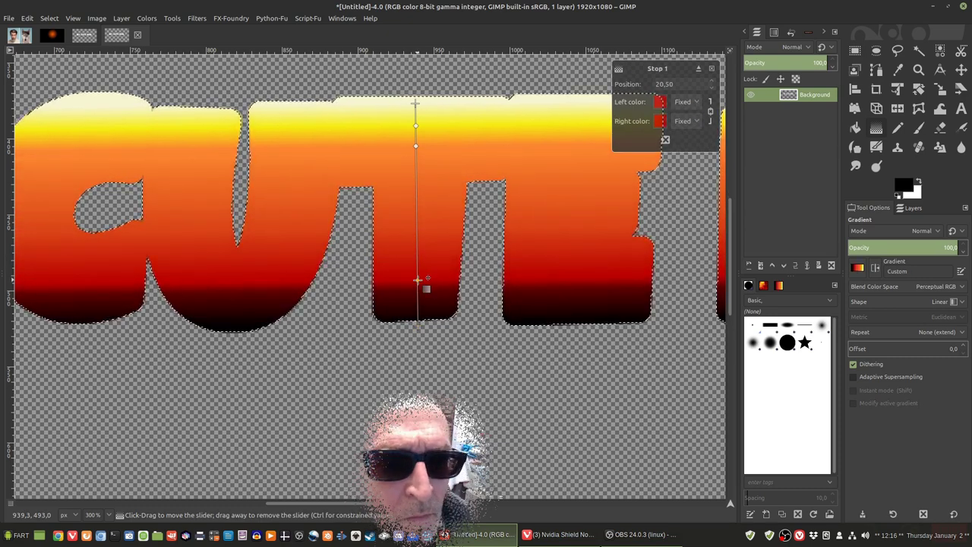
left_click_drag(417, 280, 415, 264)
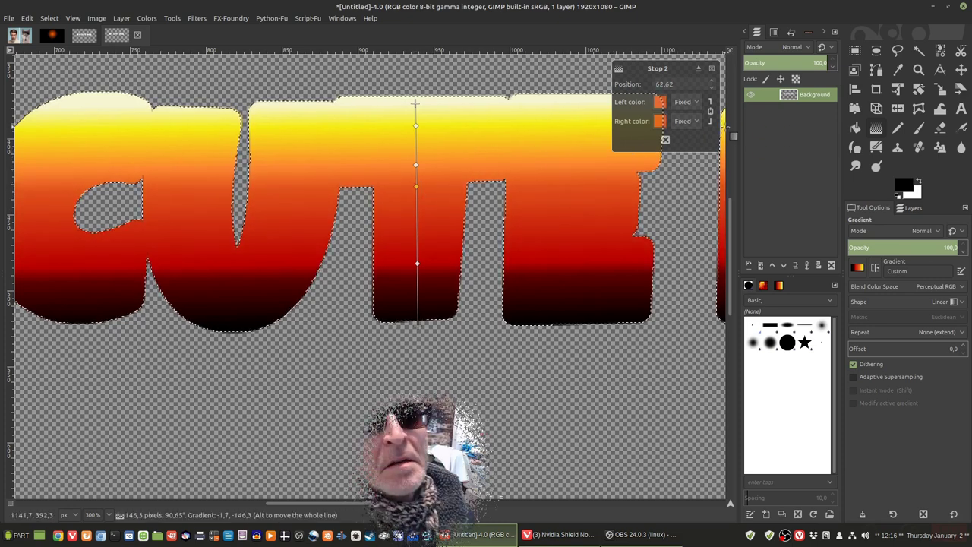
left_click(712, 70)
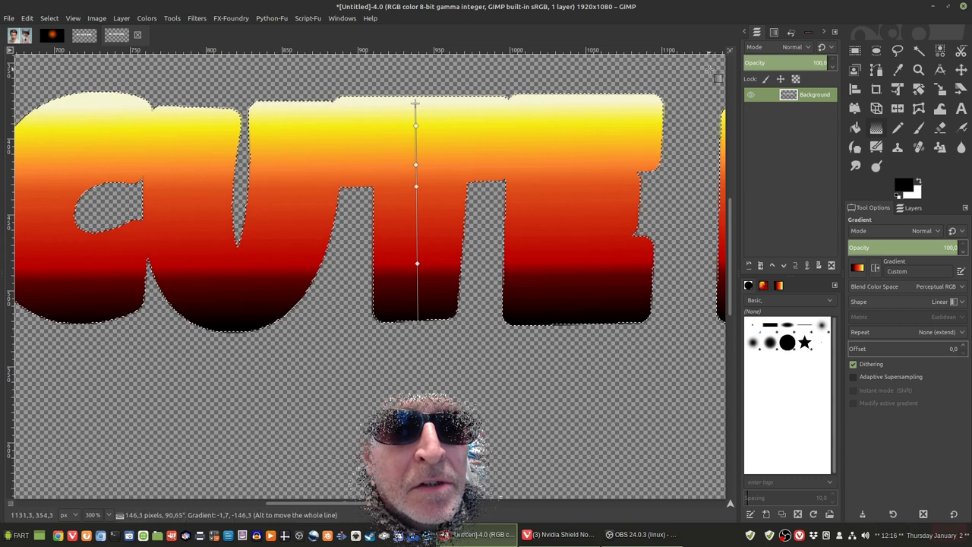
- Commit the gradient and switch to the original white-text MY CUTE DOG image
left_click(961, 70)
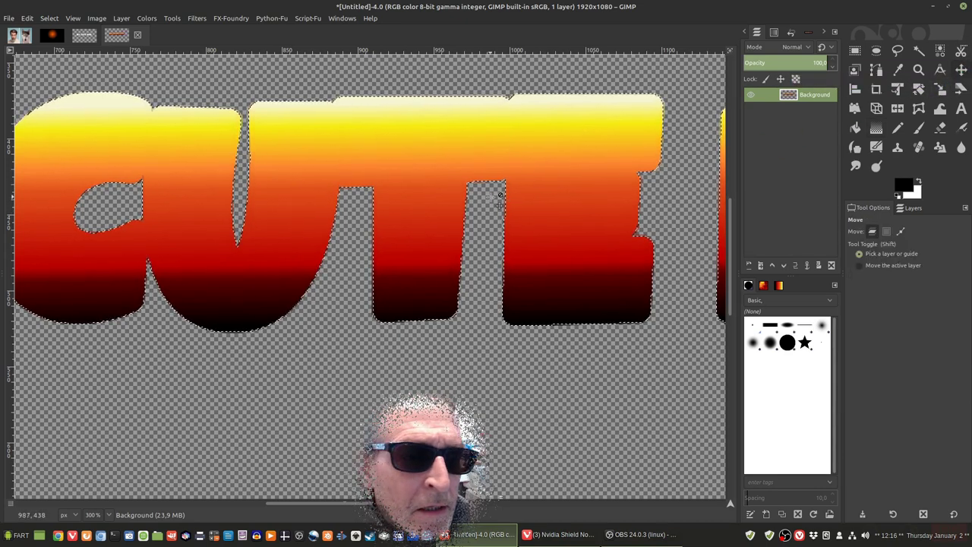
left_click(910, 207)
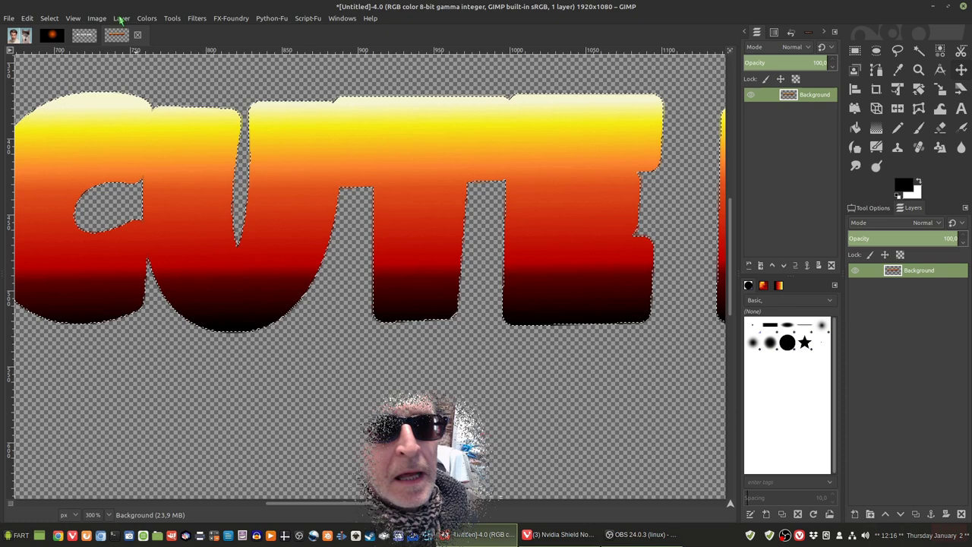
left_click(88, 39)
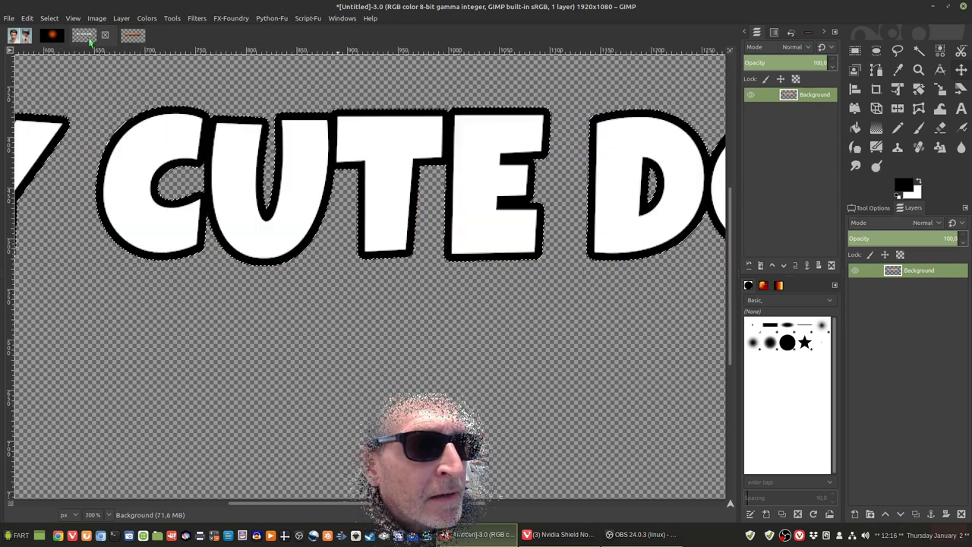
left_click(148, 19)
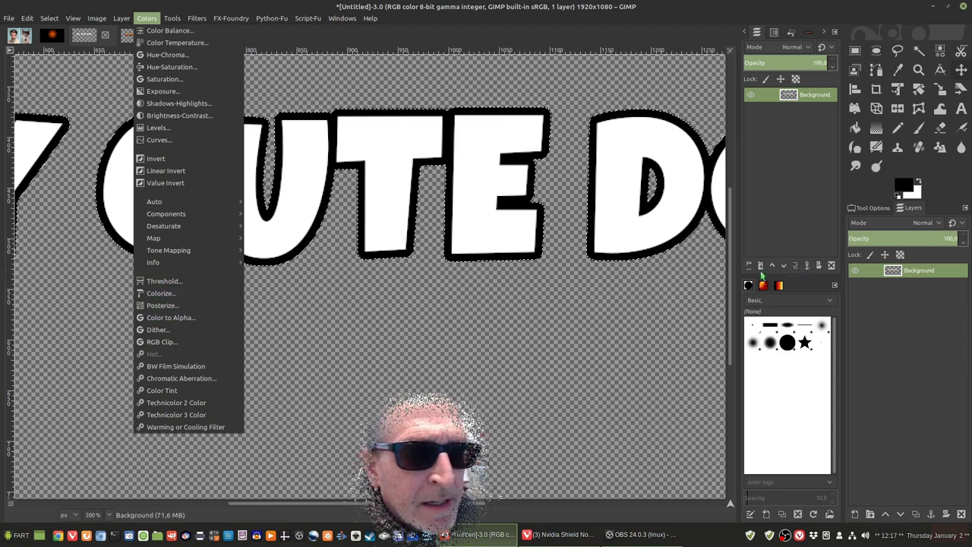
left_click(641, 354)
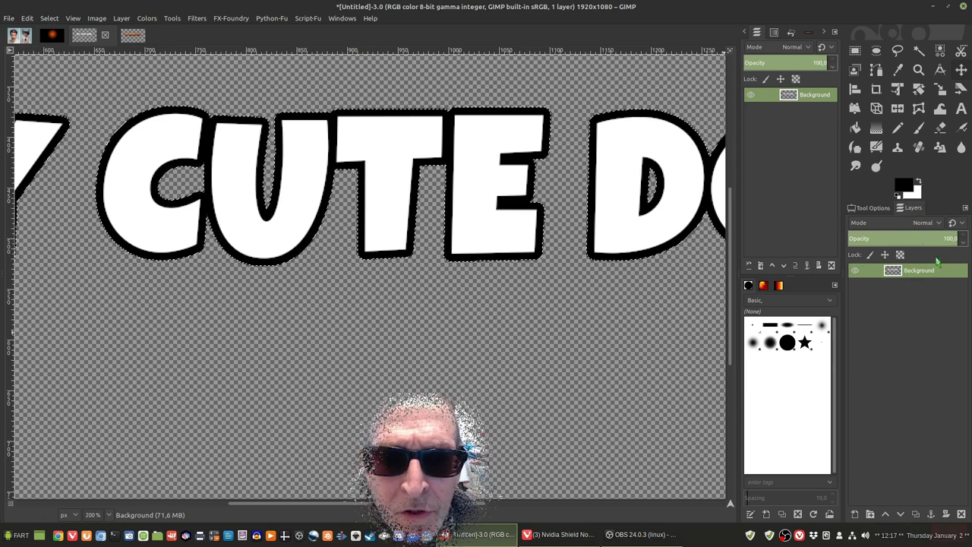
right_click(905, 273)
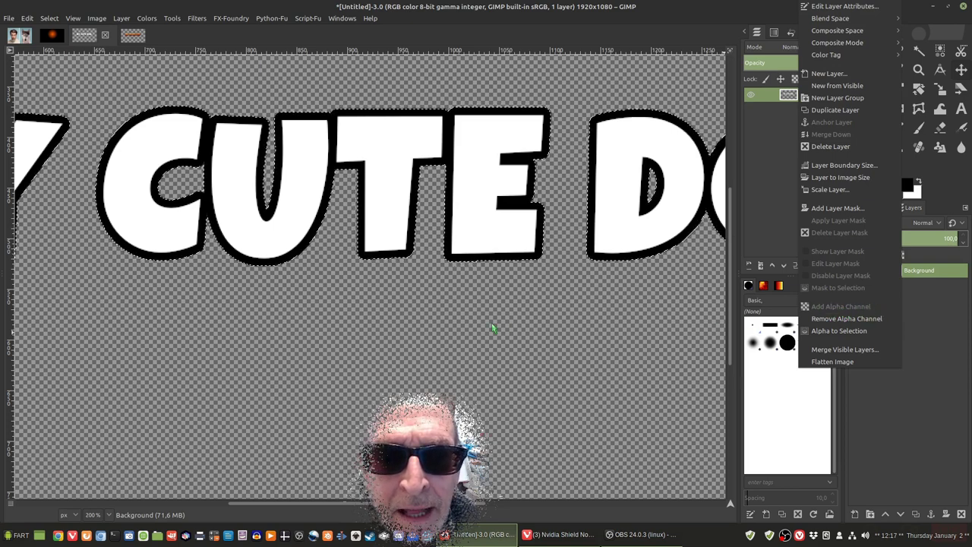
left_click(453, 328)
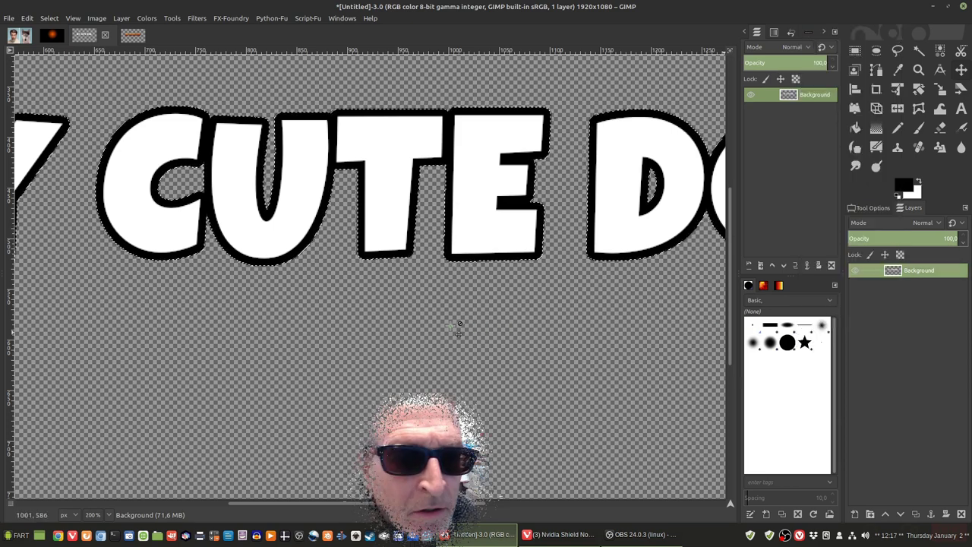
- Make the lettering's white fill transparent with Color to Alpha, leaving a hollow black outline
left_click(147, 20)
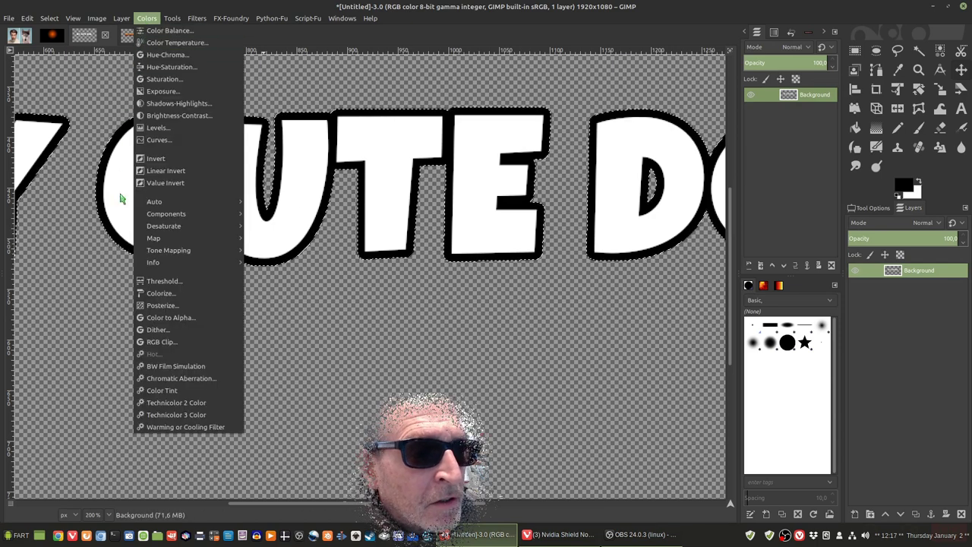
left_click(168, 318)
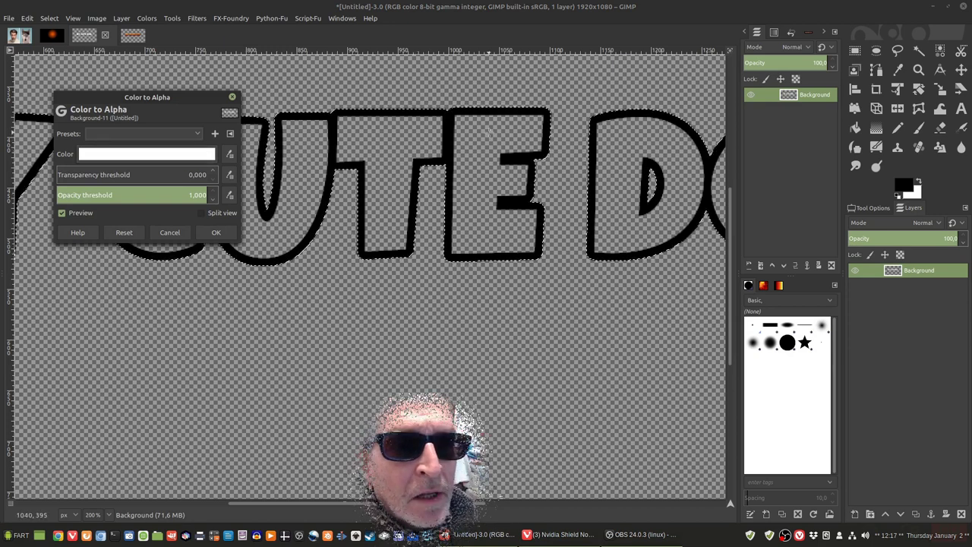
left_click(232, 232)
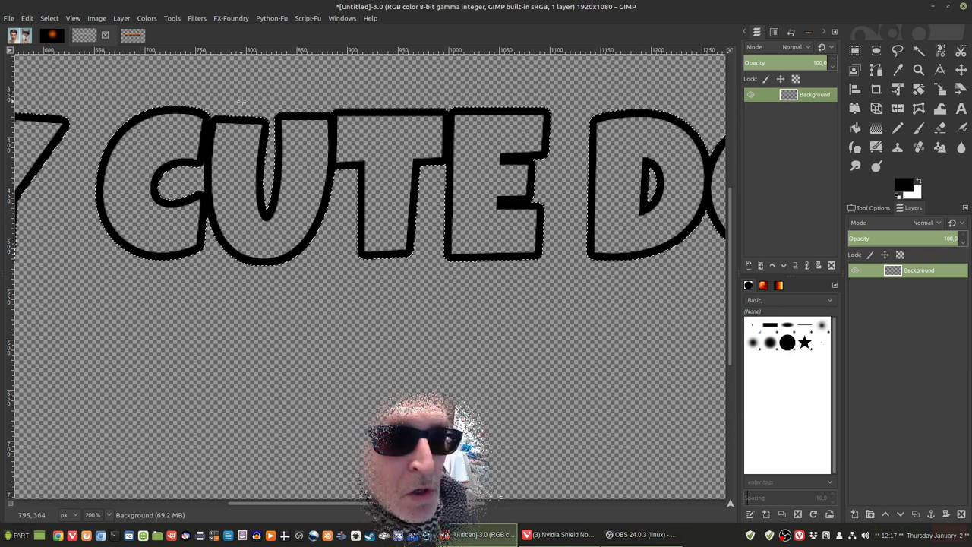
- Copy the black outline lettering to the clipboard
scroll(275, 183, "down", 3, "ctrl")
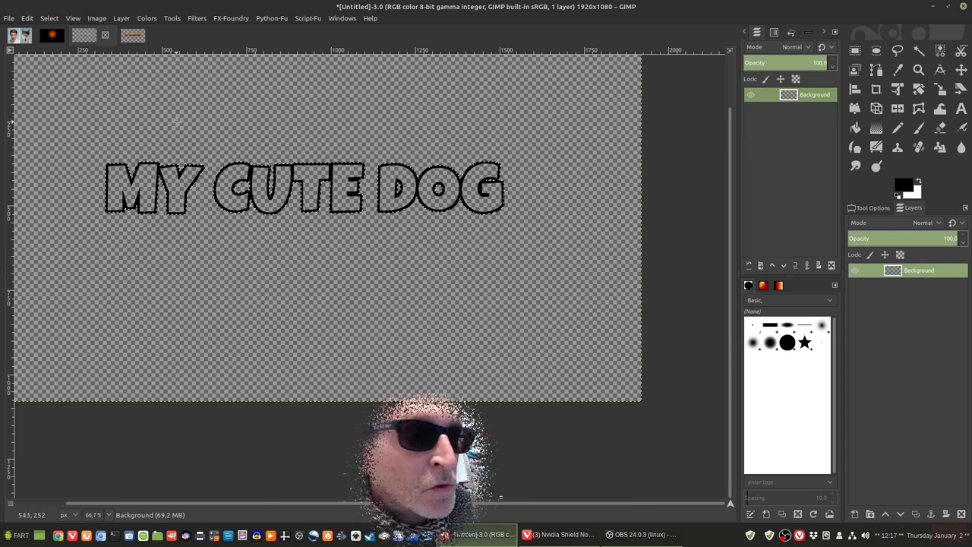
left_click(114, 35)
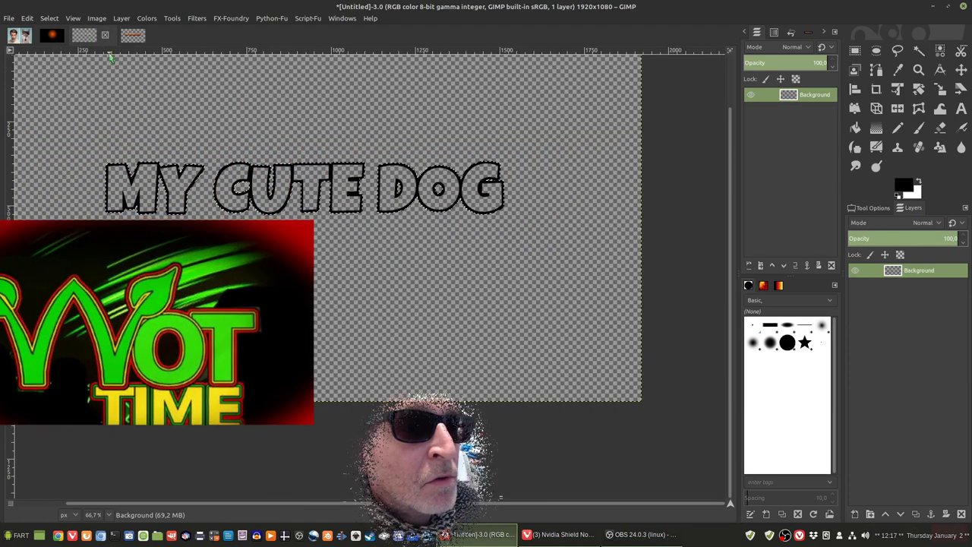
left_click(87, 37)
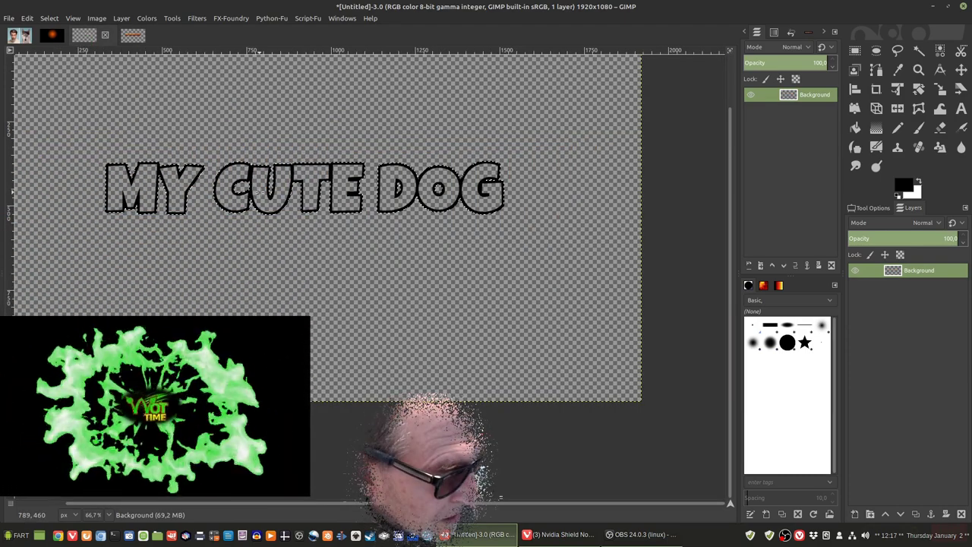
key("ctrl+c")
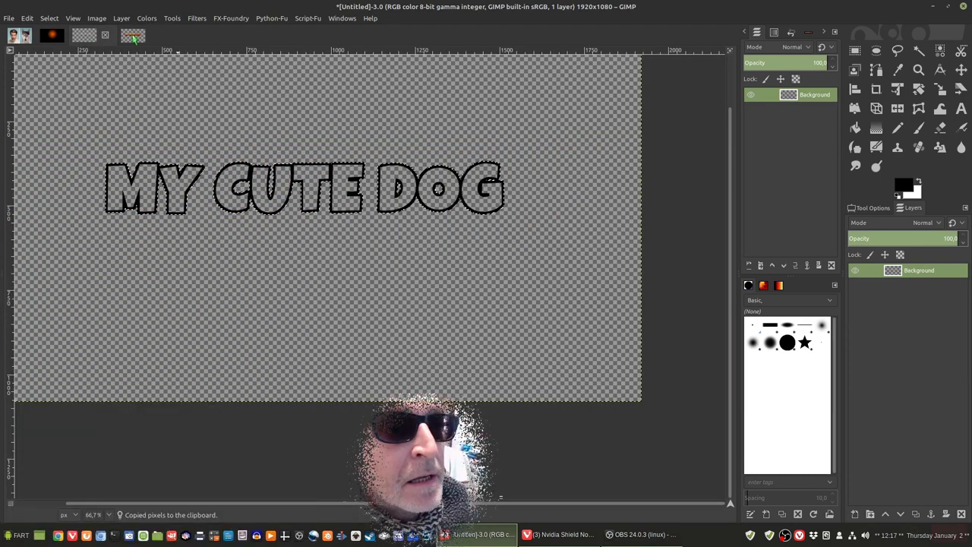
- Paste the black outline as a floating selection onto the gradient MY CUTE DOG image
left_click(133, 36)
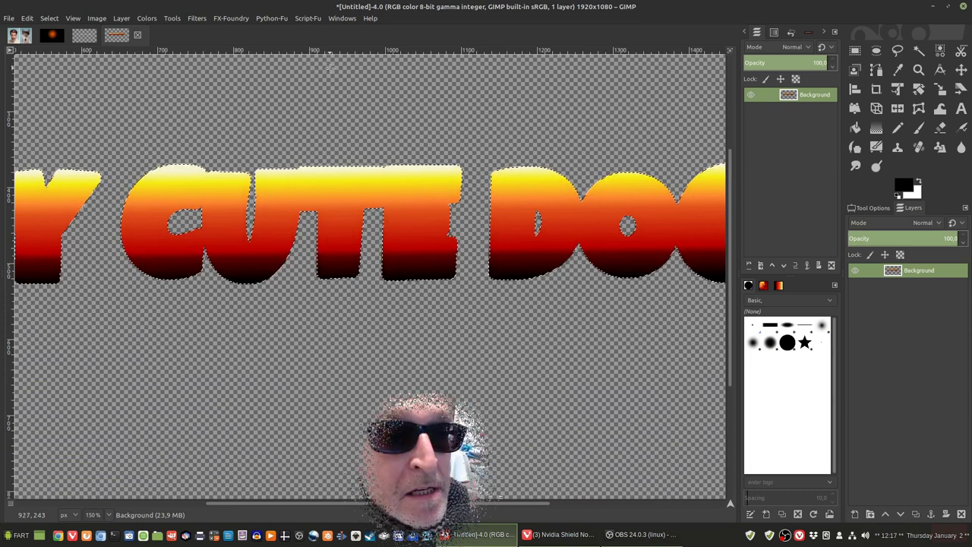
key("ctrl+v")
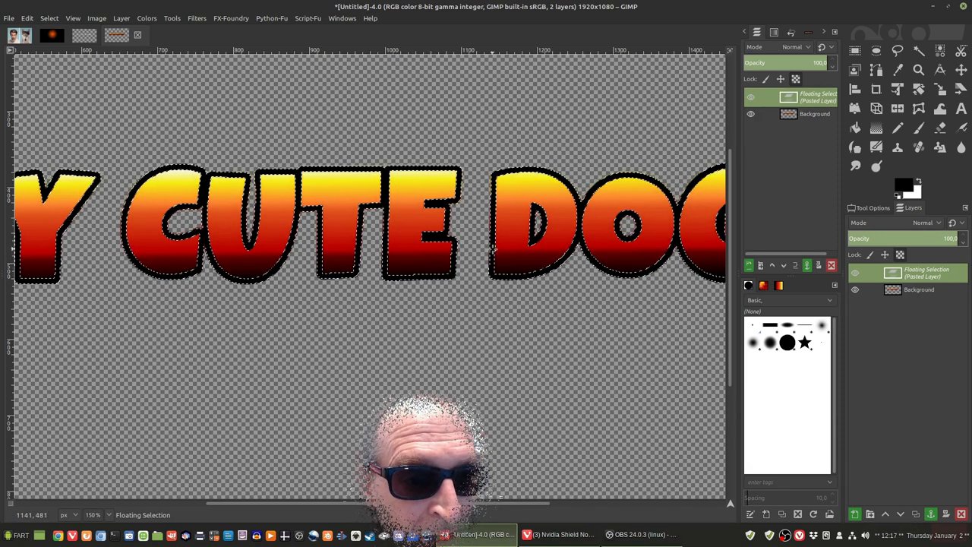
key("ctrl+shift+f")
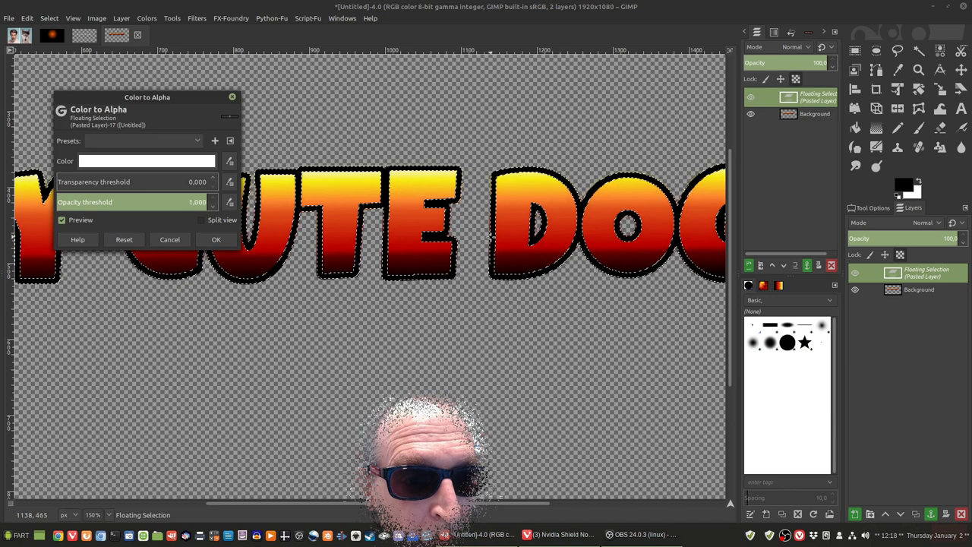
- Cancel Color to Alpha and move the floating outline exactly over the gradient letters
left_click(170, 240)
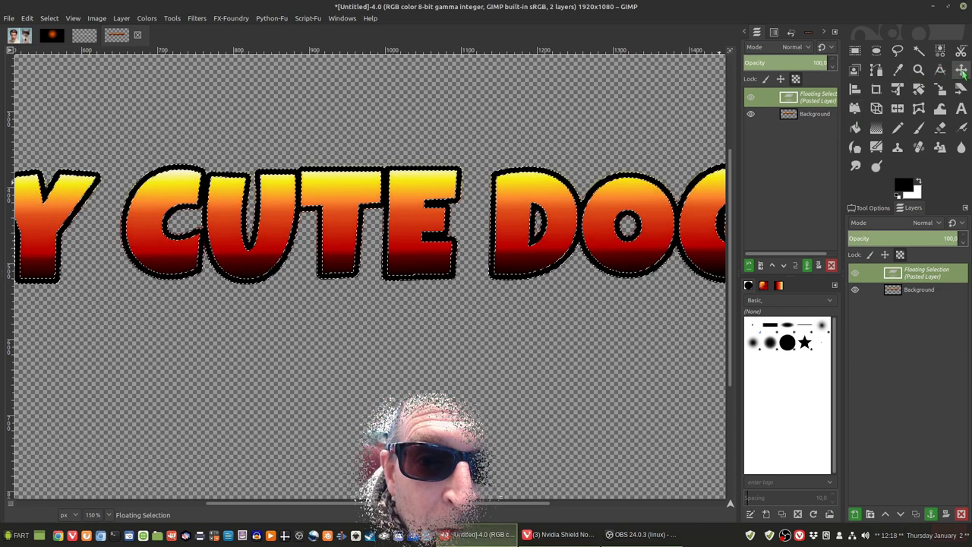
left_click(963, 71)
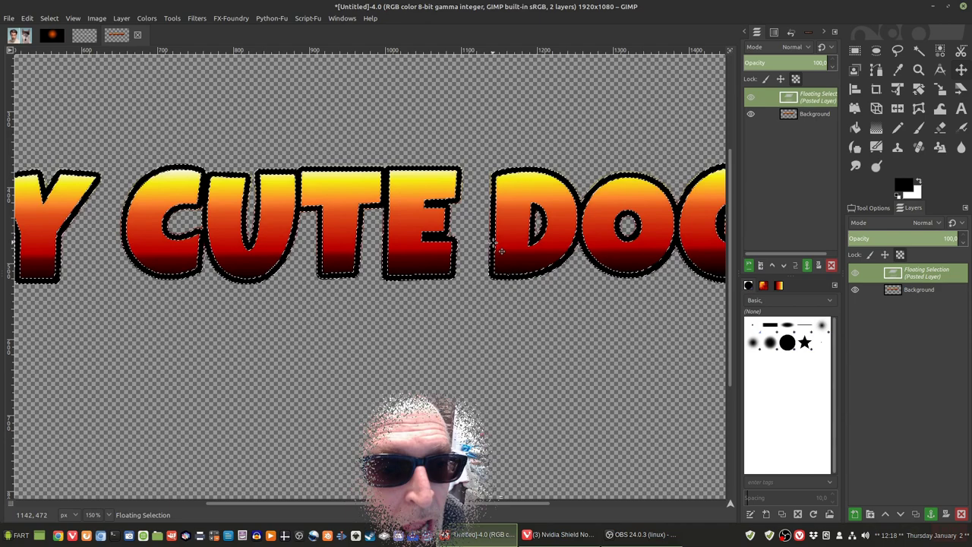
left_click_drag(497, 252, 502, 179)
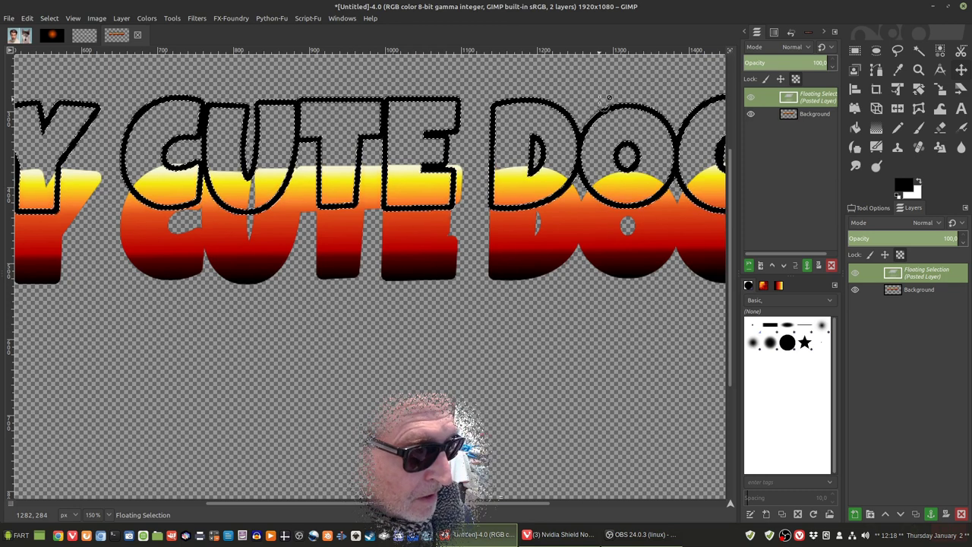
left_click_drag(608, 99, 607, 168)
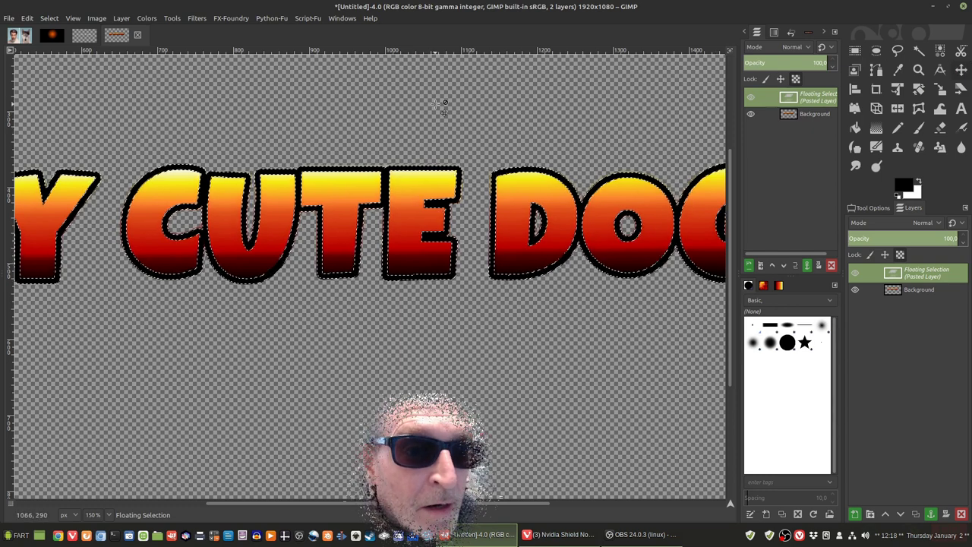
- Anchor the pasted outline into the Background layer
left_click(856, 51)
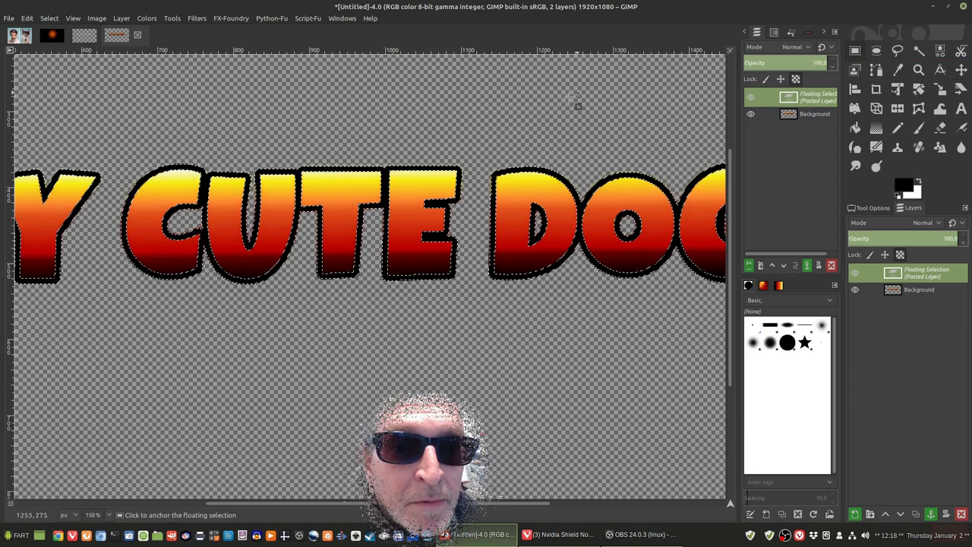
left_click(510, 136)
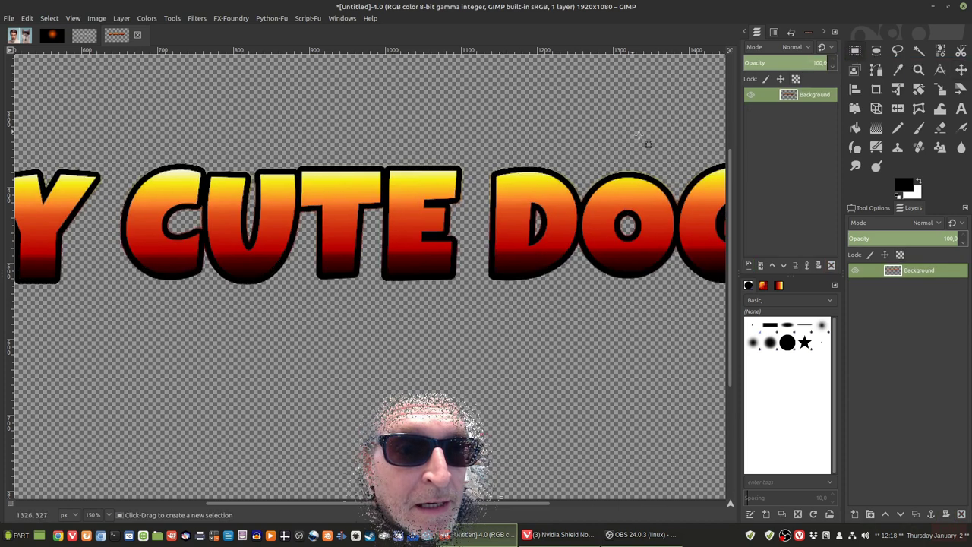
right_click(913, 277)
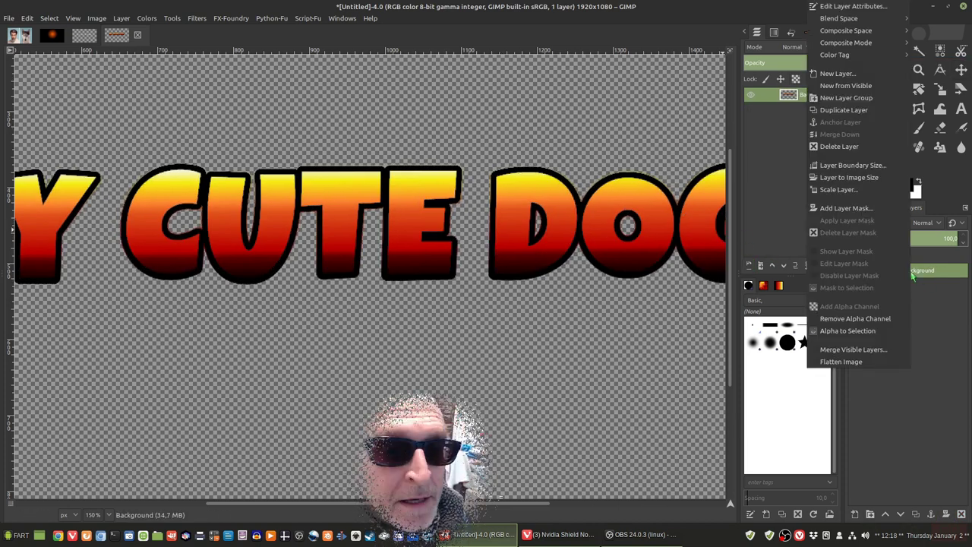
left_click(526, 97)
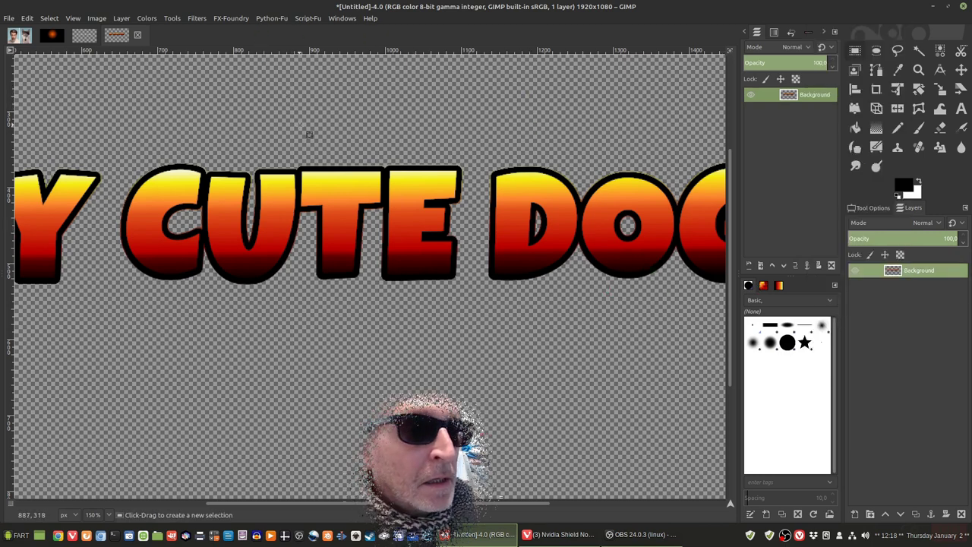
scroll(325, 128, "down", 3)
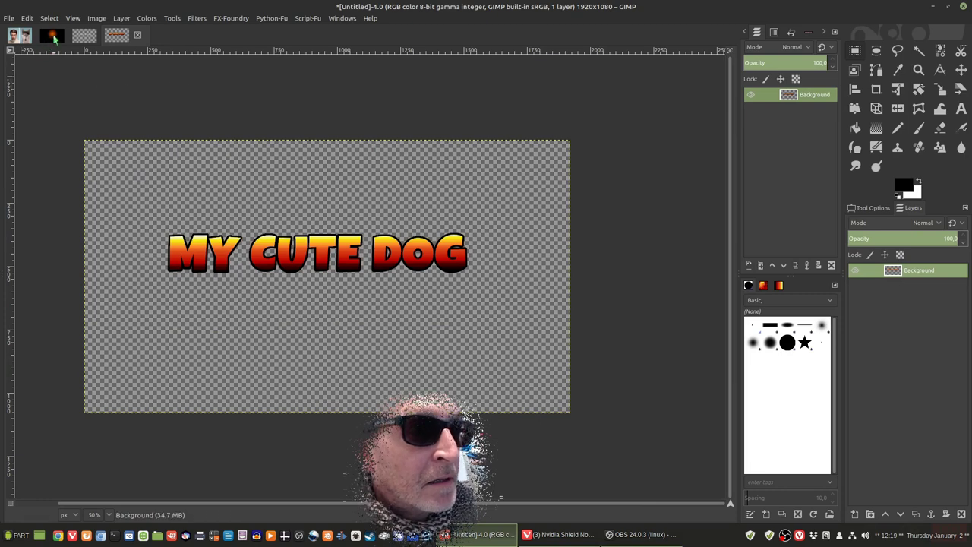
- Duplicate the man-and-husky photo and set Free Select's feather edges radius to 33
left_click(22, 38)
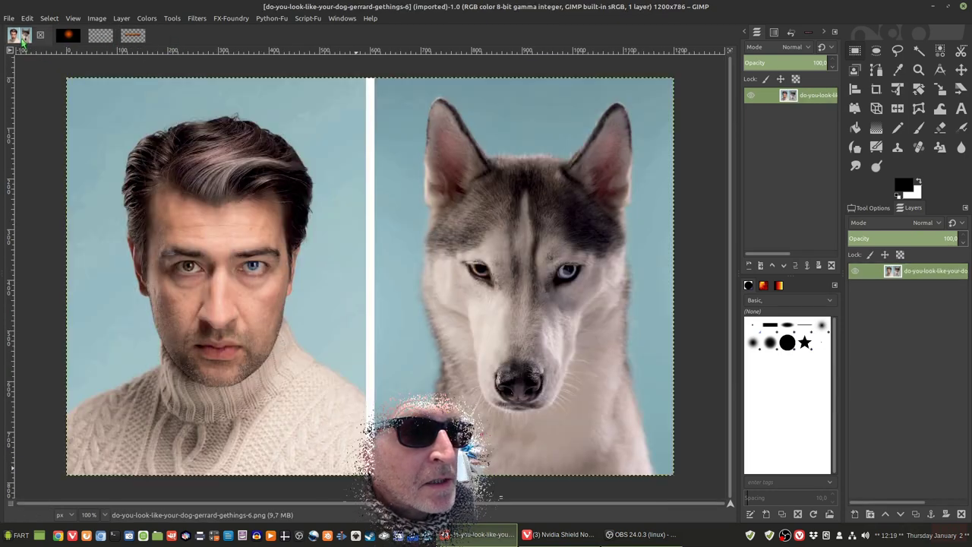
key("ctrl+d")
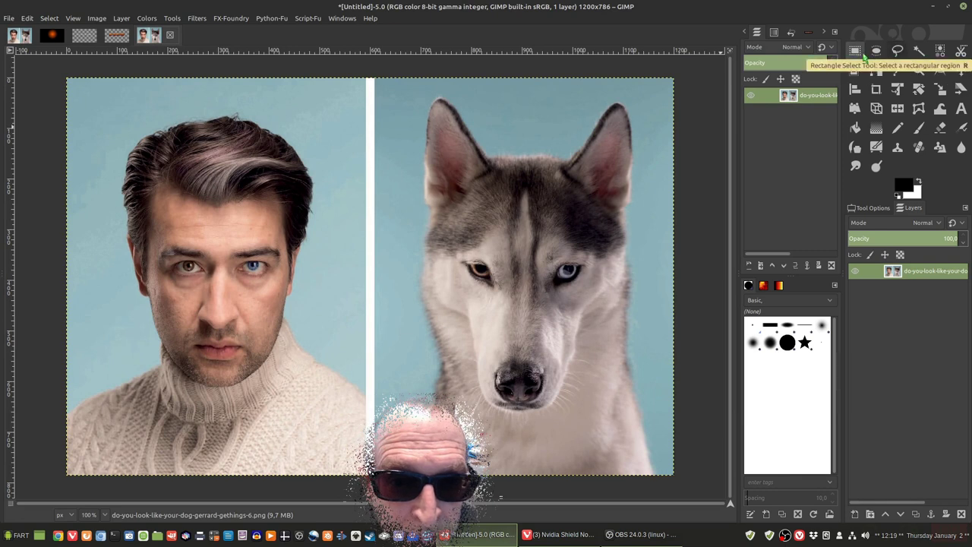
left_click(899, 52)
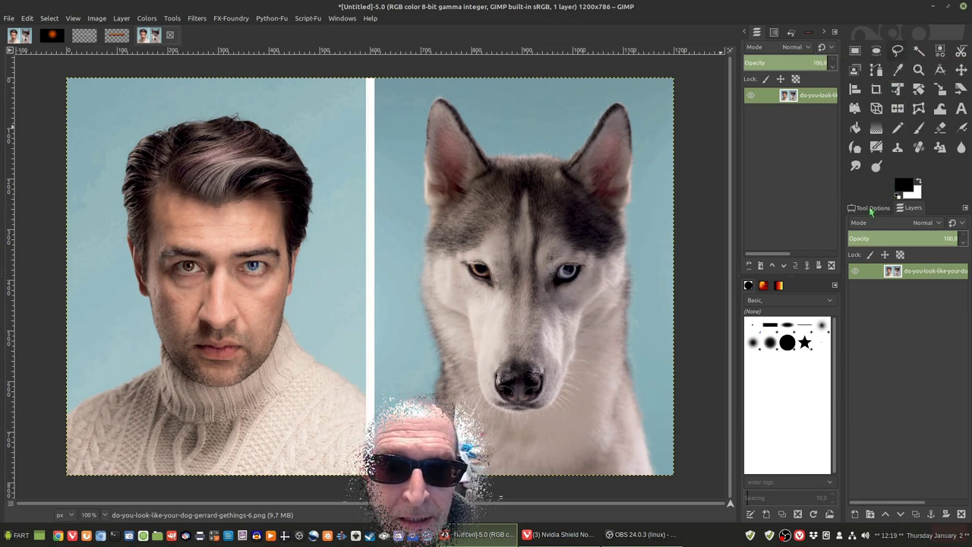
left_click(871, 212)
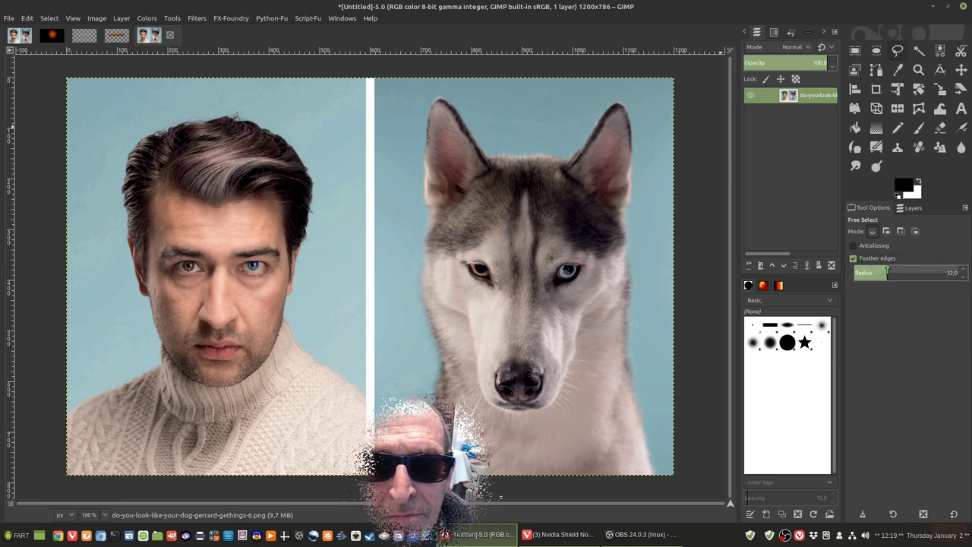
left_click_drag(887, 271, 885, 272)
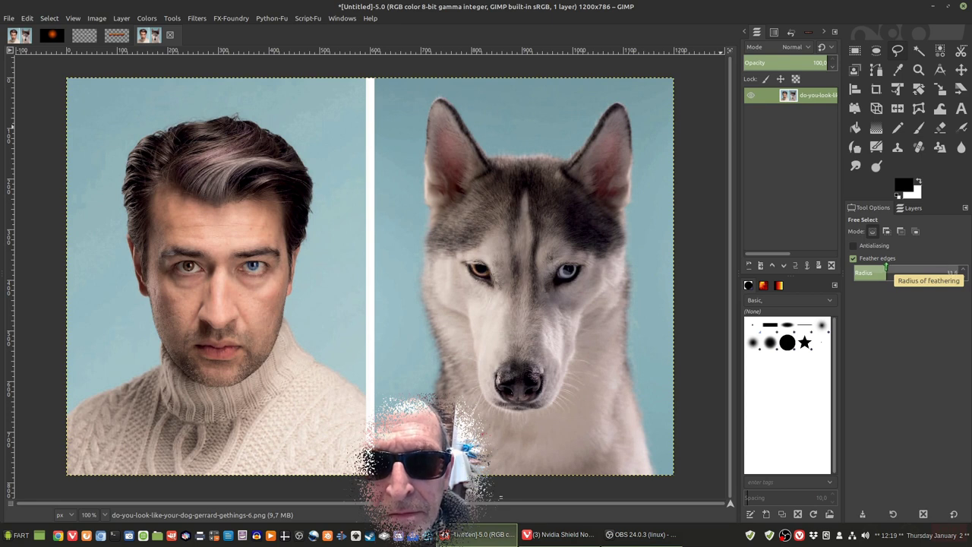
left_click_drag(884, 271, 887, 272)
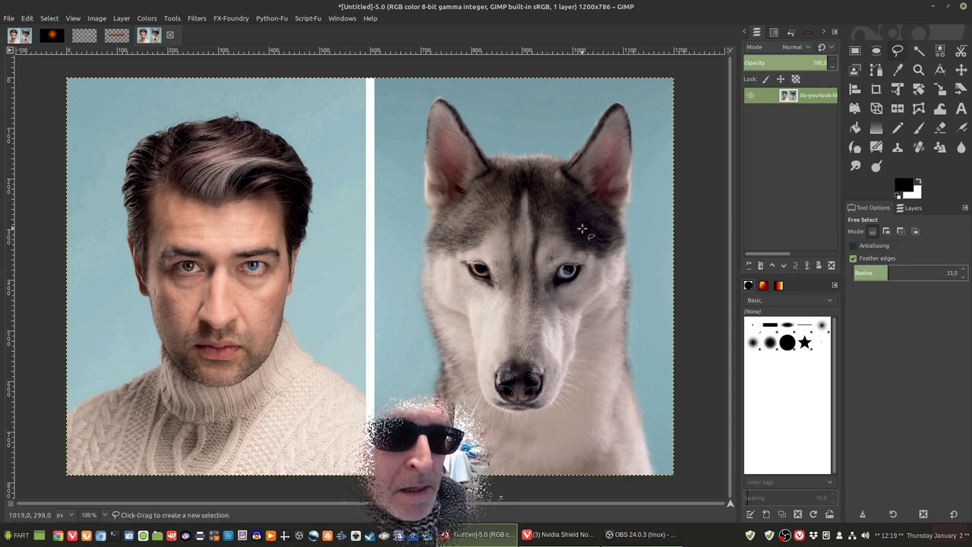
- Zoom to 300% and trace the outline from the husky's ear tip down the ear and across its head
scroll(624, 123, "up", 2)
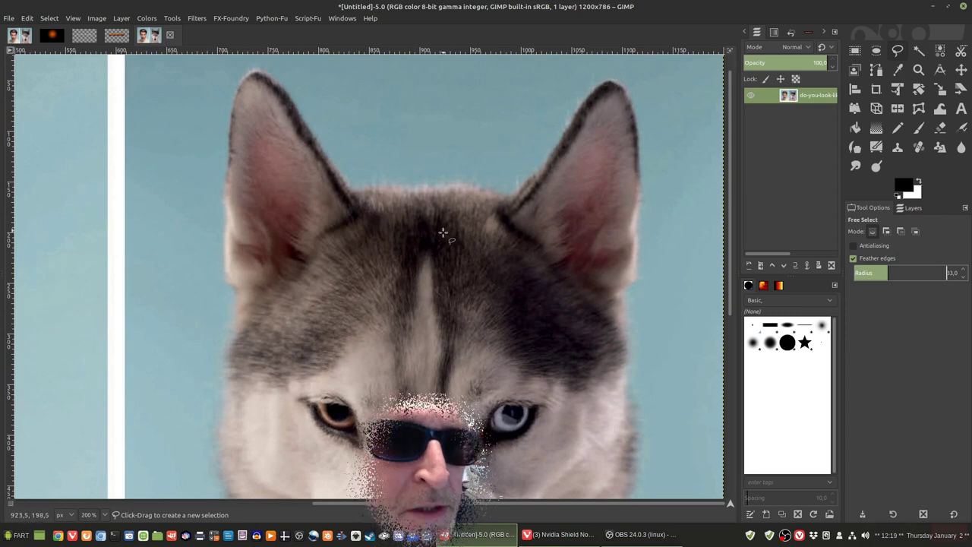
scroll(420, 292, "down", 2)
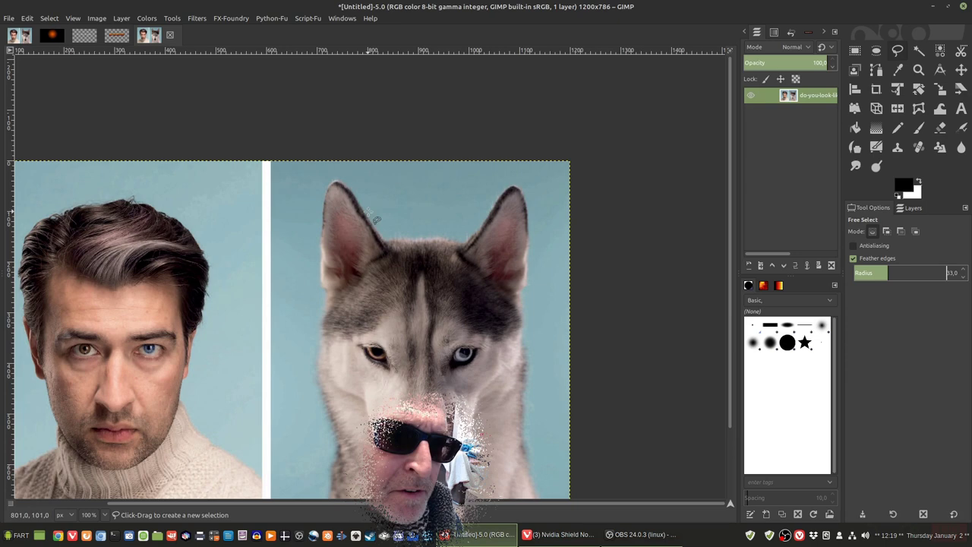
scroll(455, 372, "down", 3)
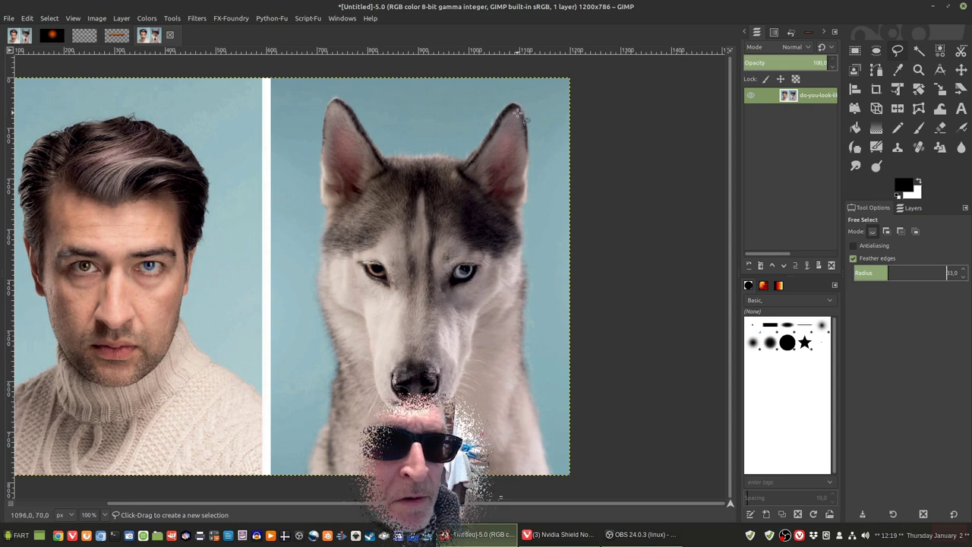
key("2")
scroll(504, 114, "up", 1)
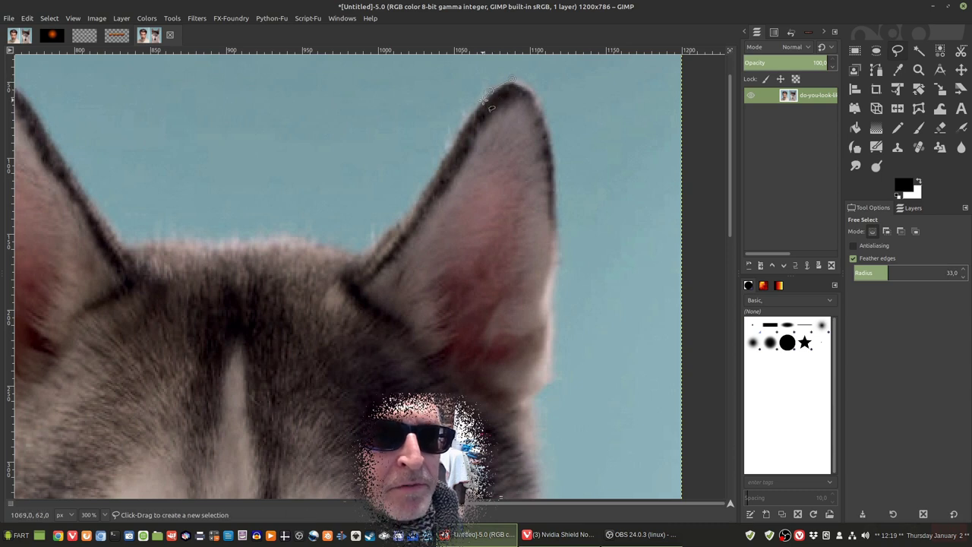
left_click(469, 119)
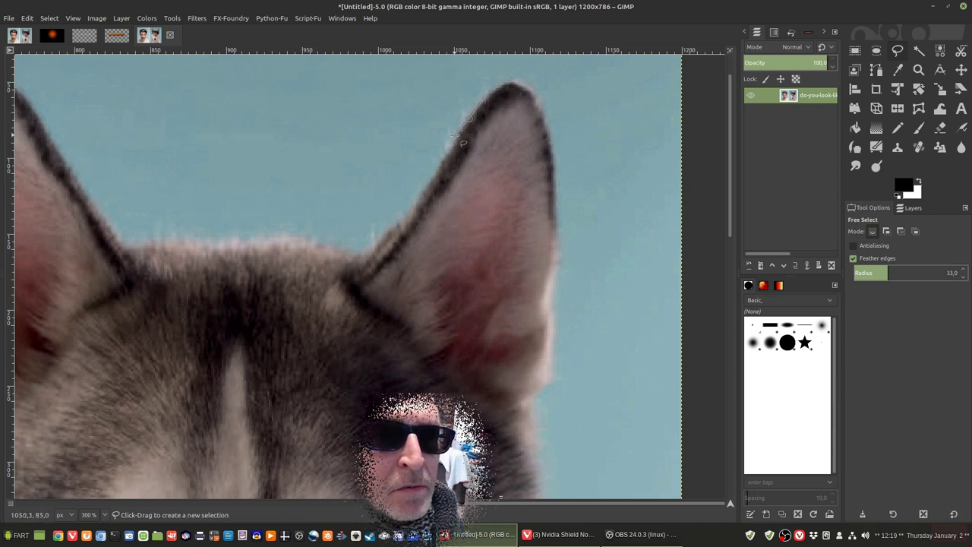
left_click_drag(442, 164, 389, 227)
mouse_move(360, 262)
left_mouse_down()
mouse_move(266, 238)
mouse_move(123, 248)
left_mouse_up()
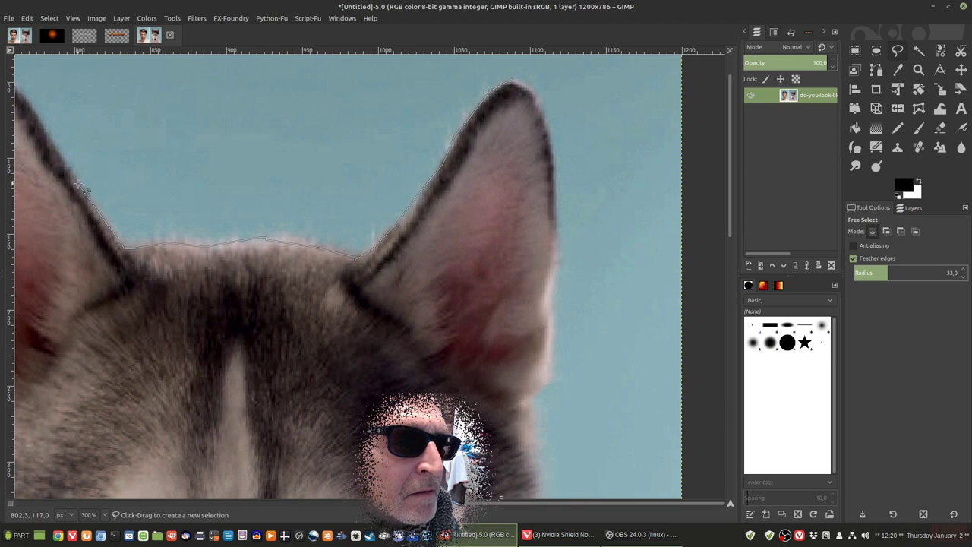
scroll(52, 136, "up", 2)
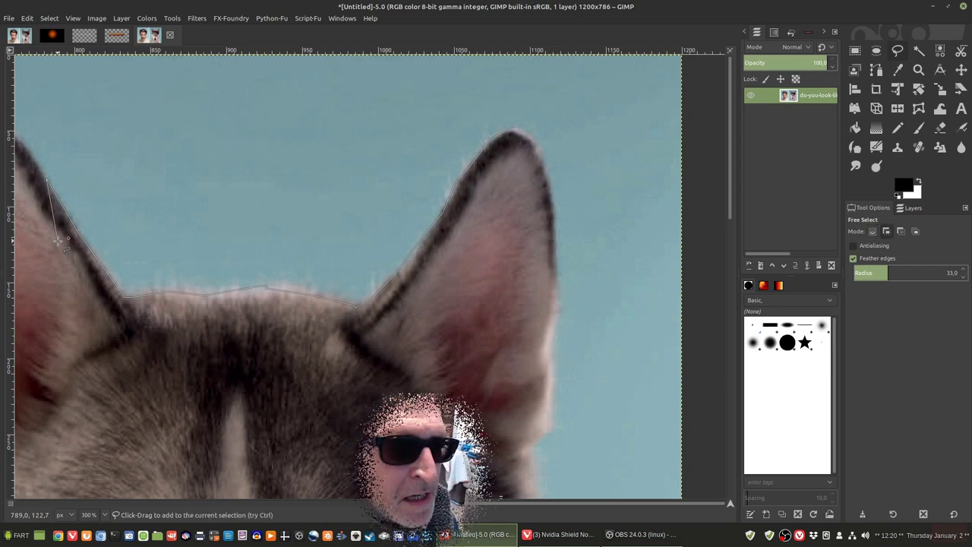
scroll(65, 239, "left", 6)
scroll(185, 179, "right", 5)
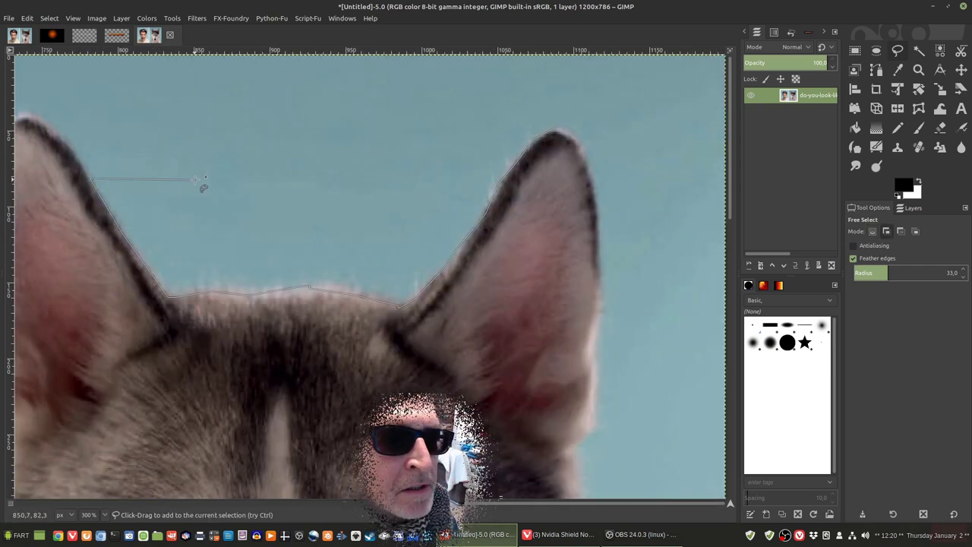
scroll(189, 184, "left", 20)
scroll(228, 180, "right", 15)
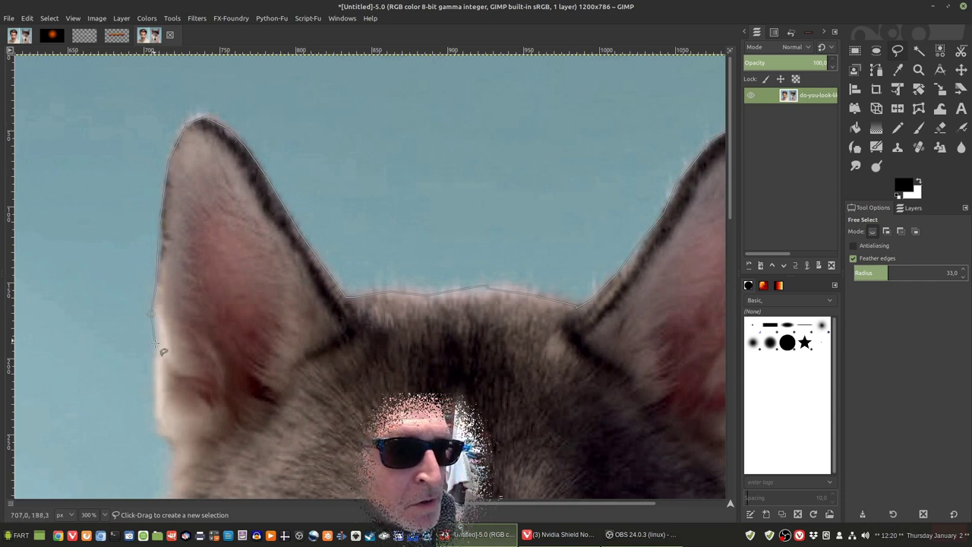
- Continue the outline down the ear, along the husky's side and across its bottom edge
left_click(164, 437)
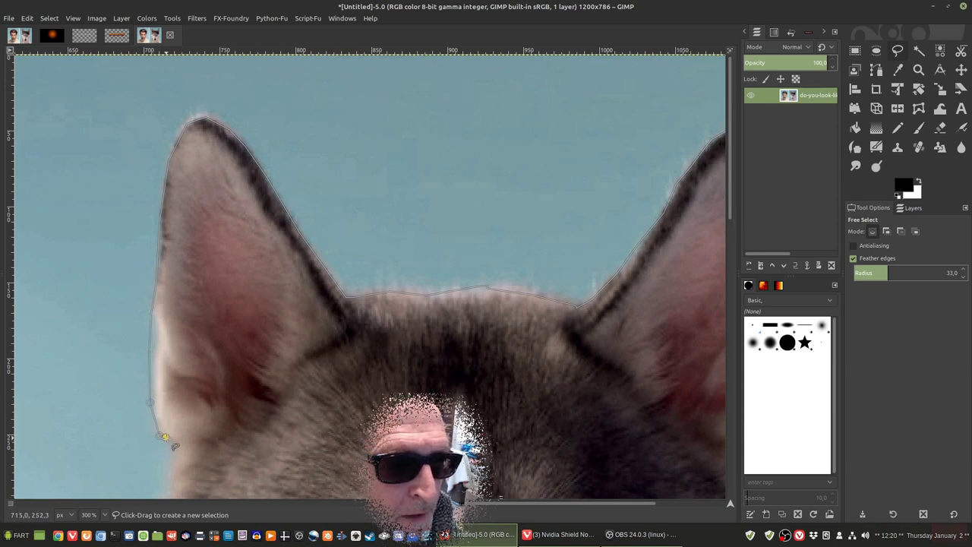
scroll(167, 436, "down", 10)
scroll(152, 416, "down", 3)
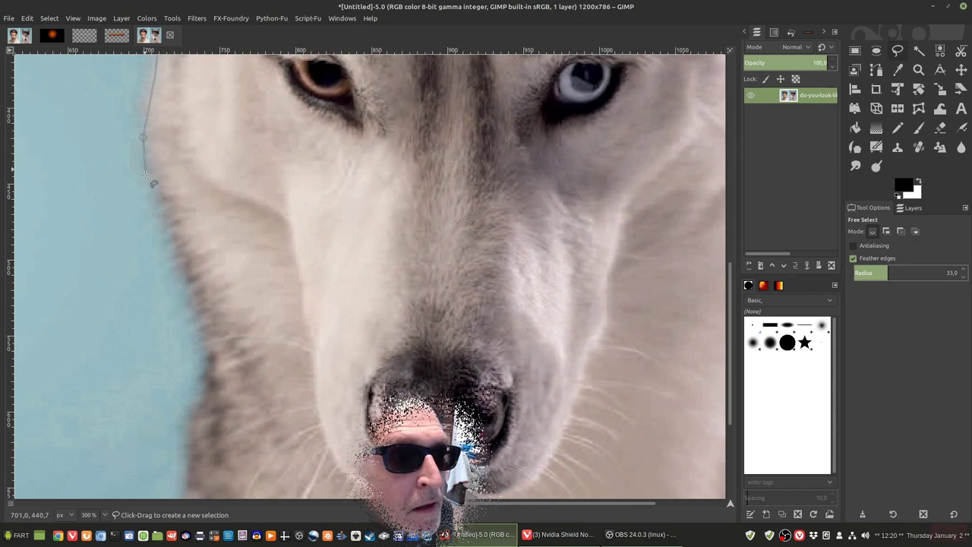
scroll(192, 266, "down", 4)
left_click(196, 259)
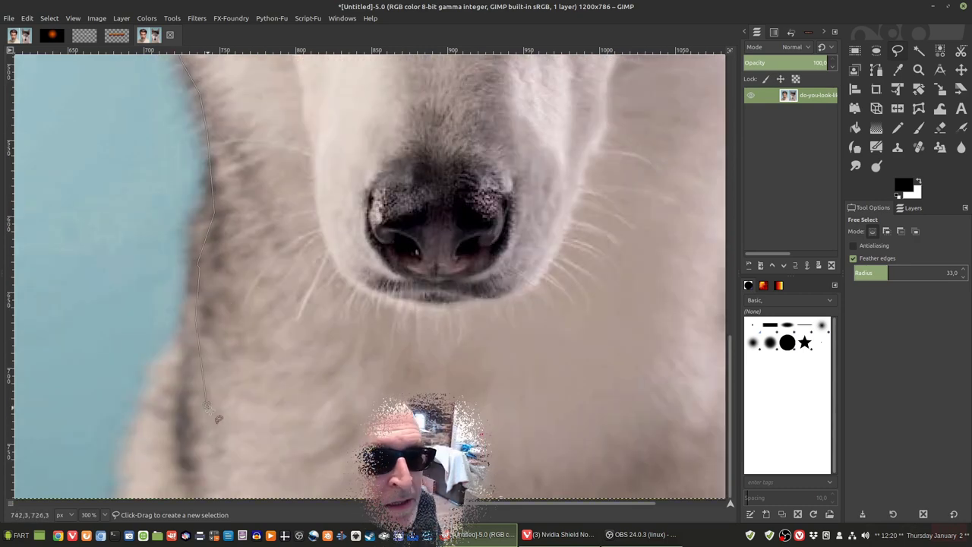
left_click(206, 403)
left_click(315, 459)
left_click(569, 460)
scroll(582, 406, "right", 4)
left_click(555, 346)
- Trace up the husky's right-side fur and second ear to its tip
scroll(598, 228, "up", 7)
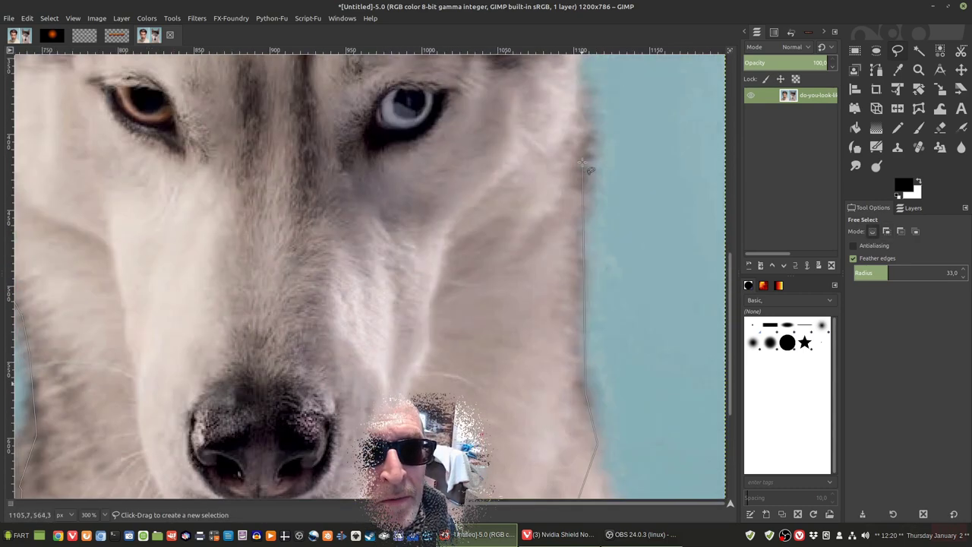
scroll(584, 236, "up", 7)
left_click_drag(579, 248, 567, 145)
scroll(567, 146, "up", 5)
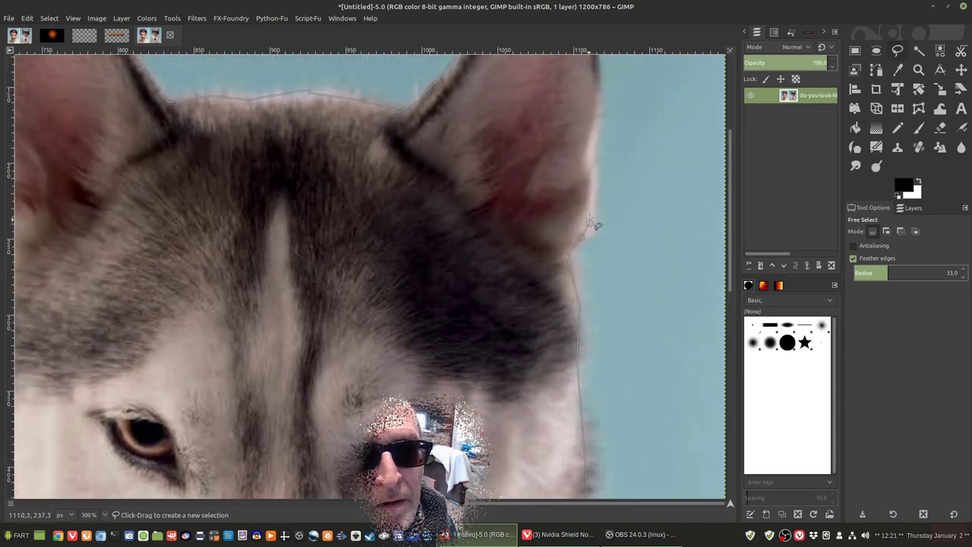
scroll(593, 228, "up", 9)
mouse_move(600, 260)
left_mouse_down()
mouse_move(610, 239)
mouse_move(595, 174)
mouse_move(575, 146)
mouse_move(588, 148)
mouse_move(575, 140)
left_mouse_up()
scroll(579, 143, "up", 4)
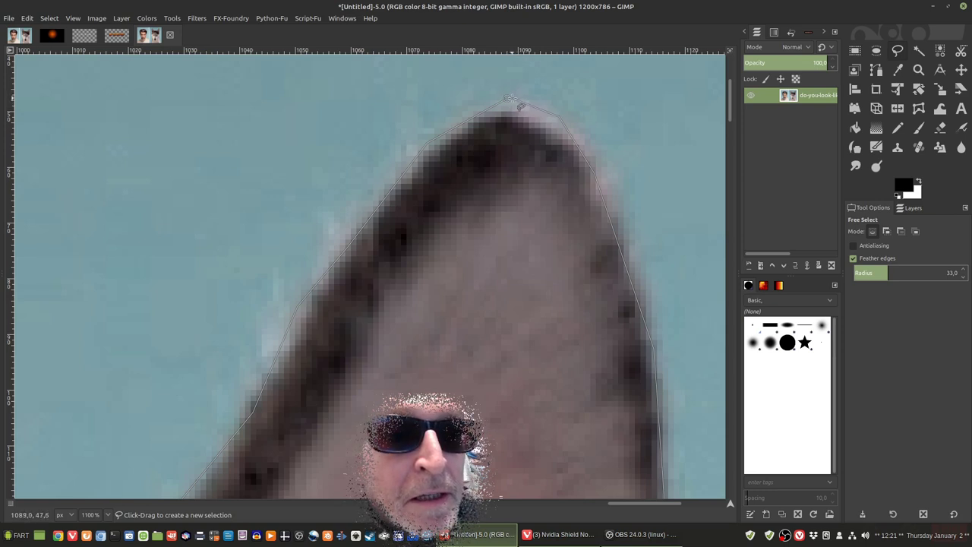
- Close the husky selection, copy it, and paste it as a new 500×783 image
left_click(507, 99)
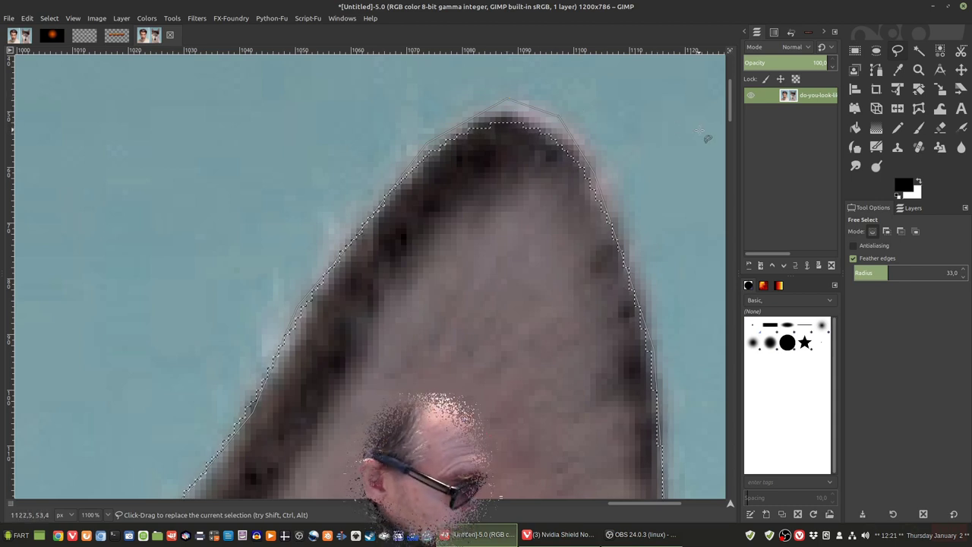
key("ctrl+c")
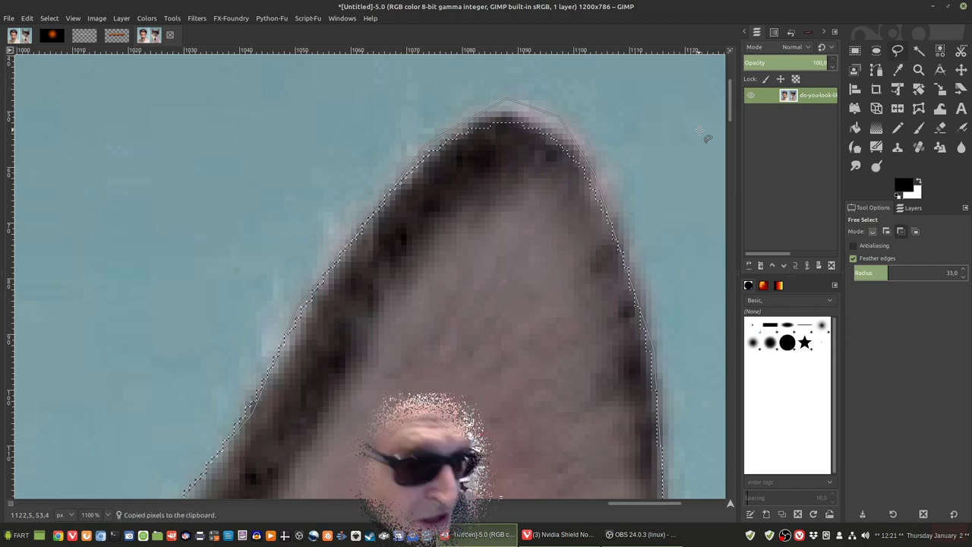
scroll(684, 278, "down", 4)
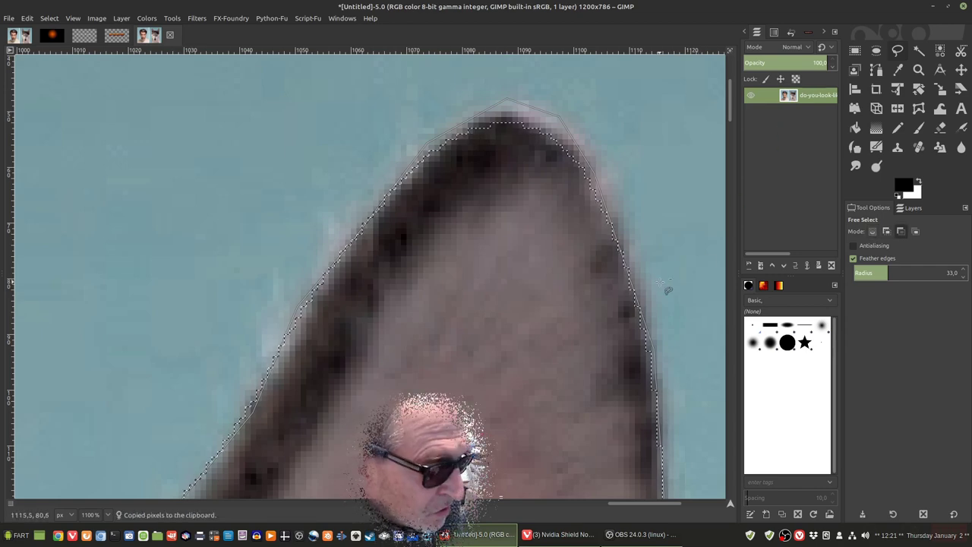
scroll(641, 319, "down", 3)
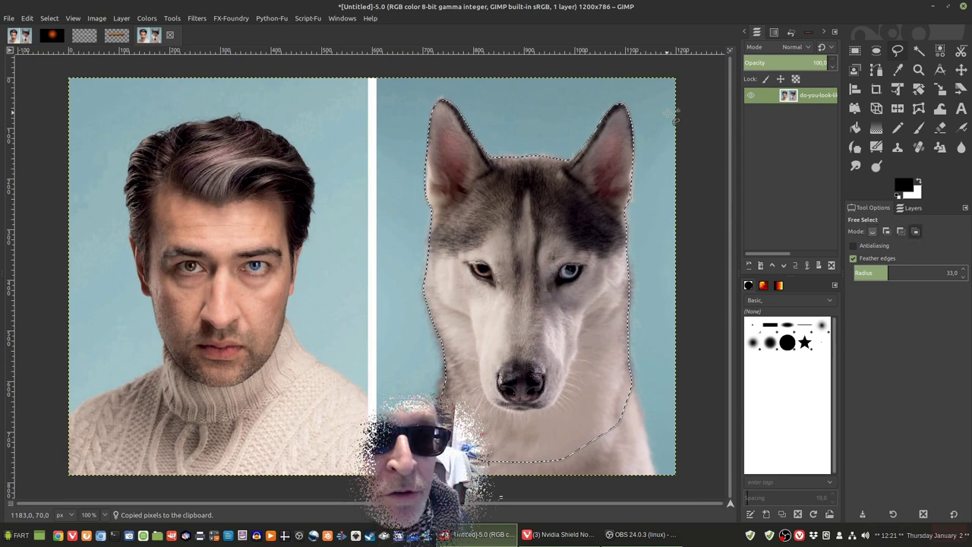
key("ctrl+shift+v")
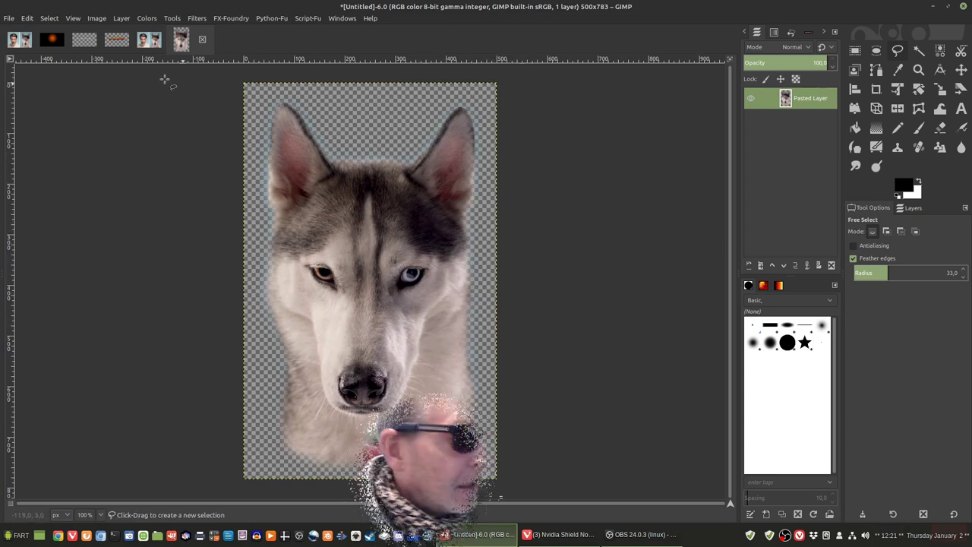
- Return to the husky cutout image and show its Layers panel with the single Pasted Layer
left_click(54, 38)
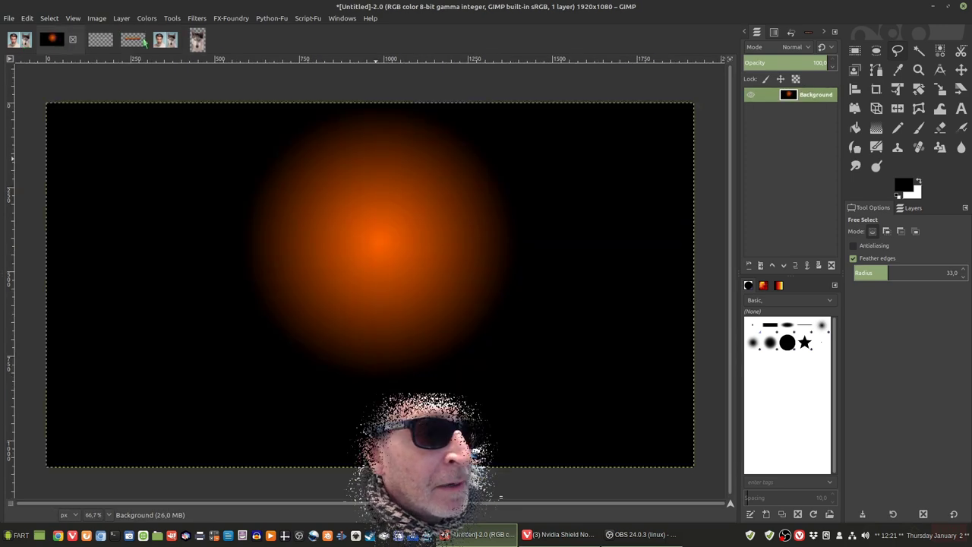
left_click(198, 40)
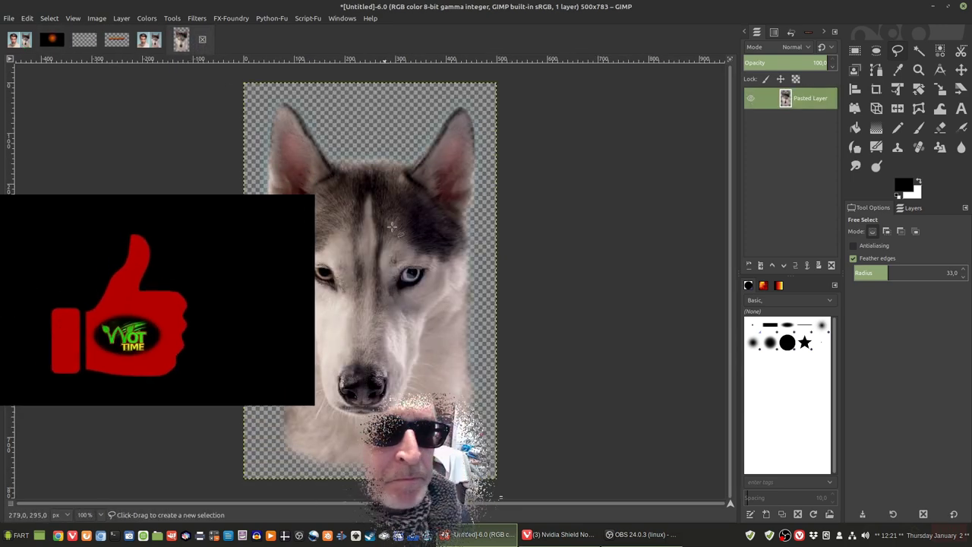
left_click(908, 210)
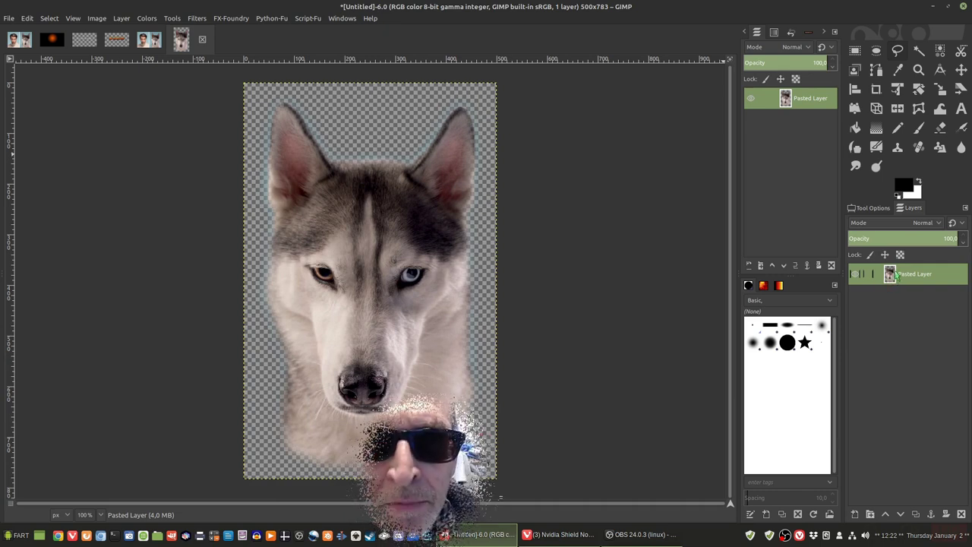
- Select the husky's shape with Alpha to Selection and add a new transparent layer above it
right_click(896, 275)
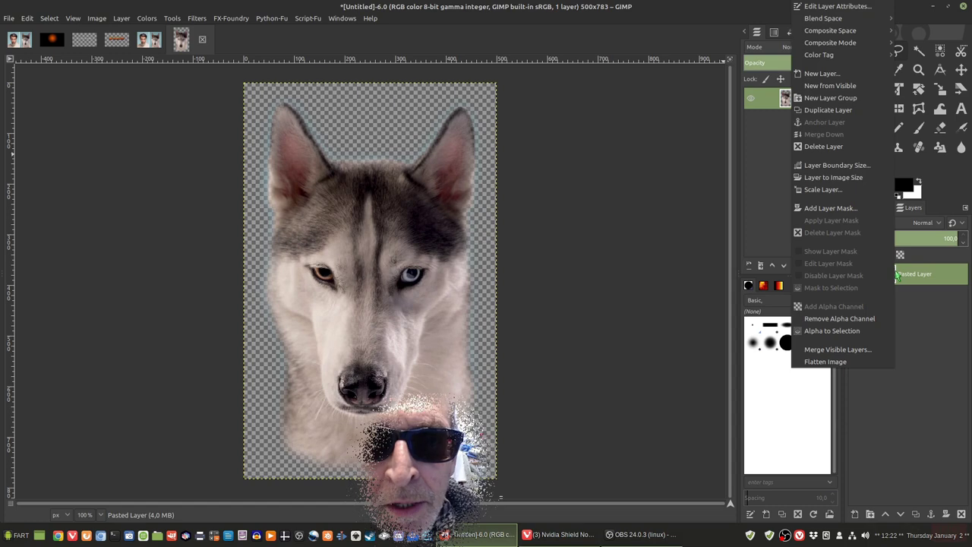
left_click(832, 332)
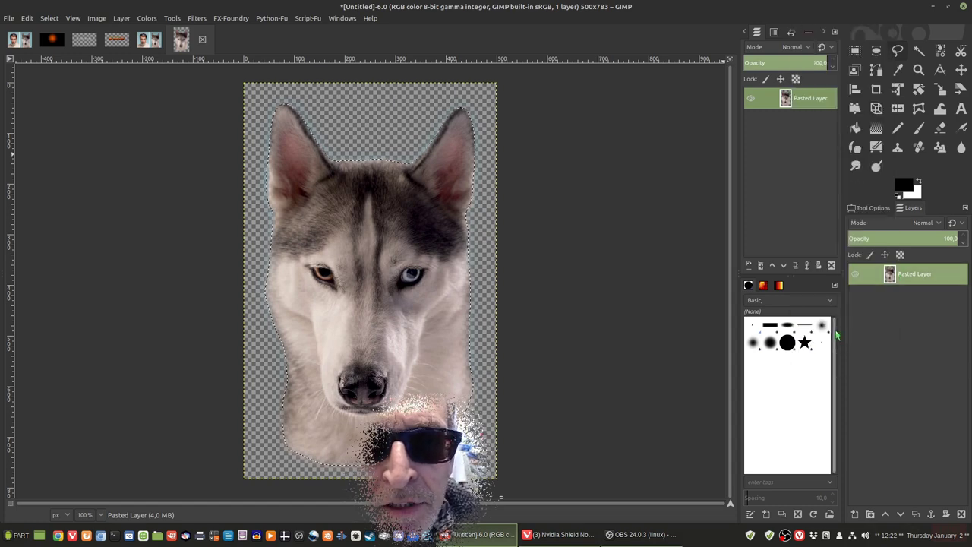
left_click(859, 516)
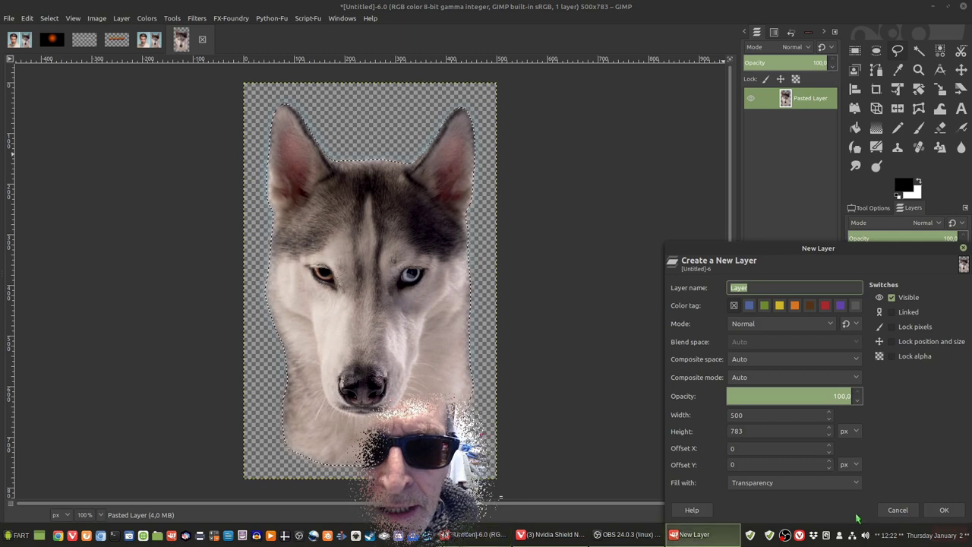
left_click(945, 511)
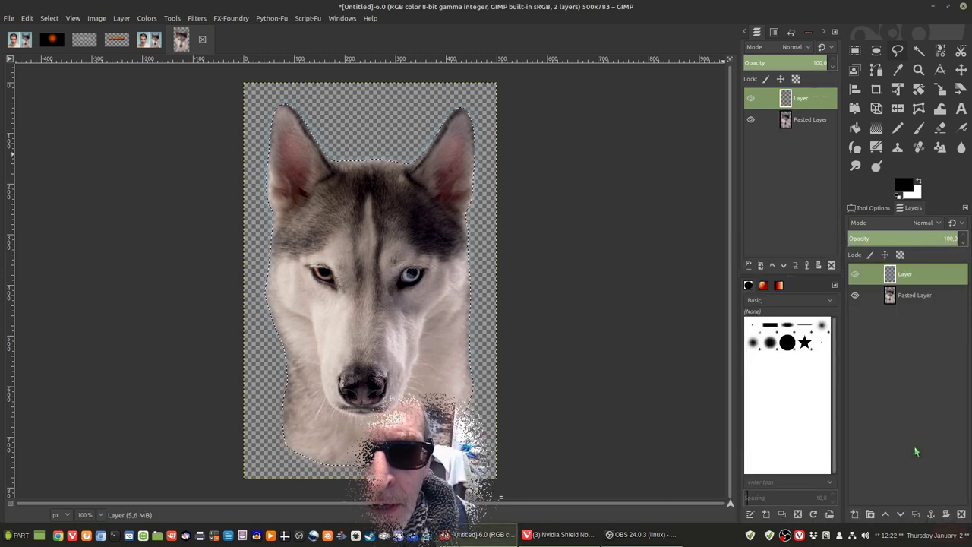
- Grow the husky selection outward by 15 px
left_click(50, 17)
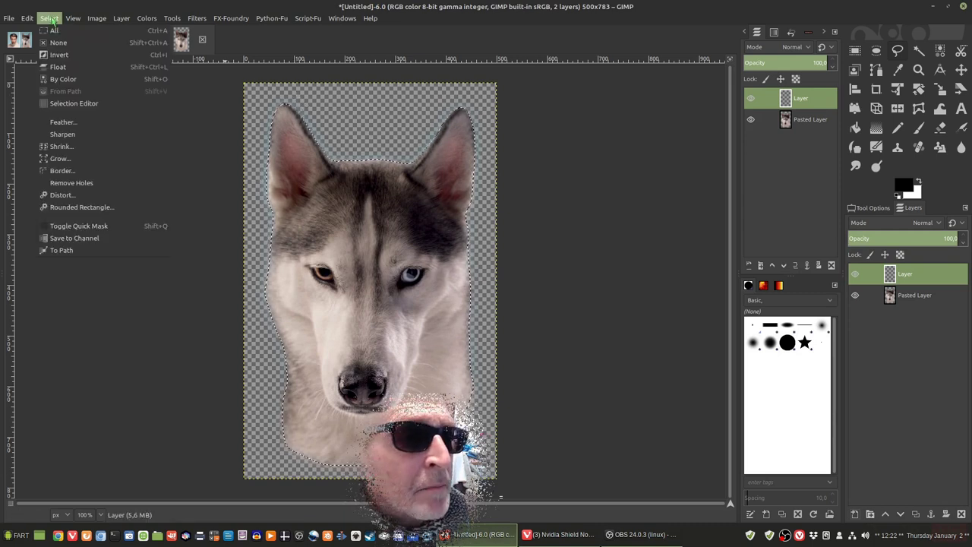
left_click(65, 159)
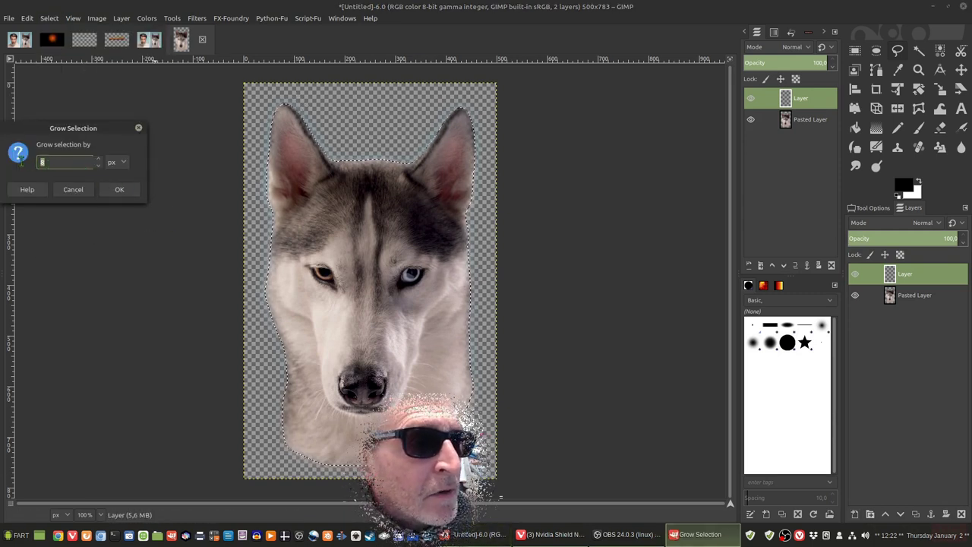
type("15")
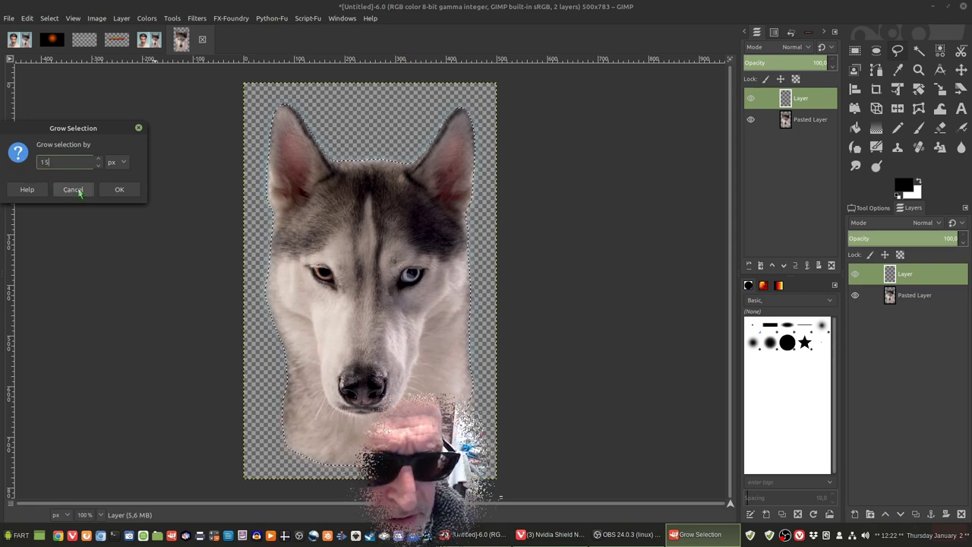
left_click(120, 189)
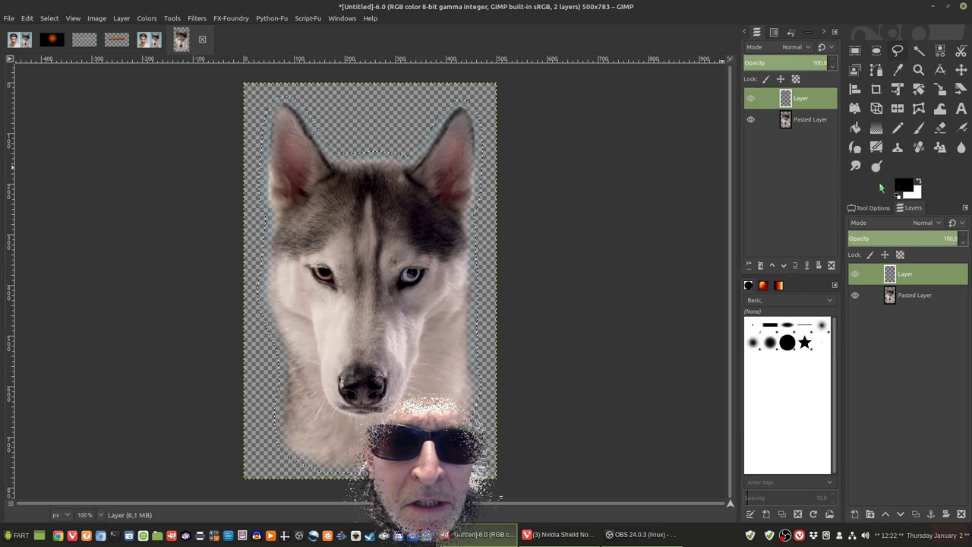
- Bucket-fill the grown selection black on the new layer, move the husky above it, and merge down
left_click(856, 129)
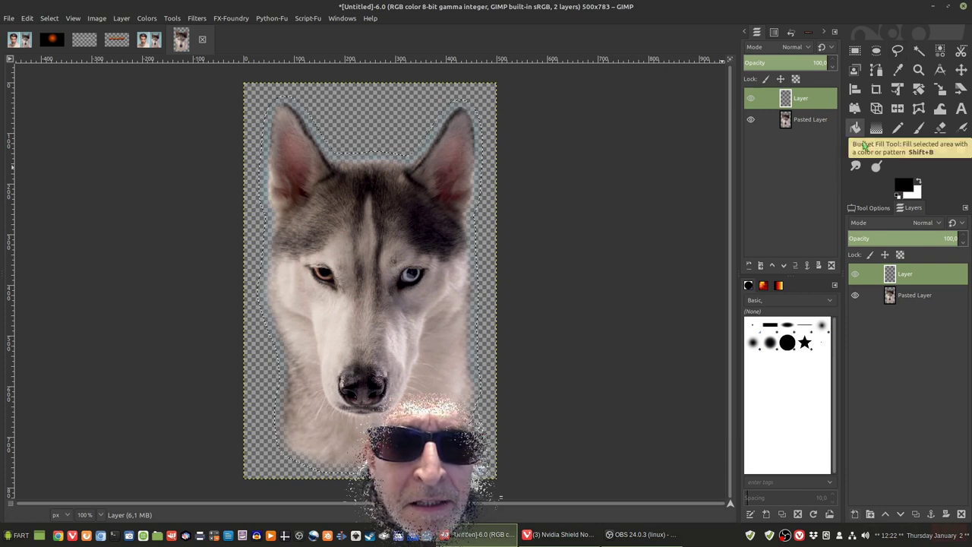
left_click(412, 162)
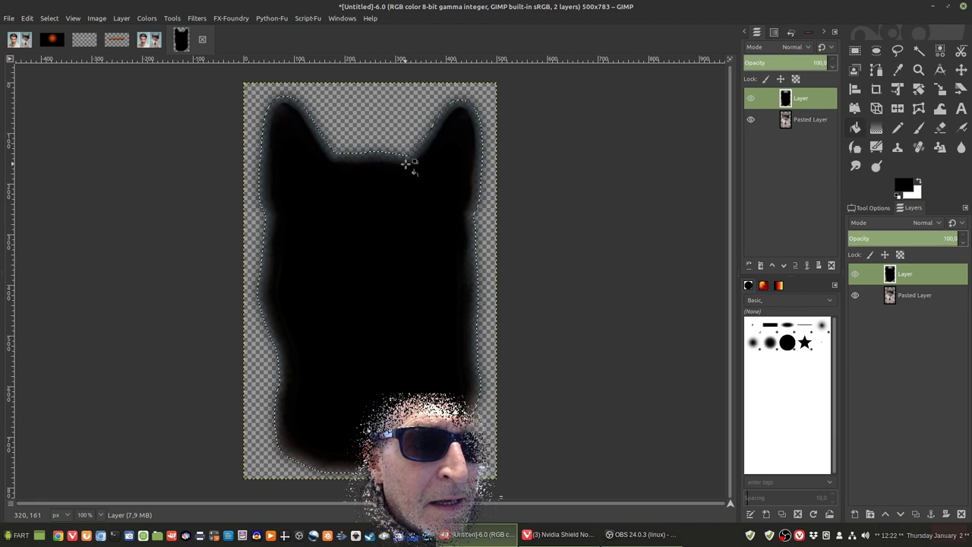
left_click_drag(910, 301, 905, 273)
right_click(903, 279)
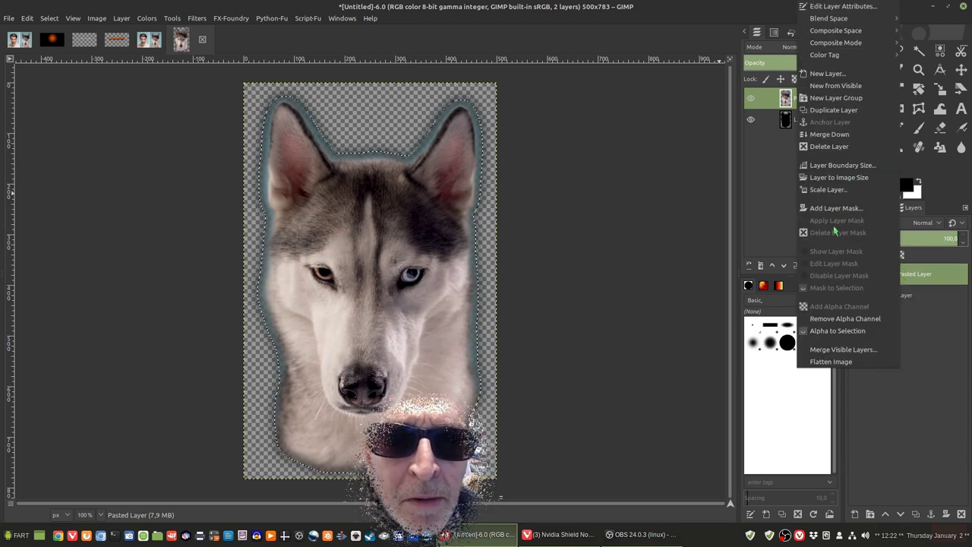
left_click(831, 136)
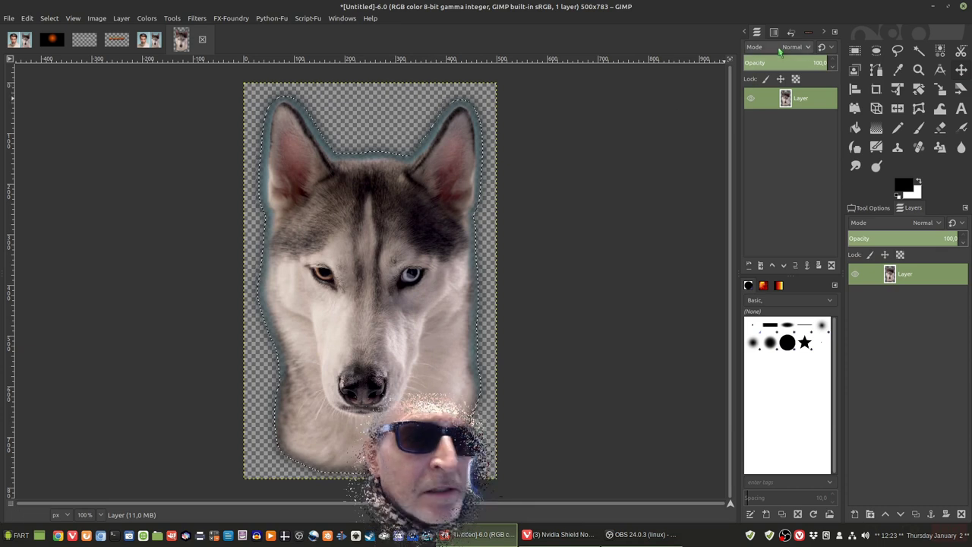
- Clear the selection and copy the merged outlined husky layer
left_click(856, 52)
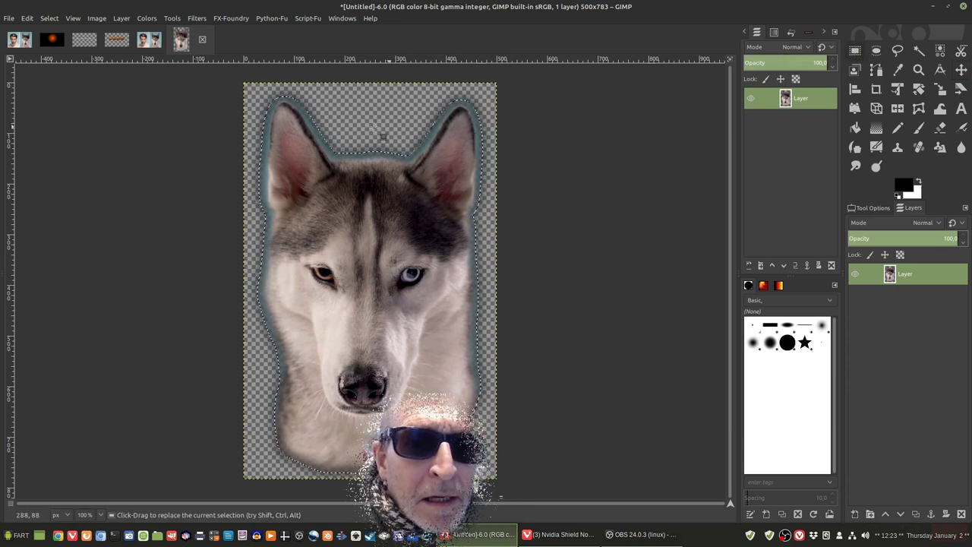
left_click(380, 135)
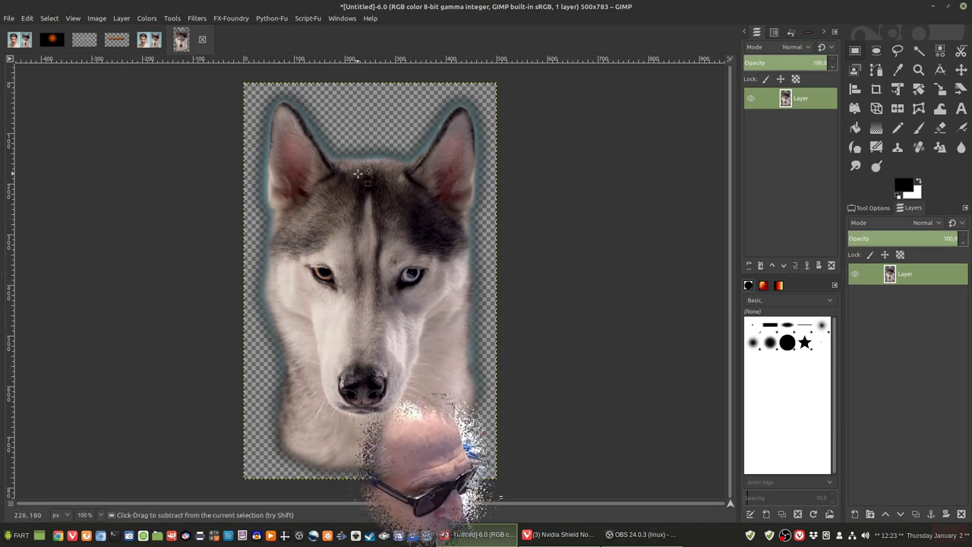
key("ctrl+c")
- Duplicate the orange glow image and paste the husky onto the copy
left_click(51, 39)
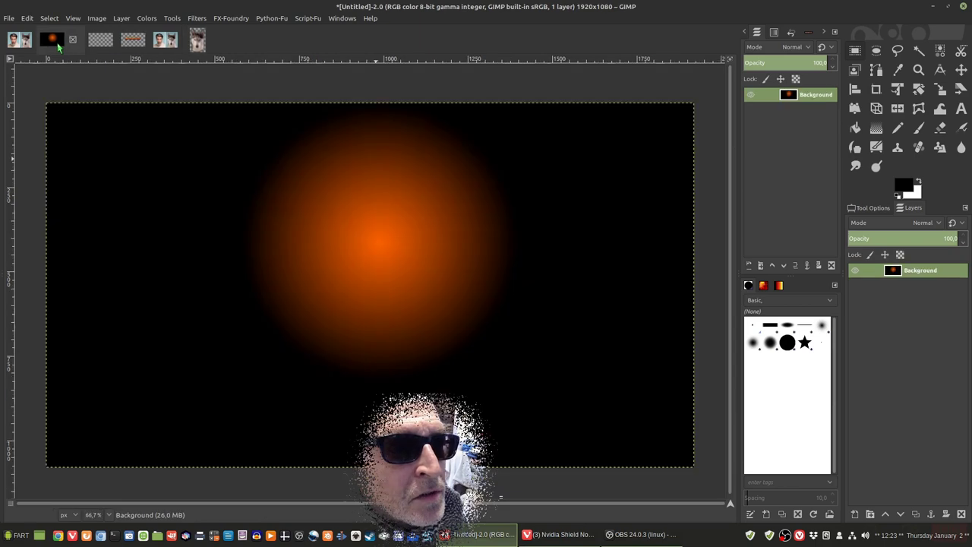
key("ctrl+shift+v")
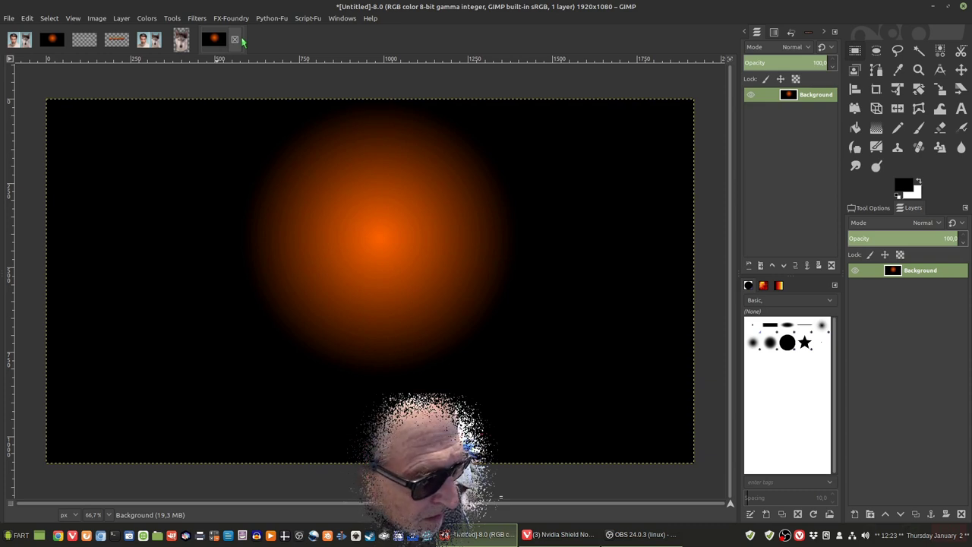
key("ctrl+v")
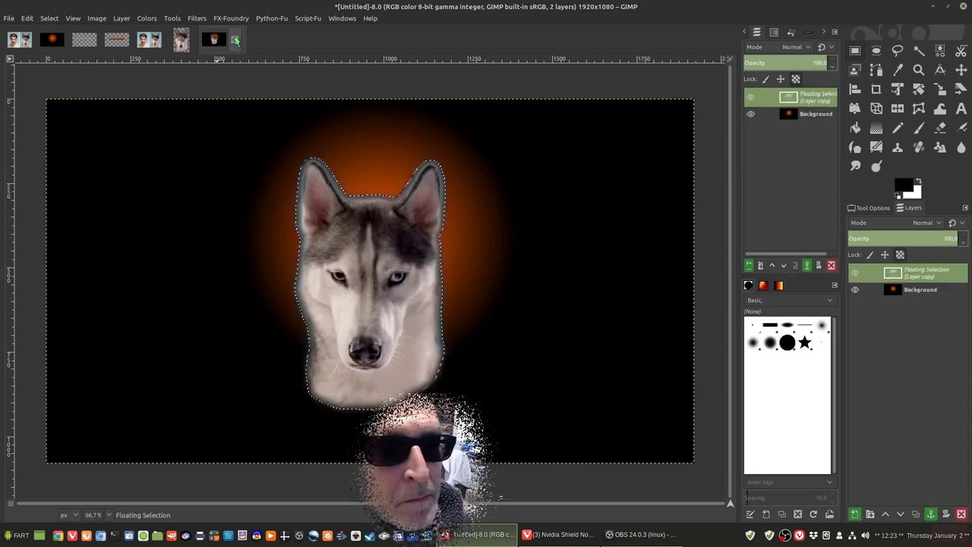
- Scale the pasted husky layer to 120% width, with percent as the unit
left_click(121, 21)
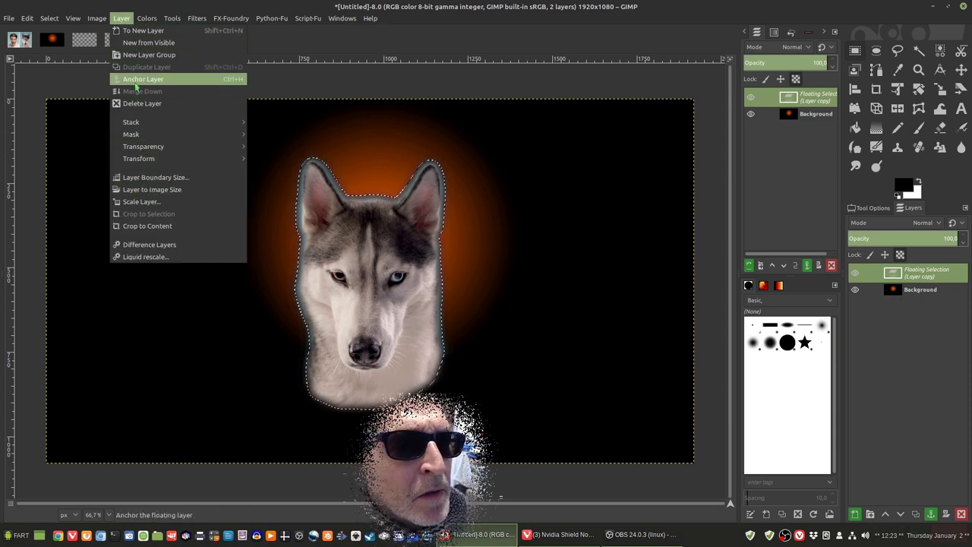
left_click(145, 204)
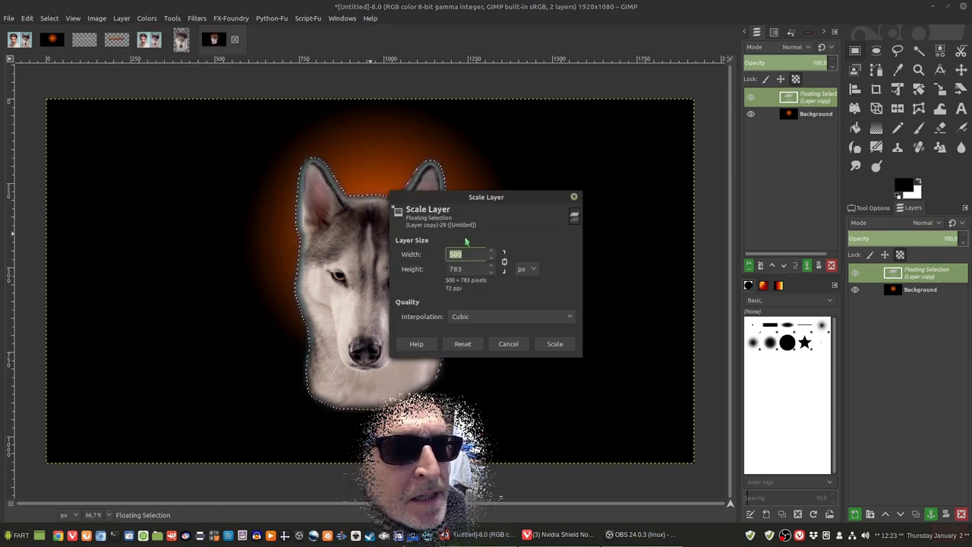
left_click(524, 272)
left_click(527, 283)
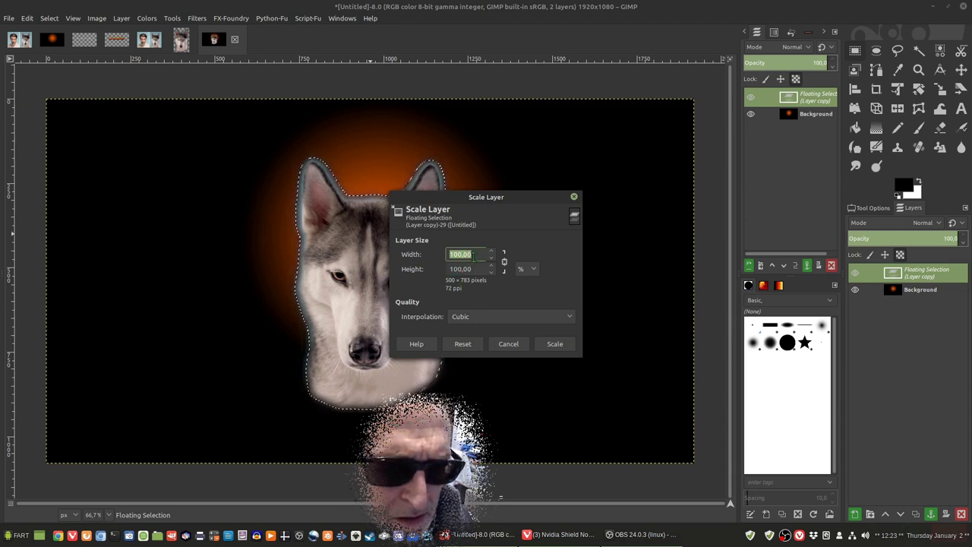
type("120")
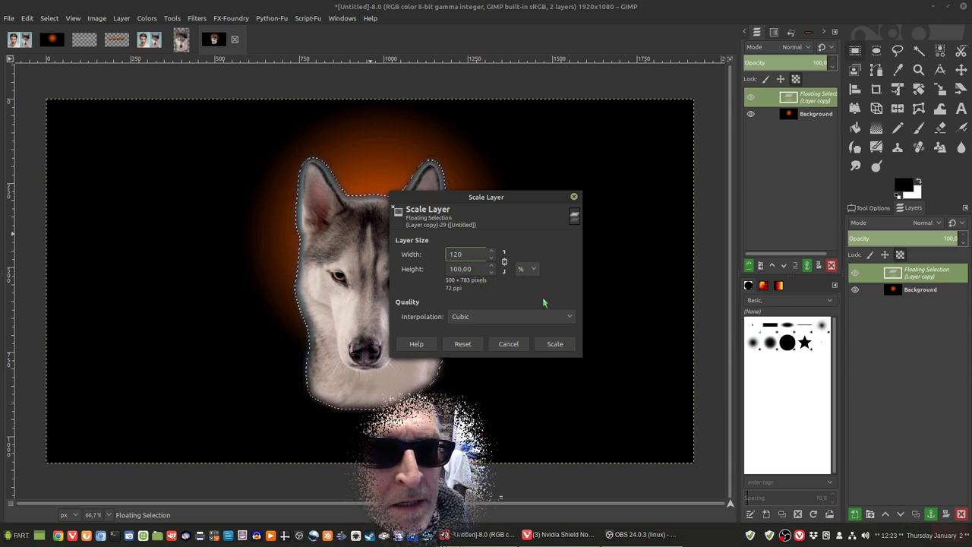
left_click(467, 270)
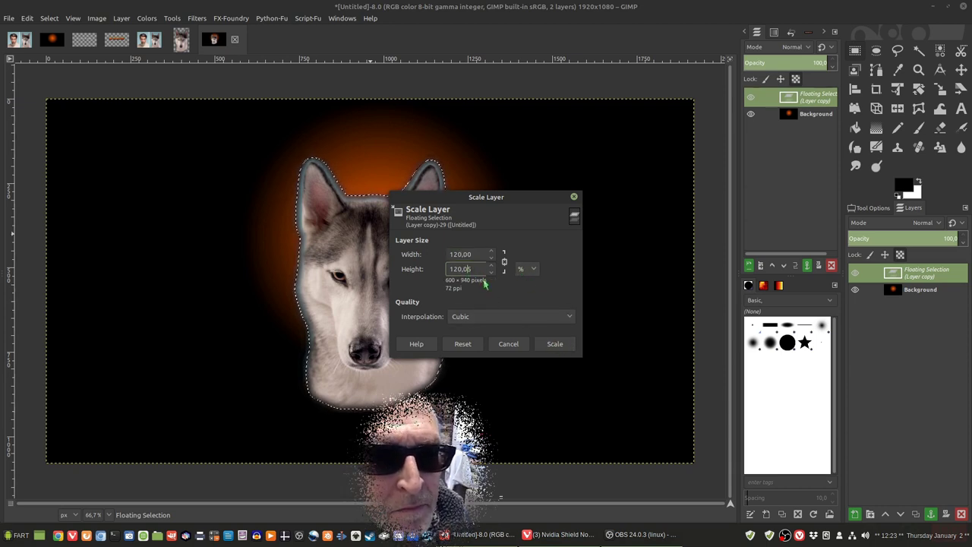
left_click(556, 345)
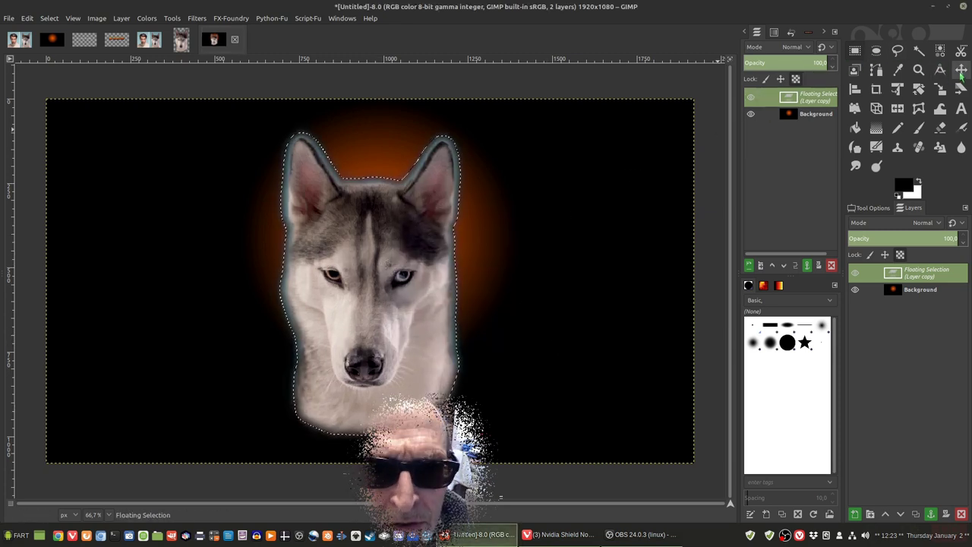
- Move the husky slightly up and right, then anchor it into the background
left_click(962, 69)
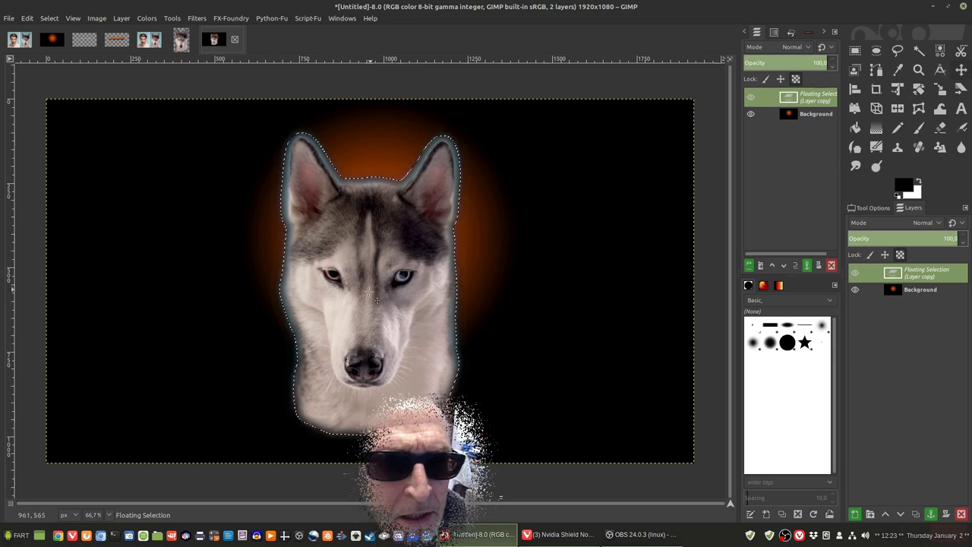
left_click_drag(372, 307, 386, 283)
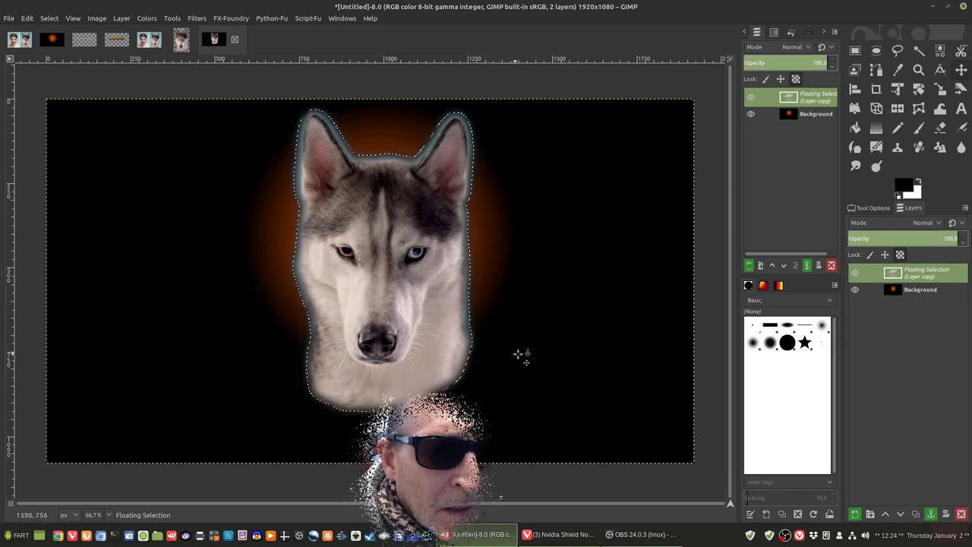
key("ctrl+h")
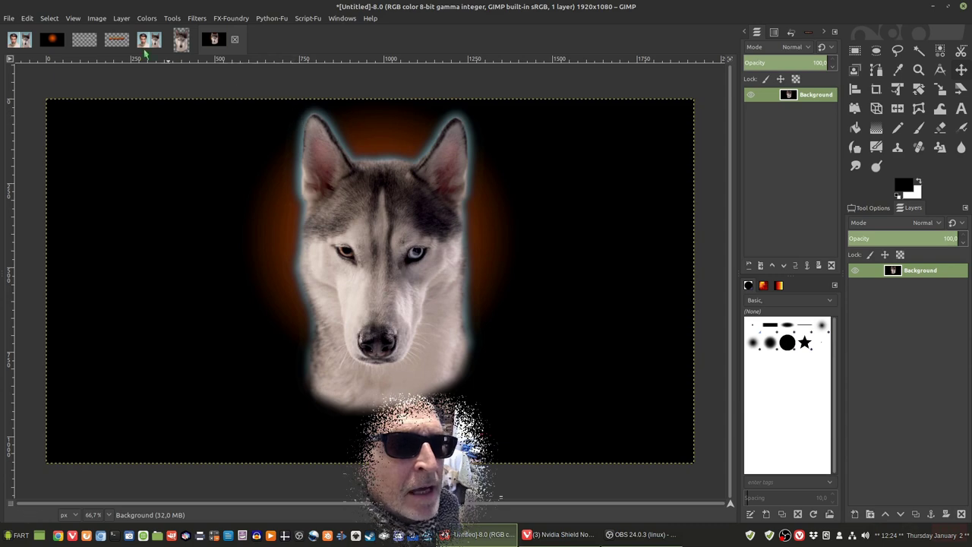
- Crop the MY CUTE DOG image to its 1185×162 content, copy it, and go back to the husky image
left_click(115, 42)
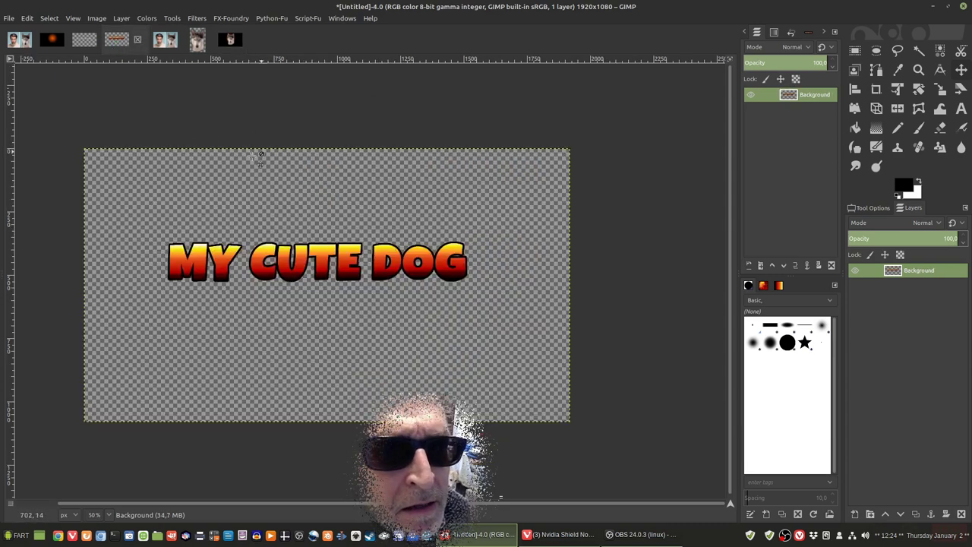
left_click(96, 18)
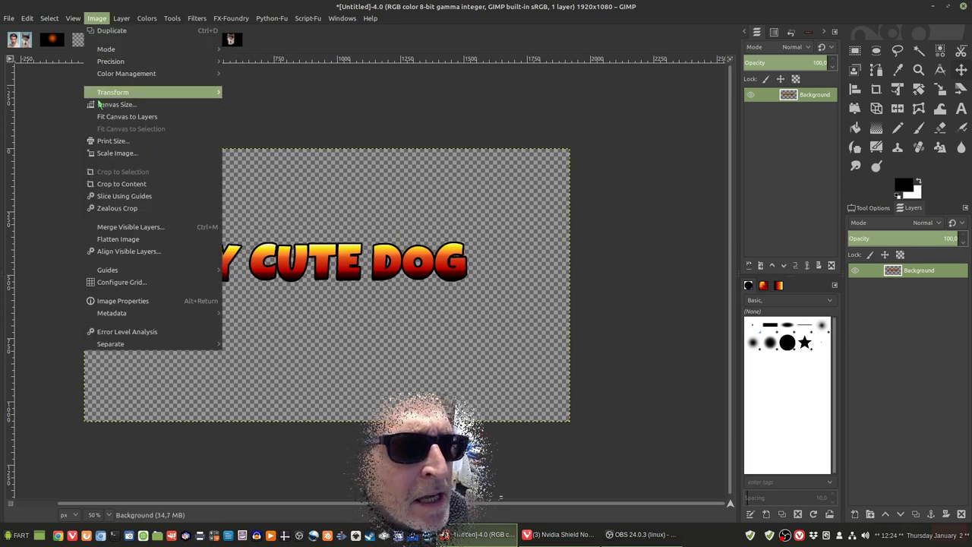
left_click(121, 189)
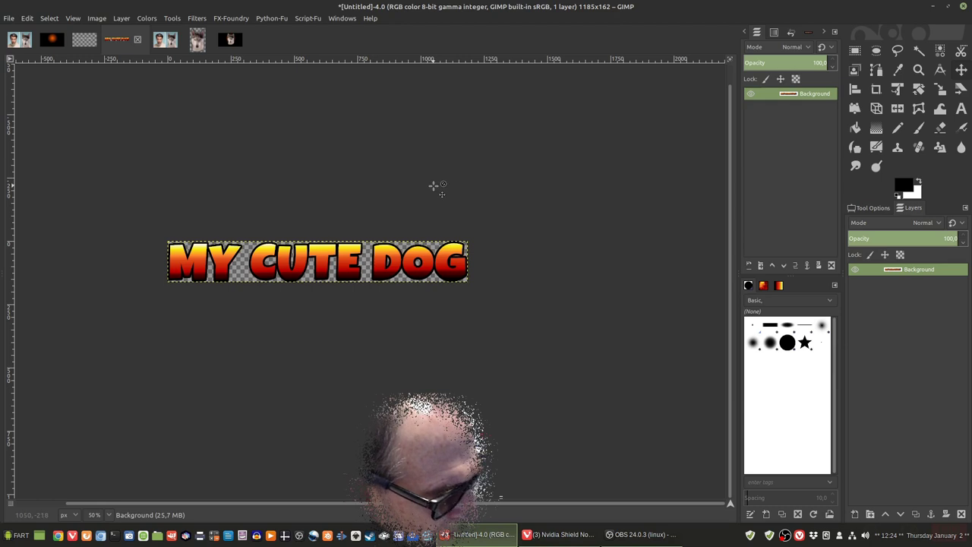
key("ctrl+c")
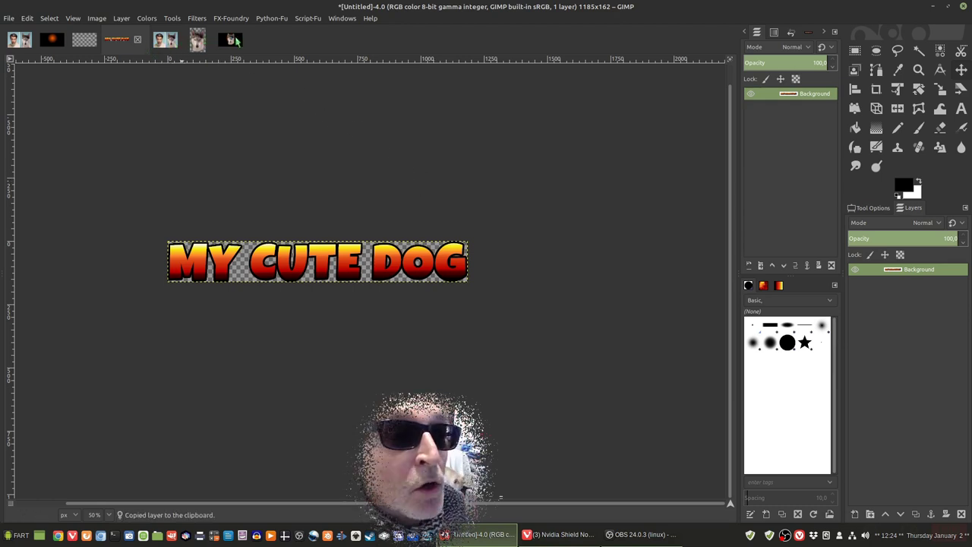
left_click(235, 36)
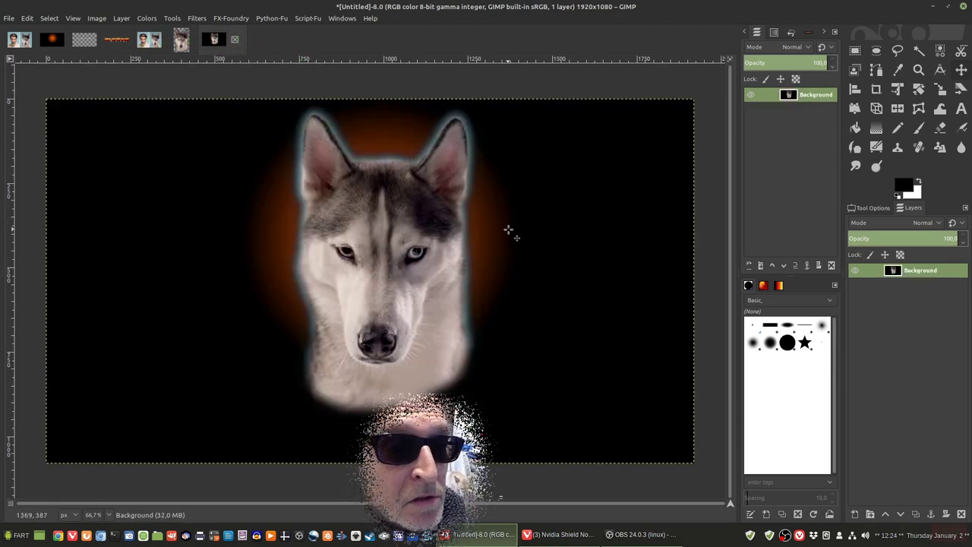
- Paste the MY CUTE DOG text, move it to the canvas bottom, and scale it to 90% width
key("ctrl+v")
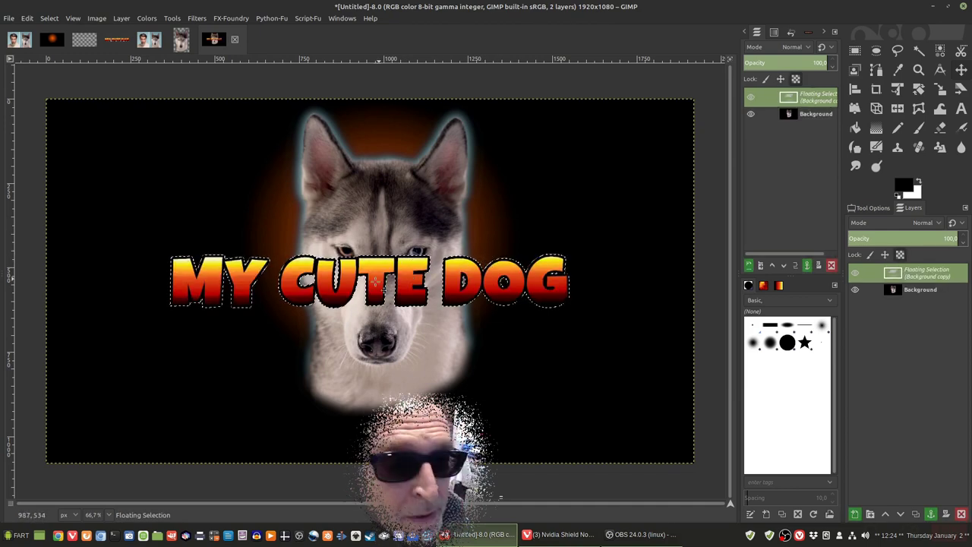
left_click_drag(387, 267, 386, 395)
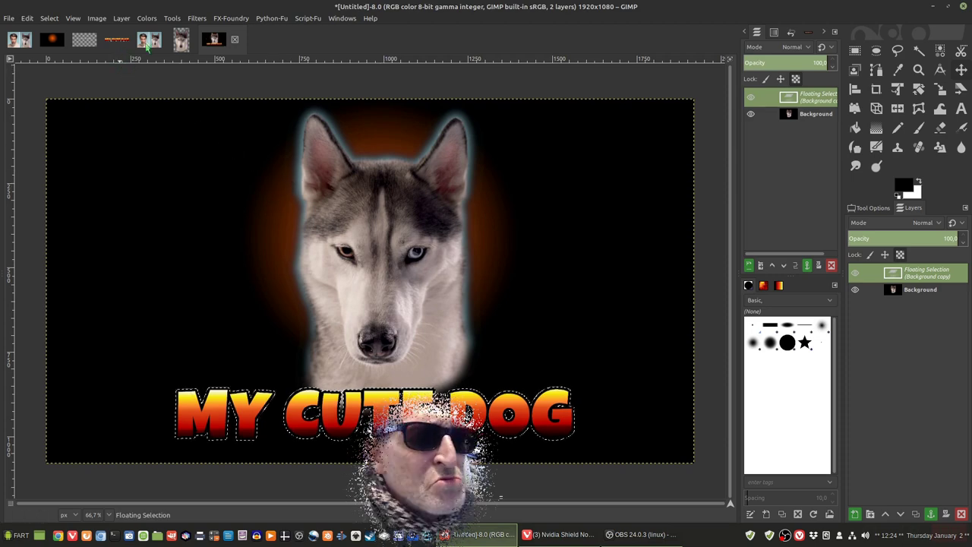
left_click(121, 17)
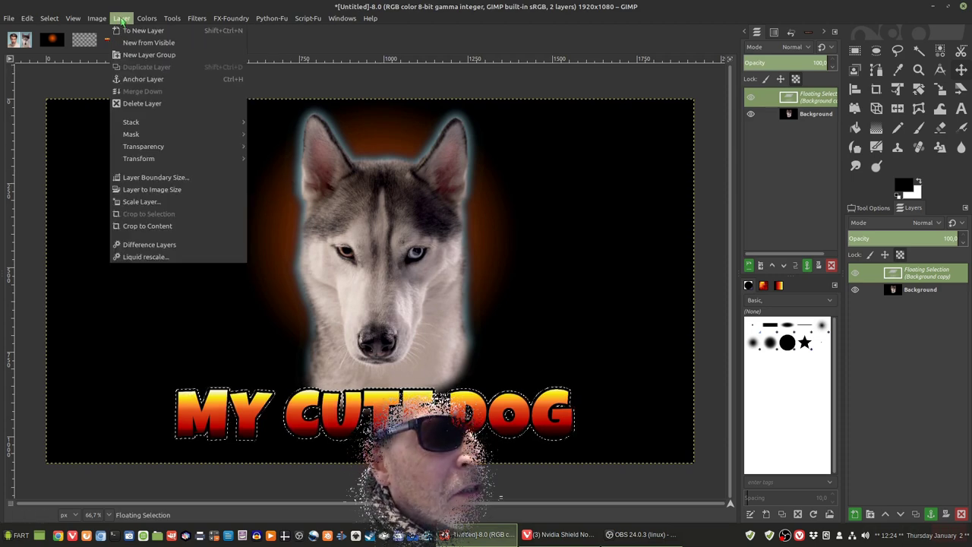
left_click(140, 202)
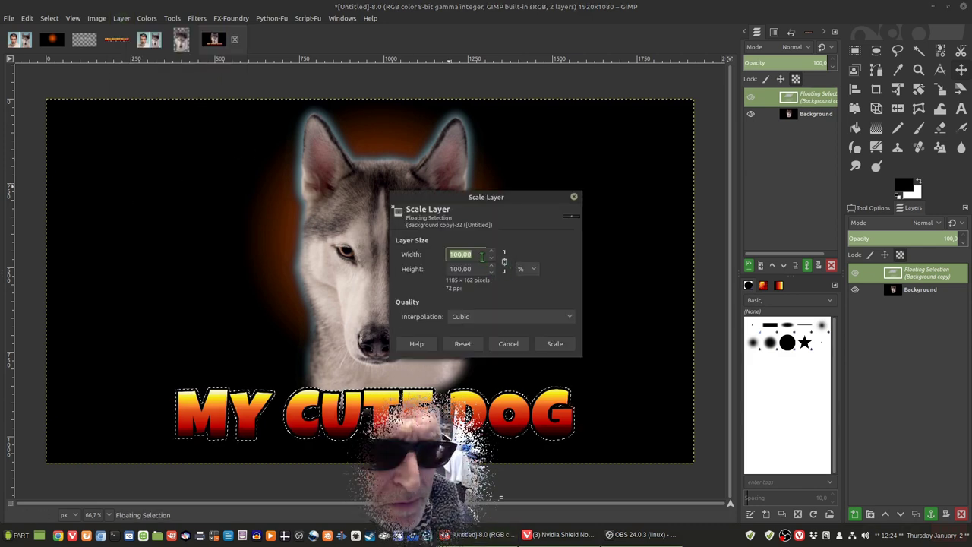
type("90")
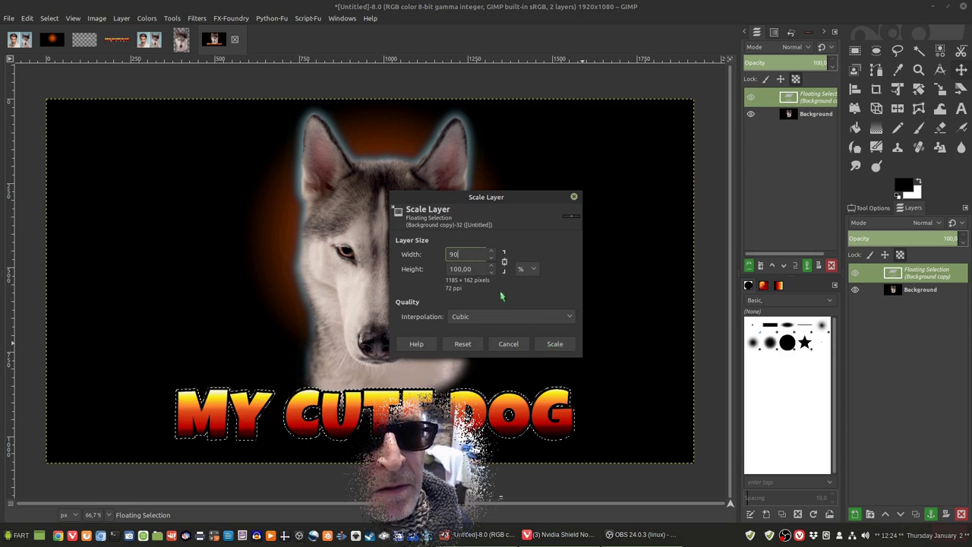
left_click(557, 343)
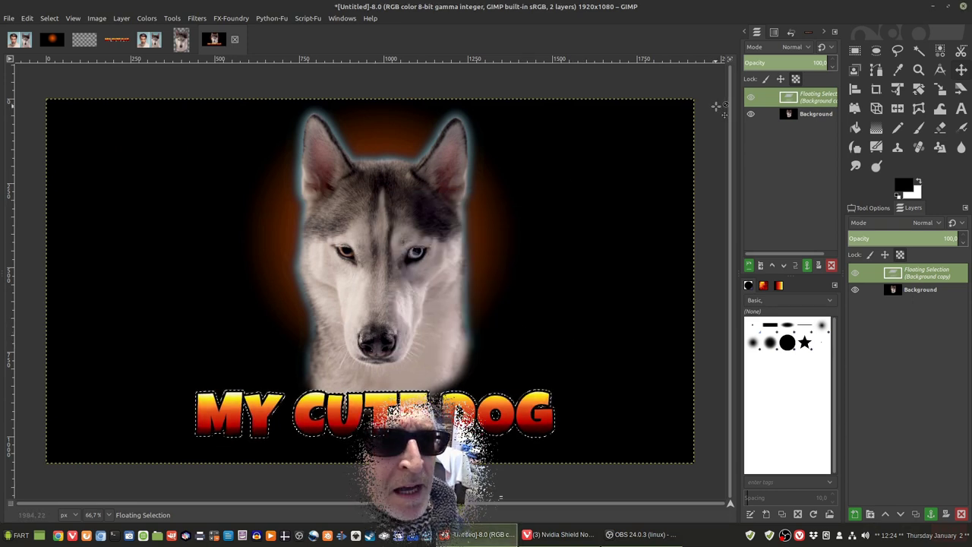
- Anchor the text into the background layer and re-export the image
right_click(916, 275)
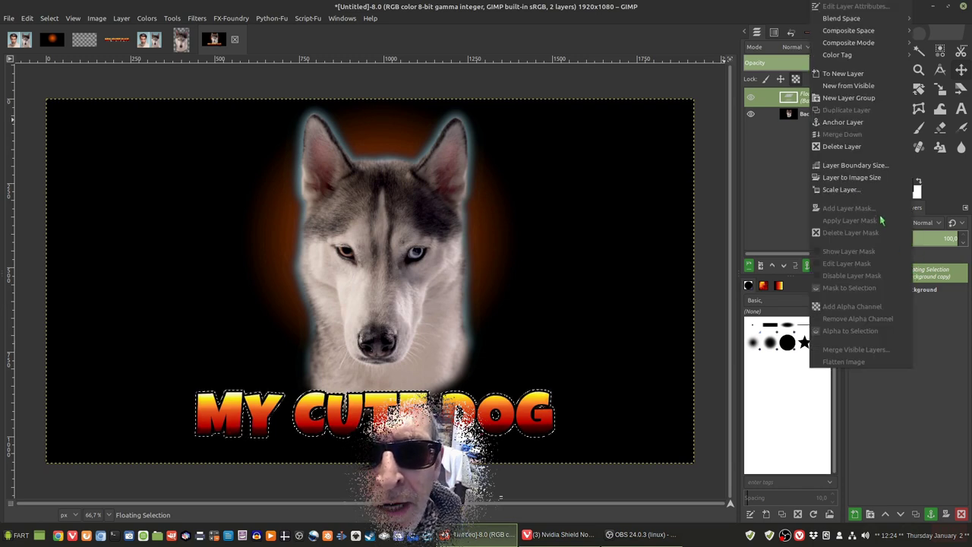
left_click(842, 123)
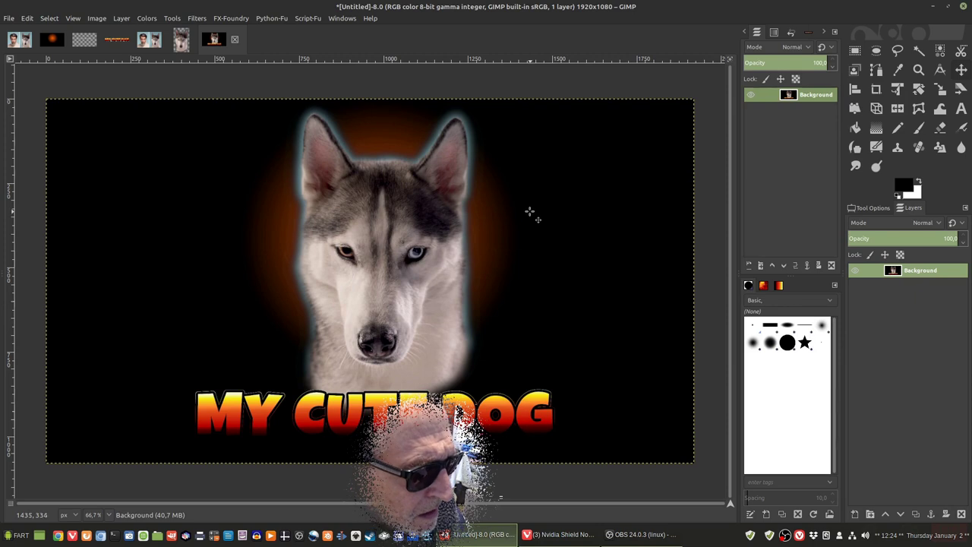
key("ctrl+e")
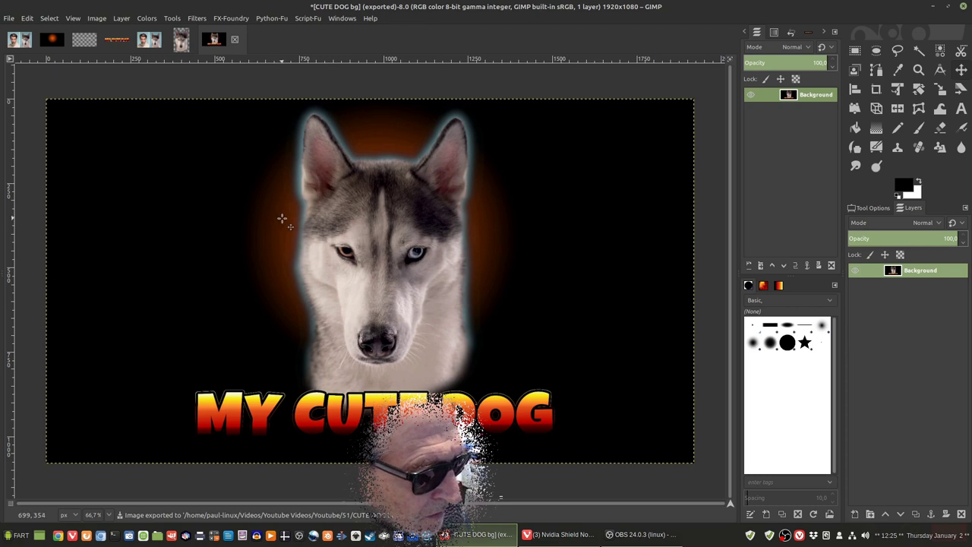
- Export as CUTE DOG bg.png in folder 51, replacing the existing file with default PNG options
key("ctrl+shift+e")
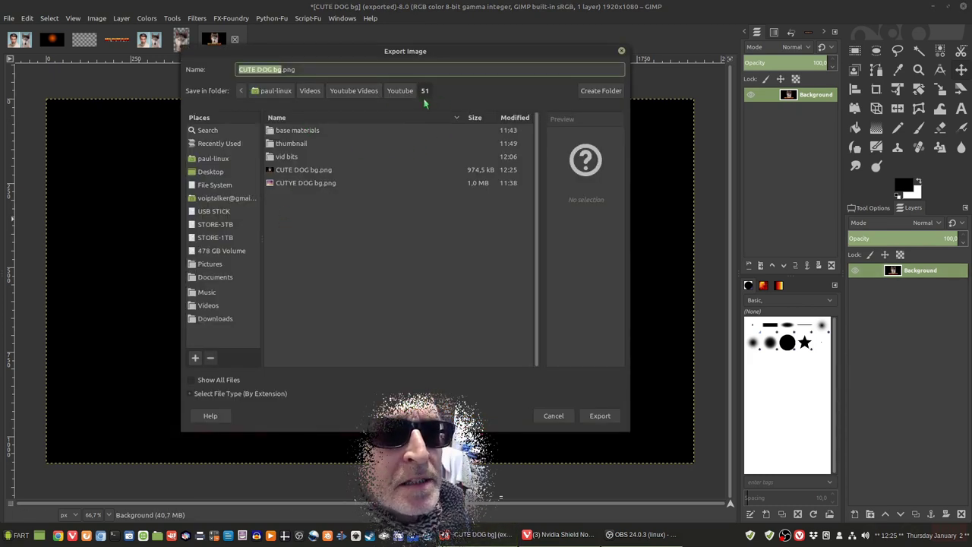
left_click(259, 69)
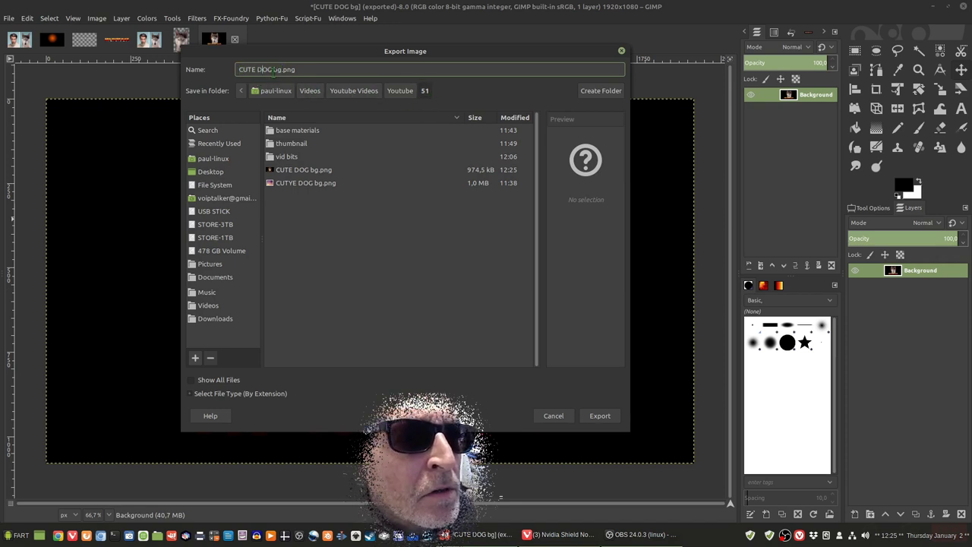
left_click(600, 416)
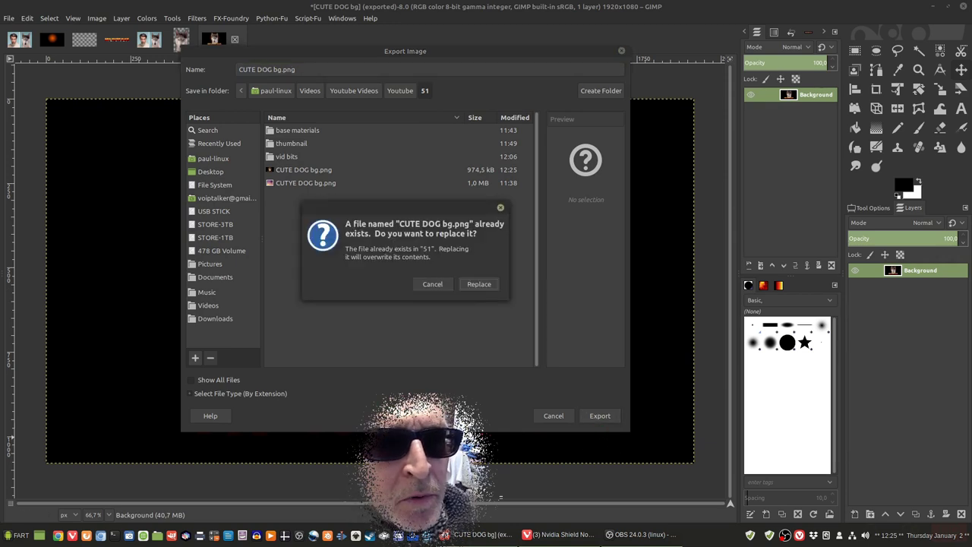
left_click(479, 284)
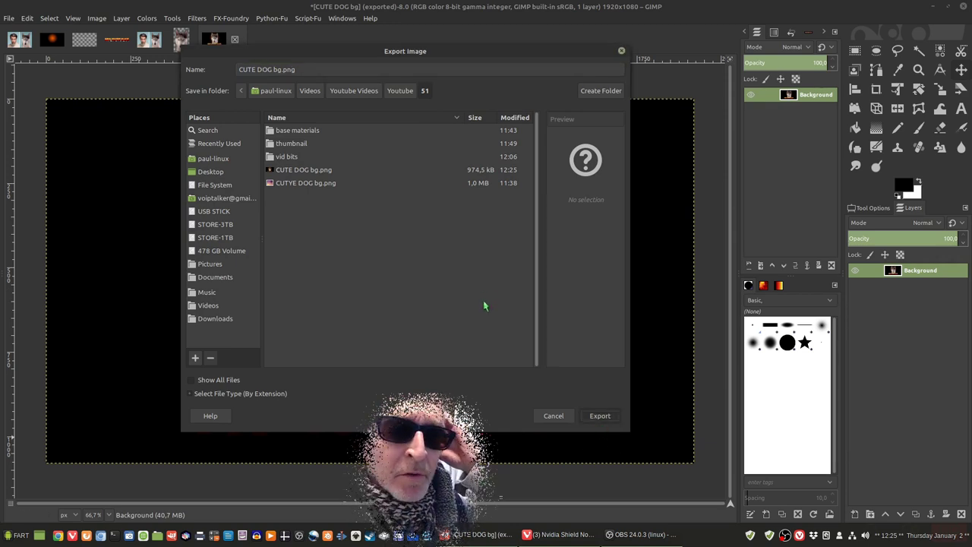
left_click(454, 360)
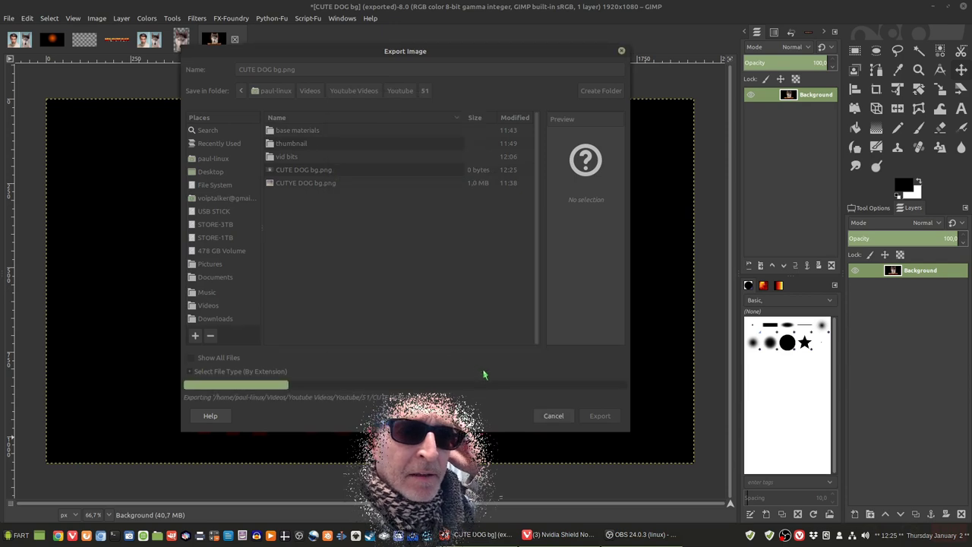